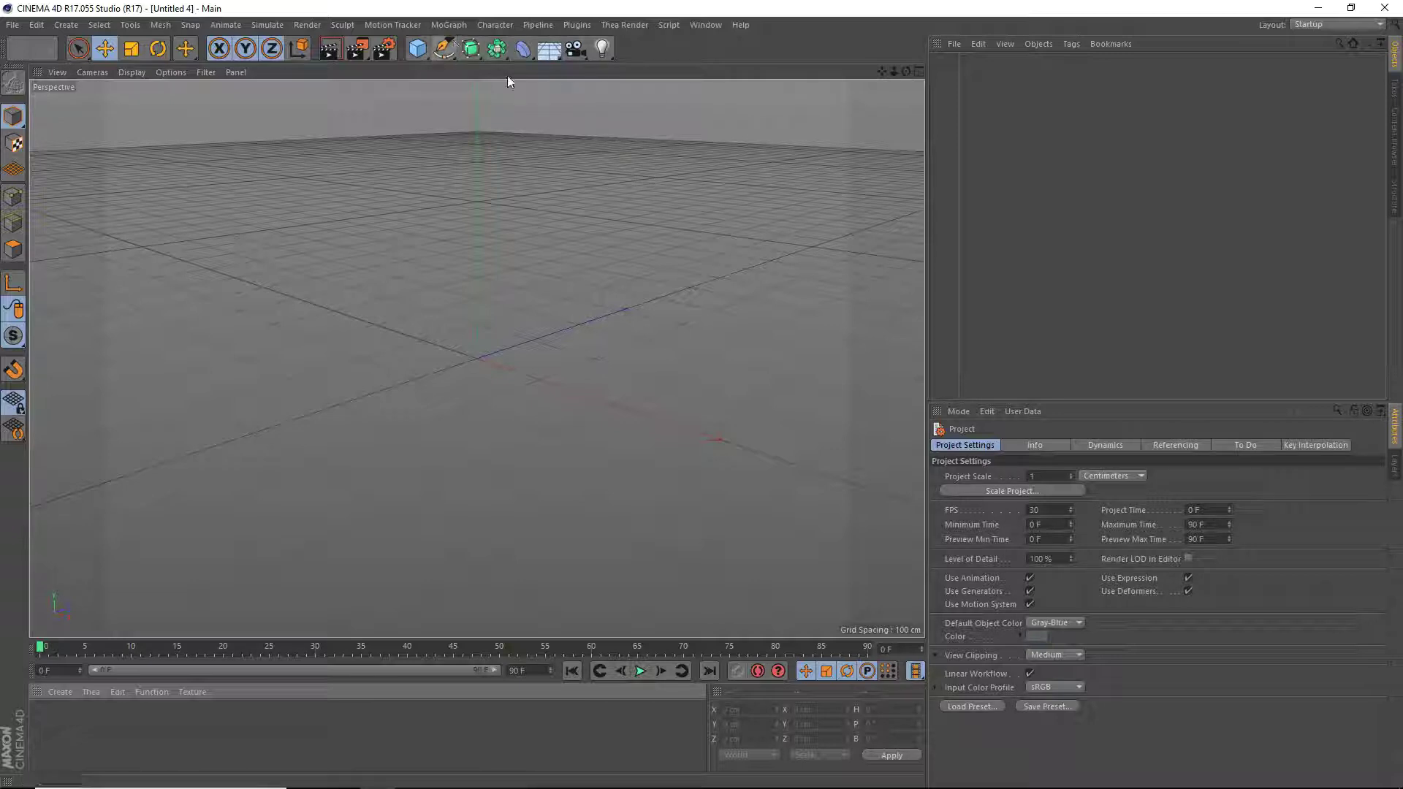
Add a cube, enlarge it to about 1022 × 525 × 844 cm and raise it to about 260 cm on Y.
drag(410, 50, 482, 66)
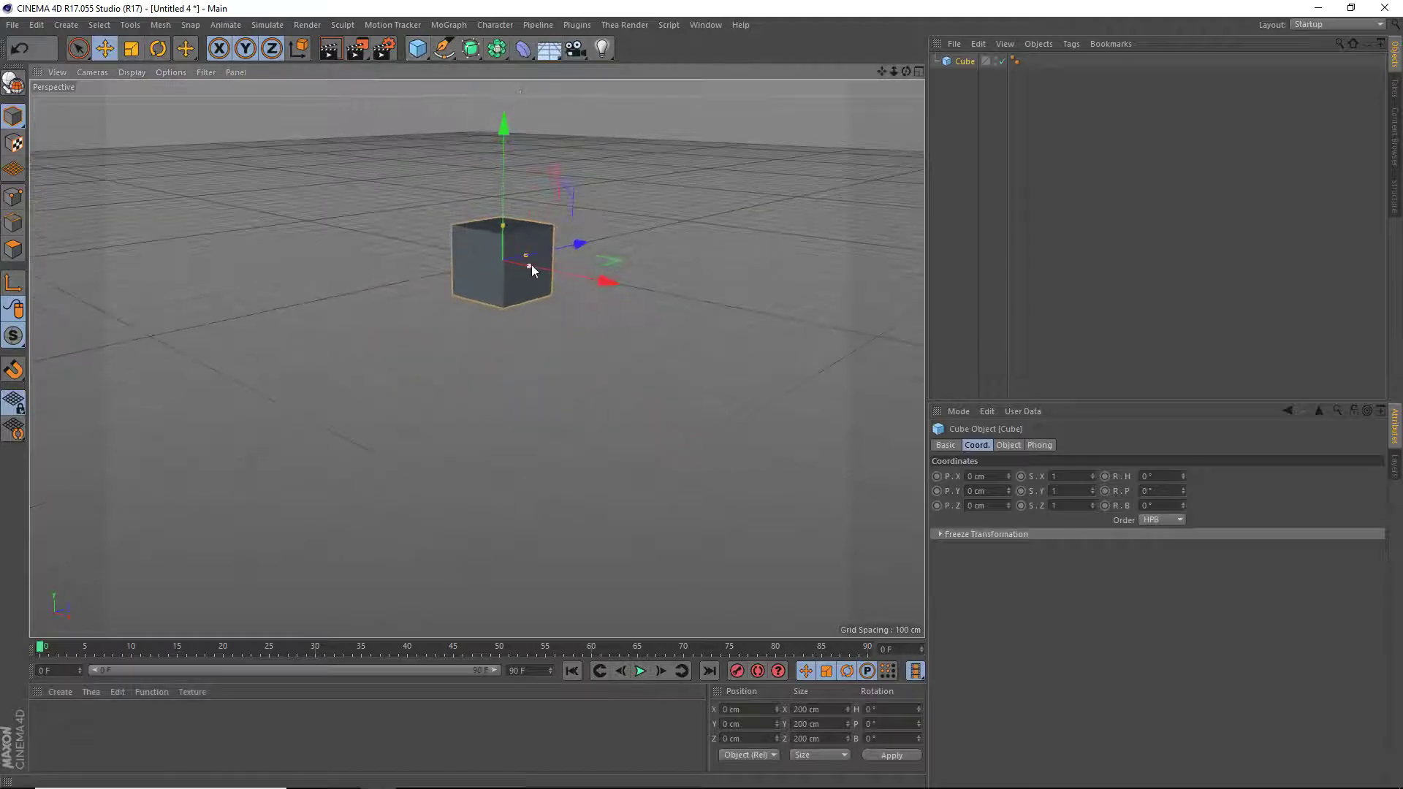
drag(532, 265, 509, 124)
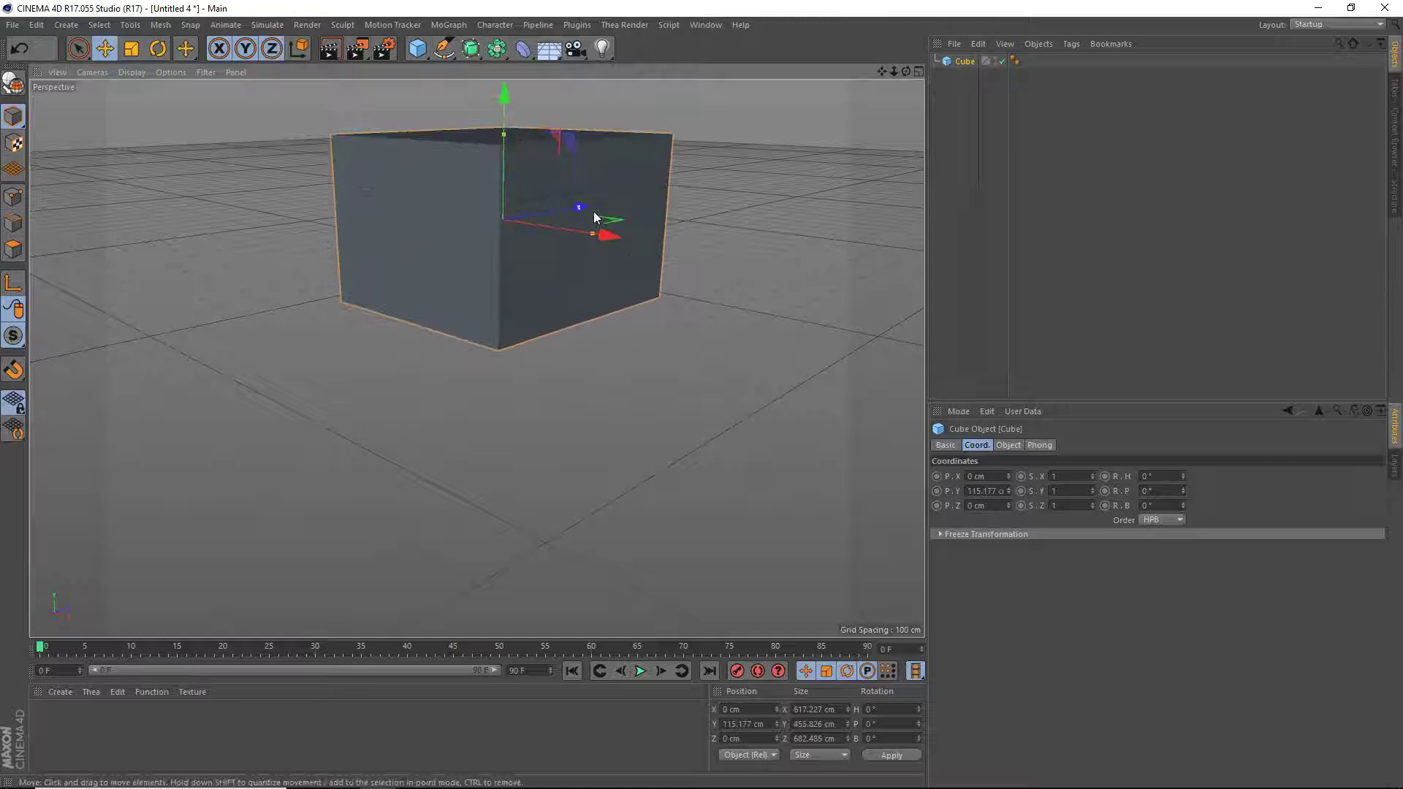
drag(592, 234, 662, 244)
mouse_move(905, 72)
mouse_down()
mouse_move(943, 58)
mouse_move(884, 86)
mouse_up()
mouse_move(530, 182)
mouse_down()
mouse_move(532, 143)
mouse_move(532, 163)
mouse_up()
drag(564, 225, 568, 217)
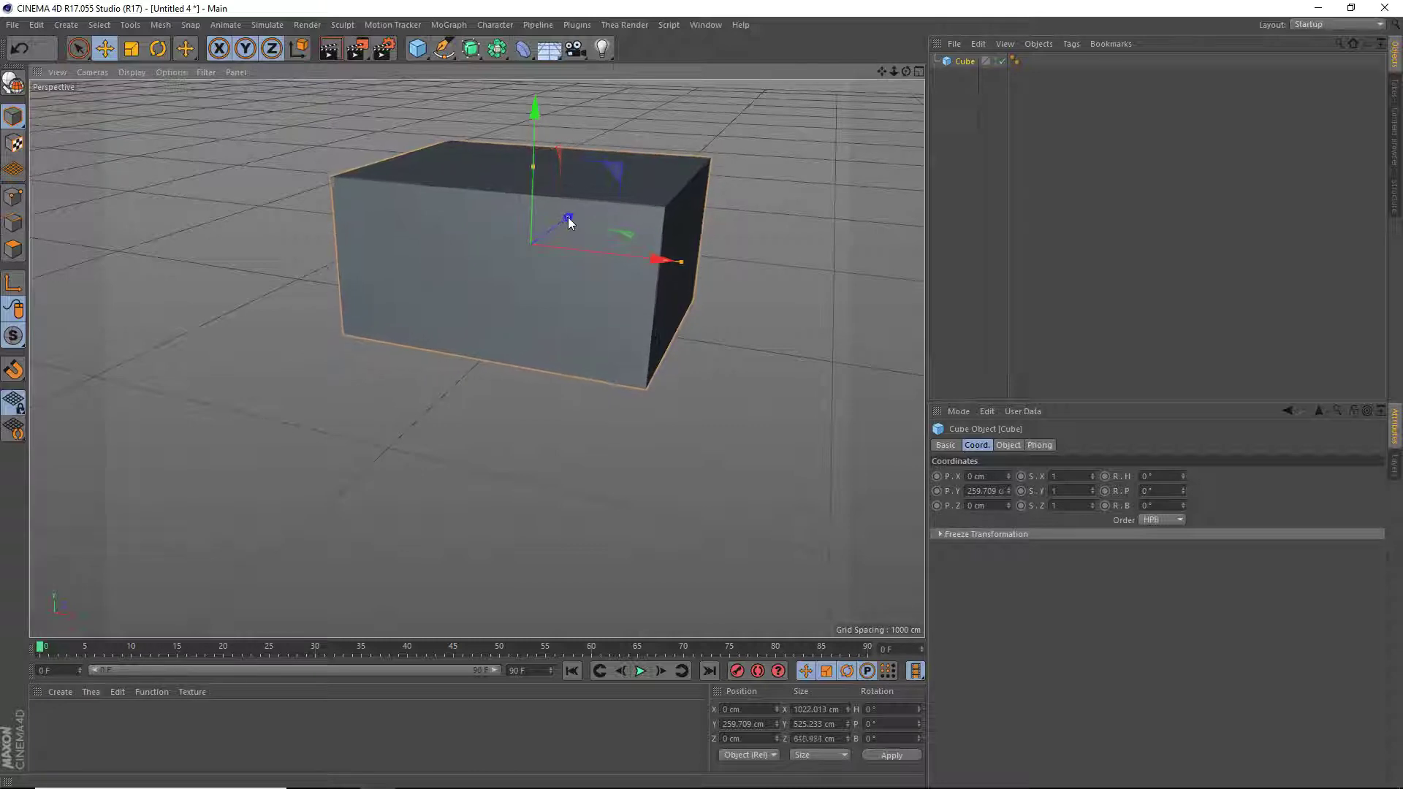
Enable the cube's fillet with a 150 cm radius and a fillet subdivision of 10.
click(1009, 445)
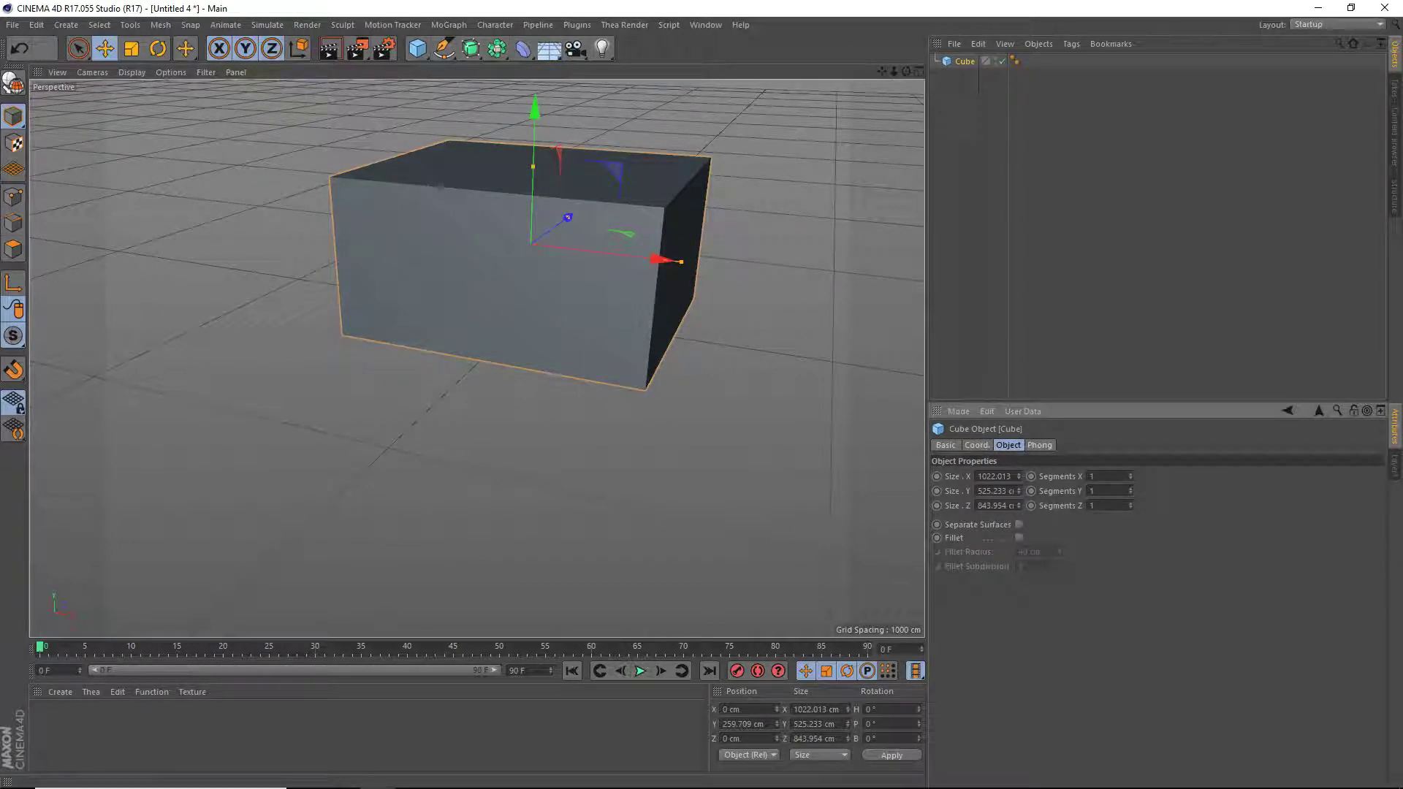
click(1019, 537)
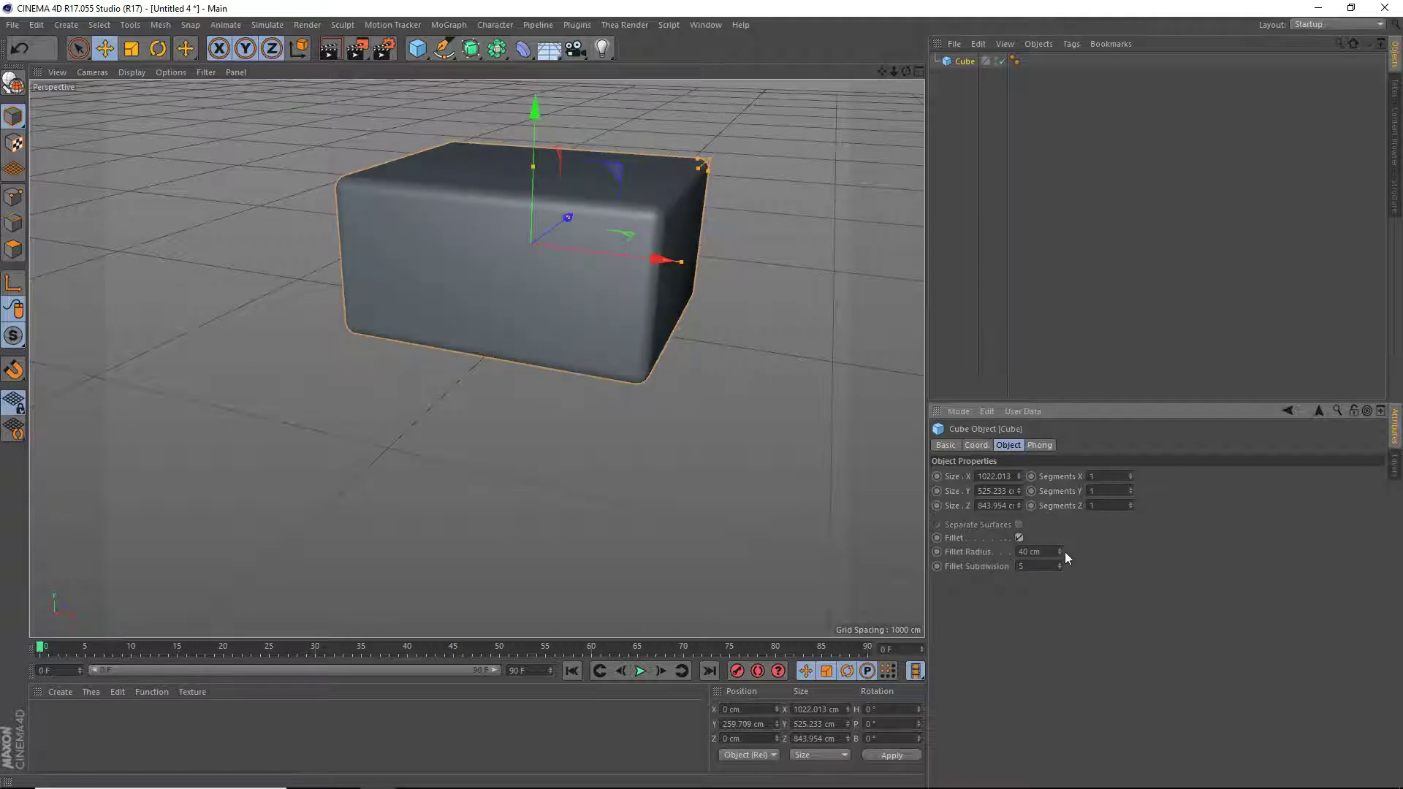
drag(1058, 550, 1062, 486)
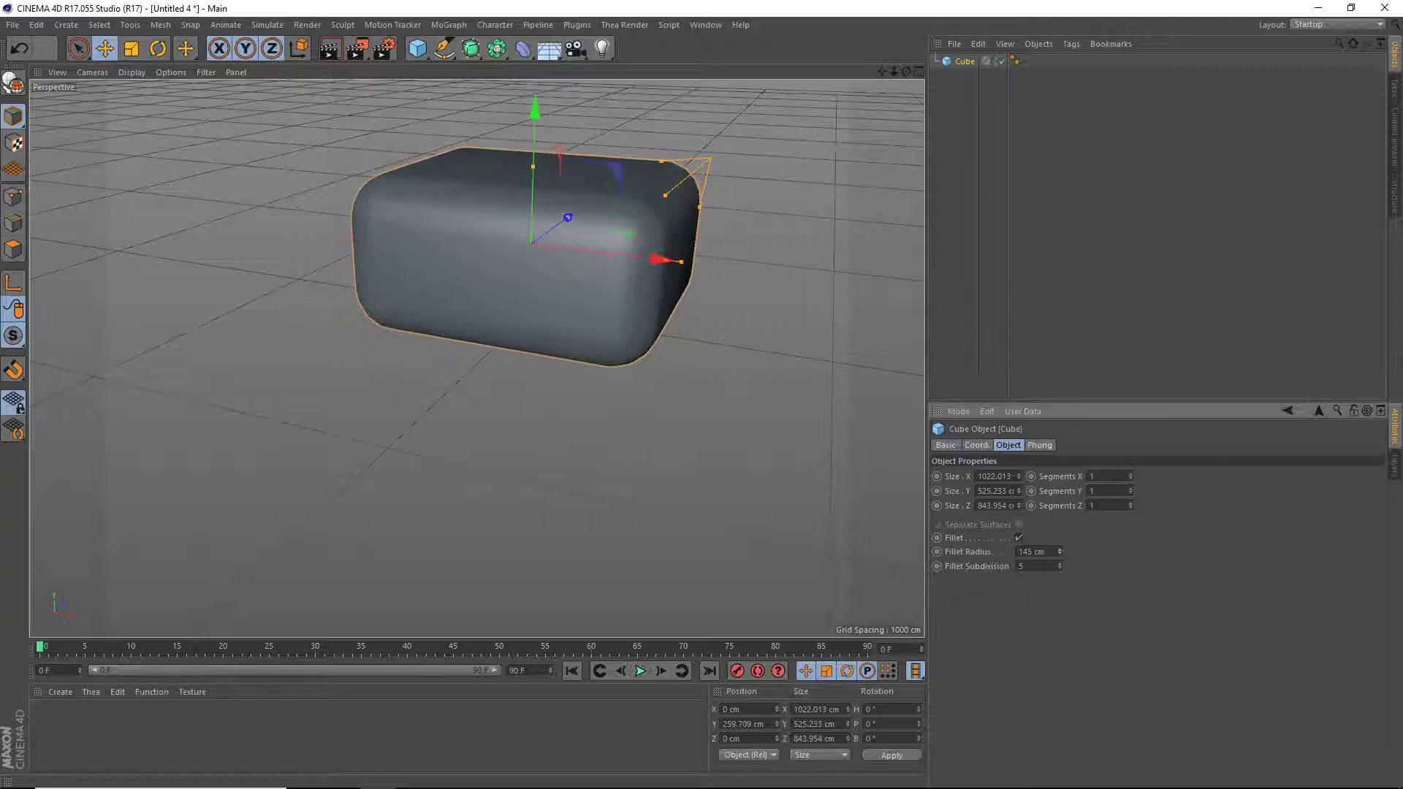
double_click(1031, 552)
text(150)
key(Return)
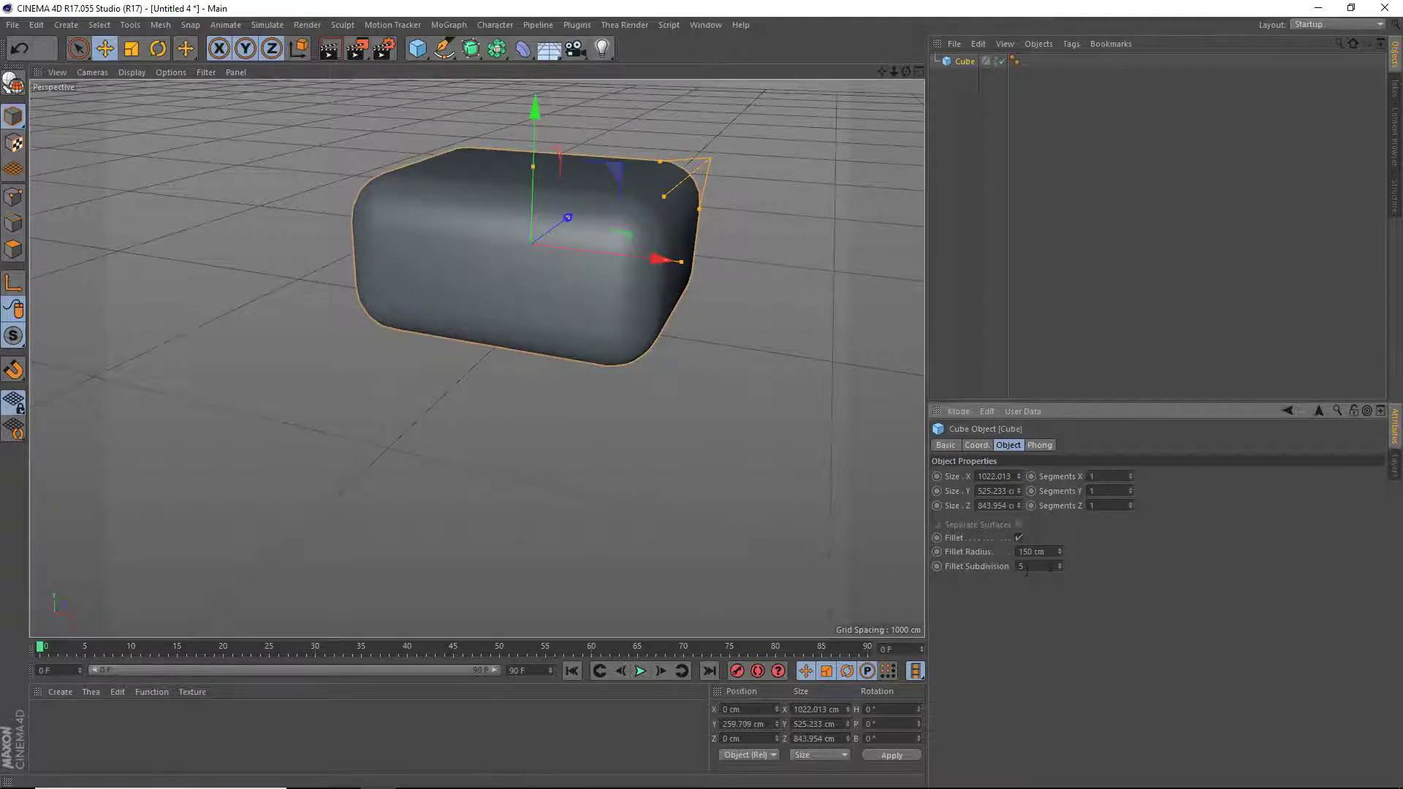
click(1025, 569)
text(10)
key(Return)
Make the filleted cube editable and switch to polygon mode.
drag(882, 73, 819, 162)
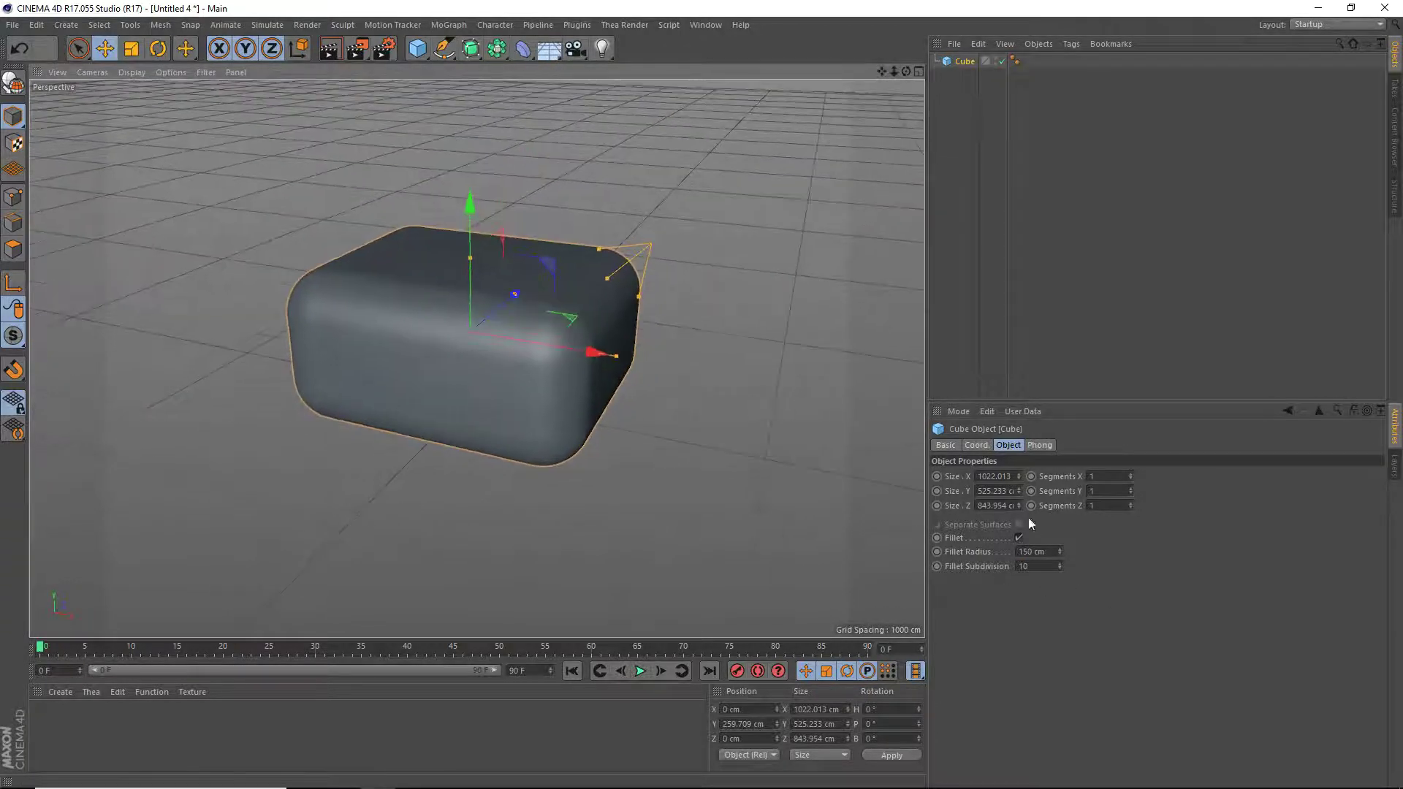
click(13, 82)
click(13, 249)
scroll(223, 290, up, 5)
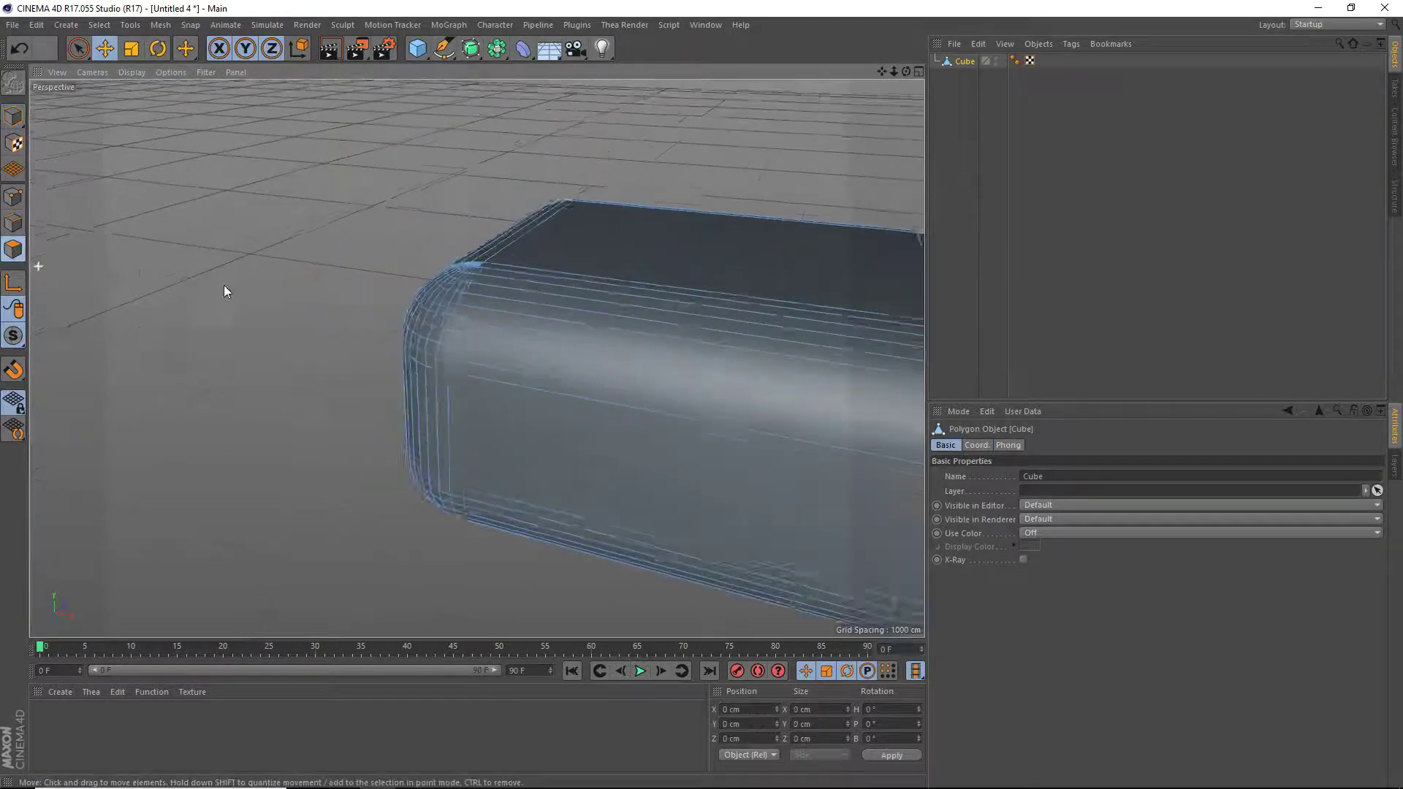
scroll(225, 285, up, 1)
scroll(811, 157, down, 2)
drag(907, 71, 607, 81)
Select the large flat top and front polygons of the cube and delete them.
click(412, 217)
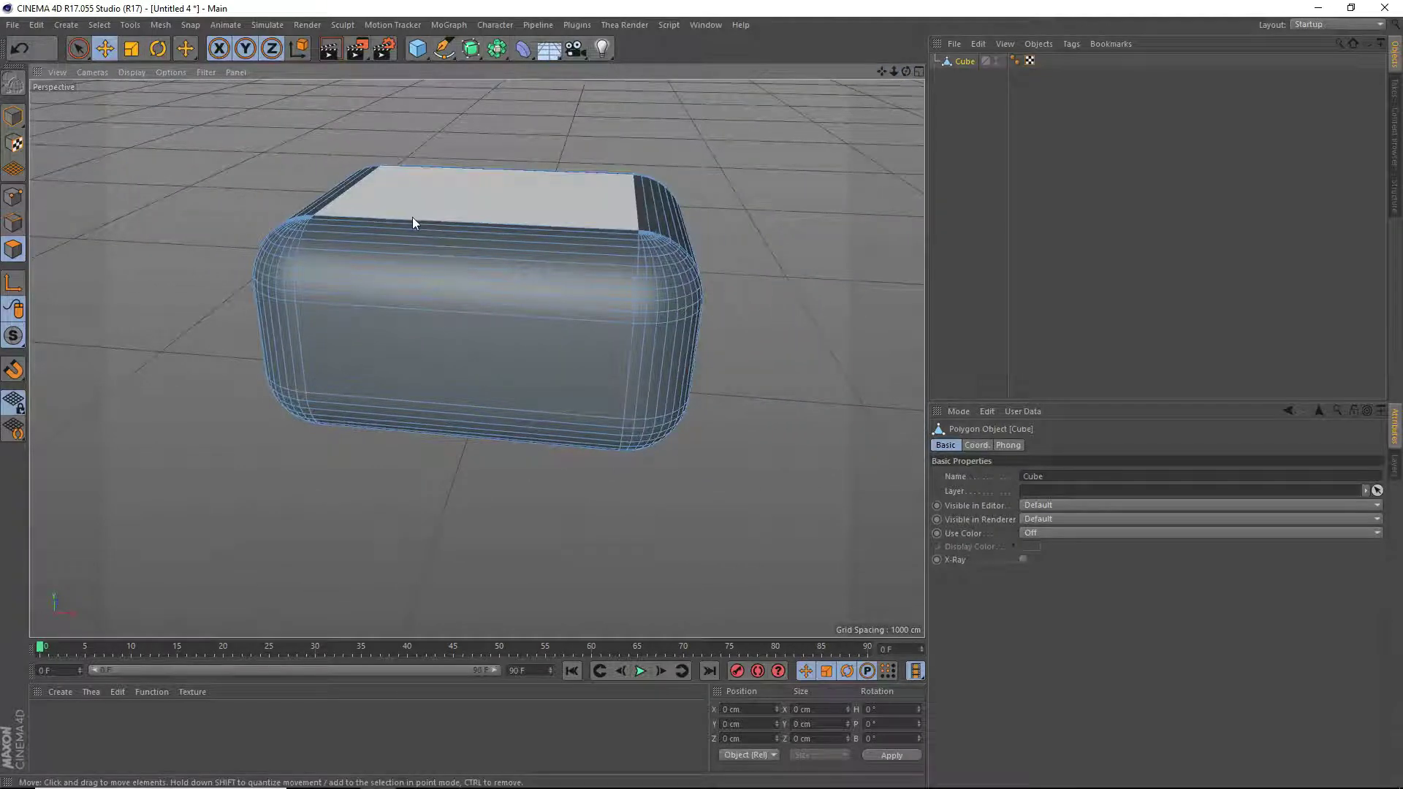
click(460, 215)
click(411, 156)
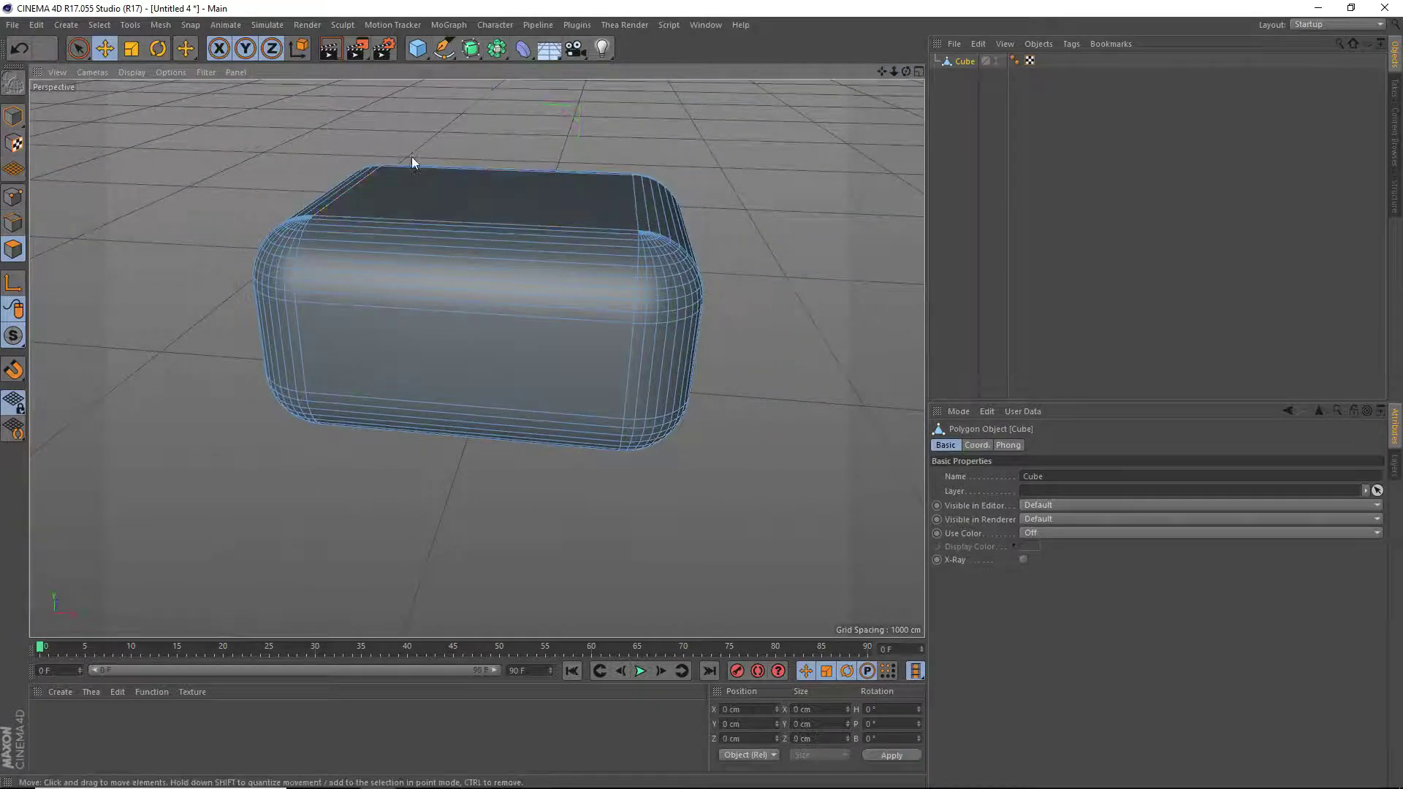
drag(411, 156, 413, 344)
key(Delete)
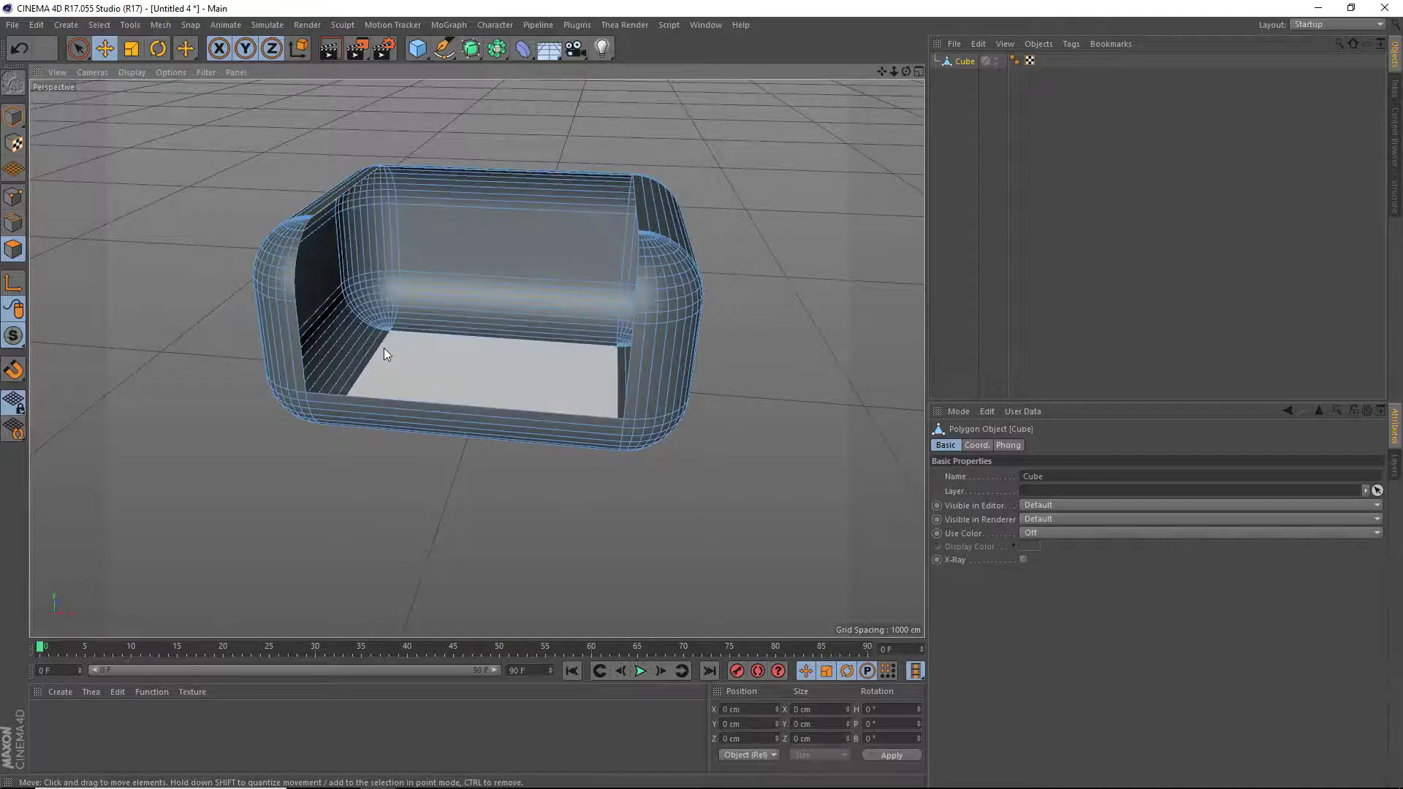
Delete all polygons except the flat floor, the curved strips behind it and the flat back wall.
scroll(384, 348, up, 5)
click(524, 324)
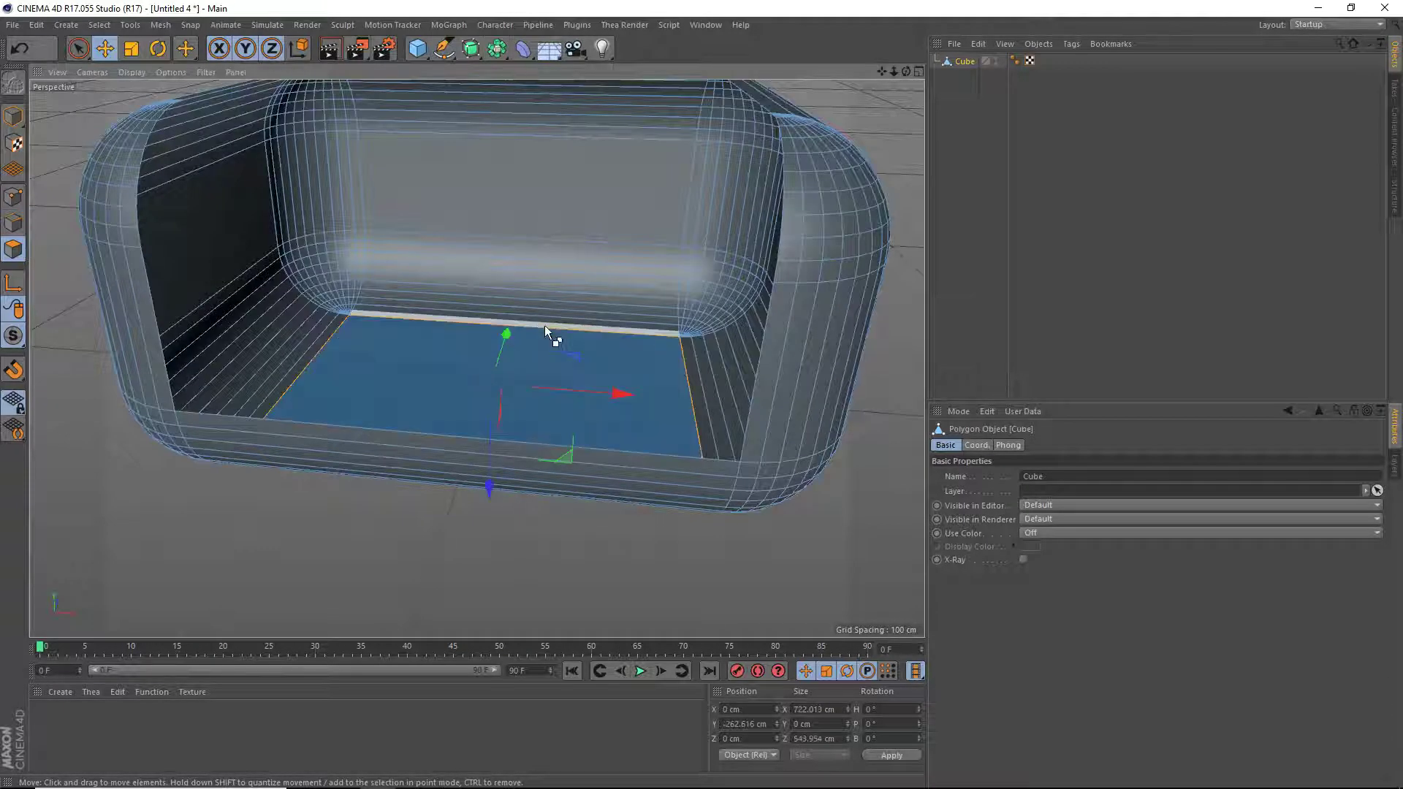
key(ctrl+a)
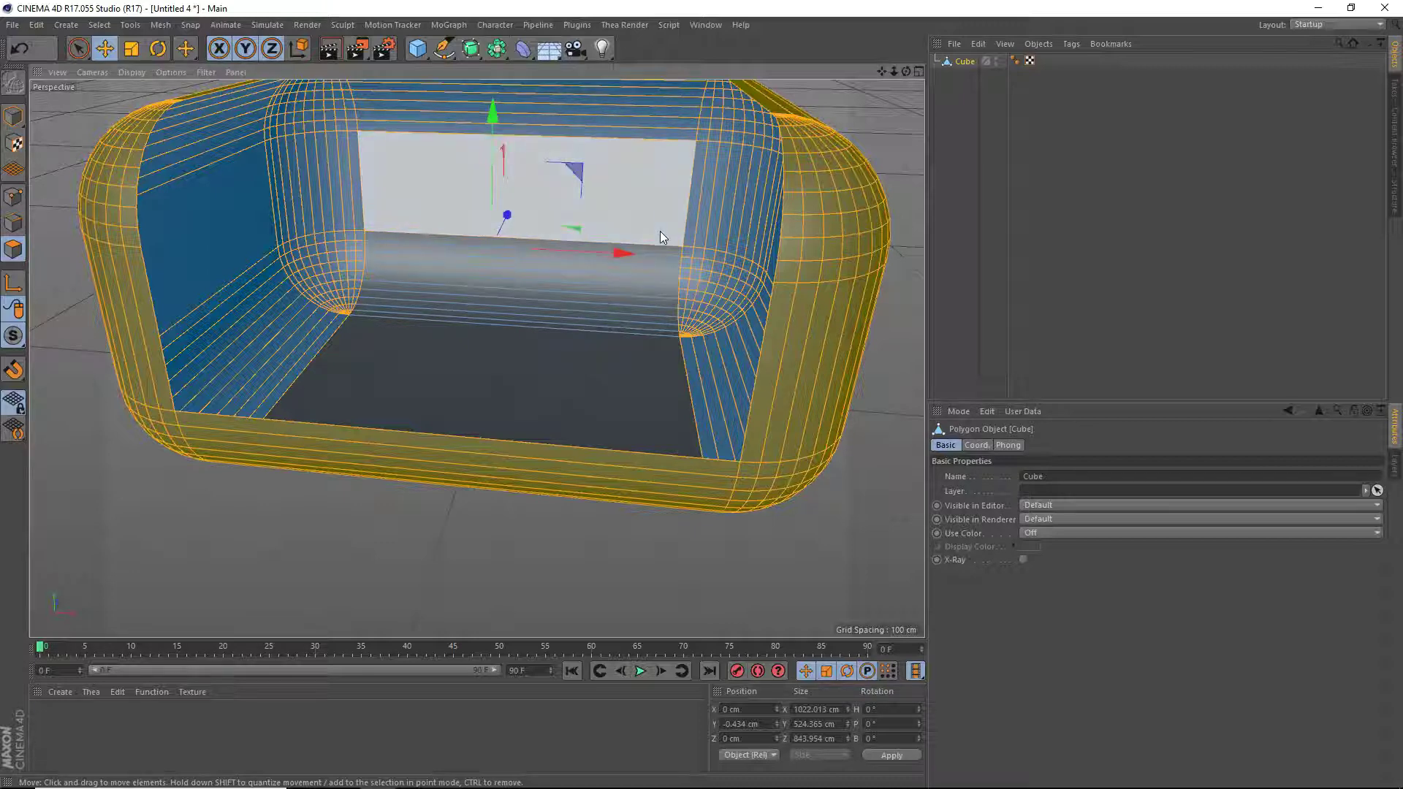
key(Delete)
Switch to edge mode and move the floor's front edge inward to about -186 cm on Z.
drag(905, 71, 803, 44)
alt+drag(476, 358, 492, 94)
click(11, 209)
click(13, 222)
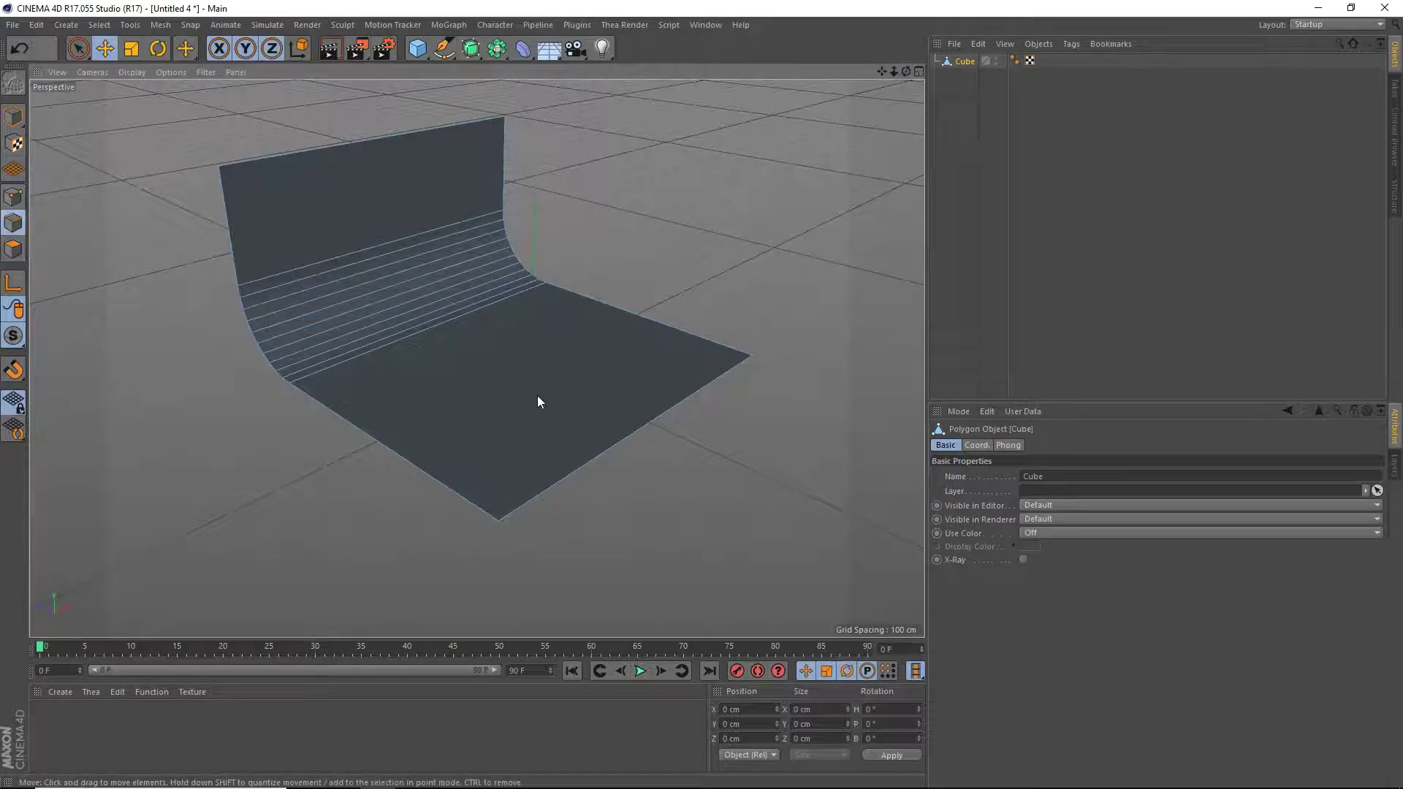
click(591, 453)
drag(626, 423, 543, 377)
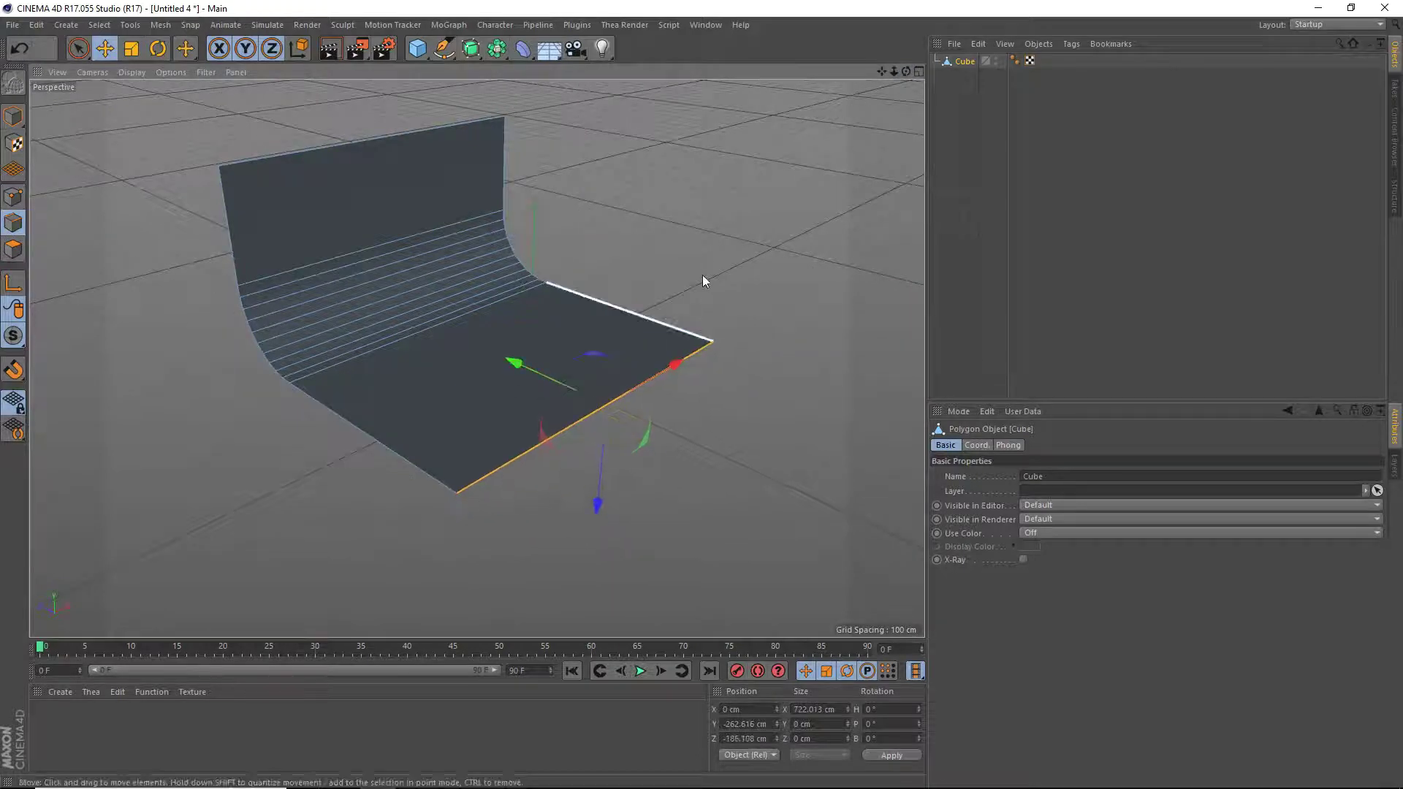
Create a new material named Backdrop and apply it to the curved backdrop object.
drag(905, 71, 733, 210)
double_click(63, 756)
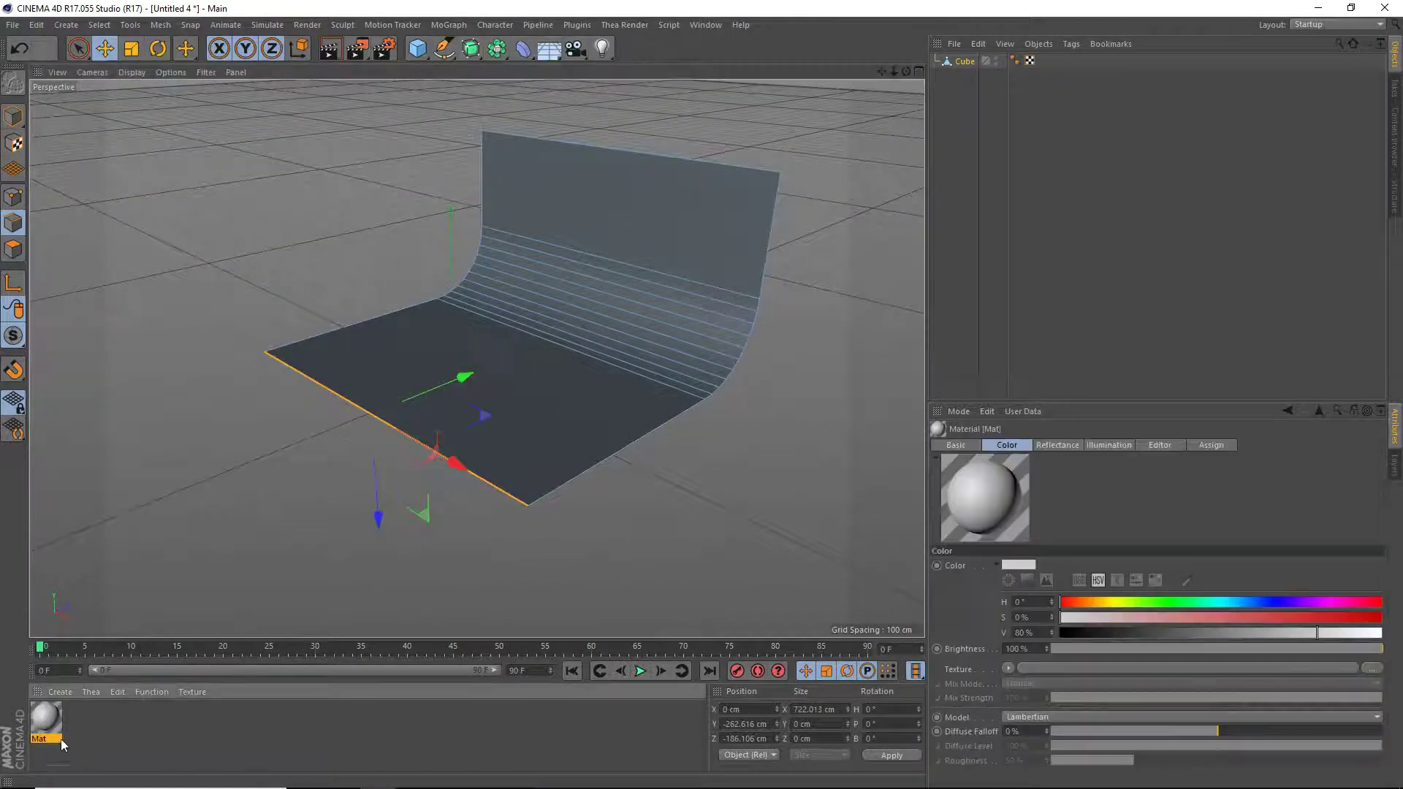
double_click(45, 739)
text(Backdrop)
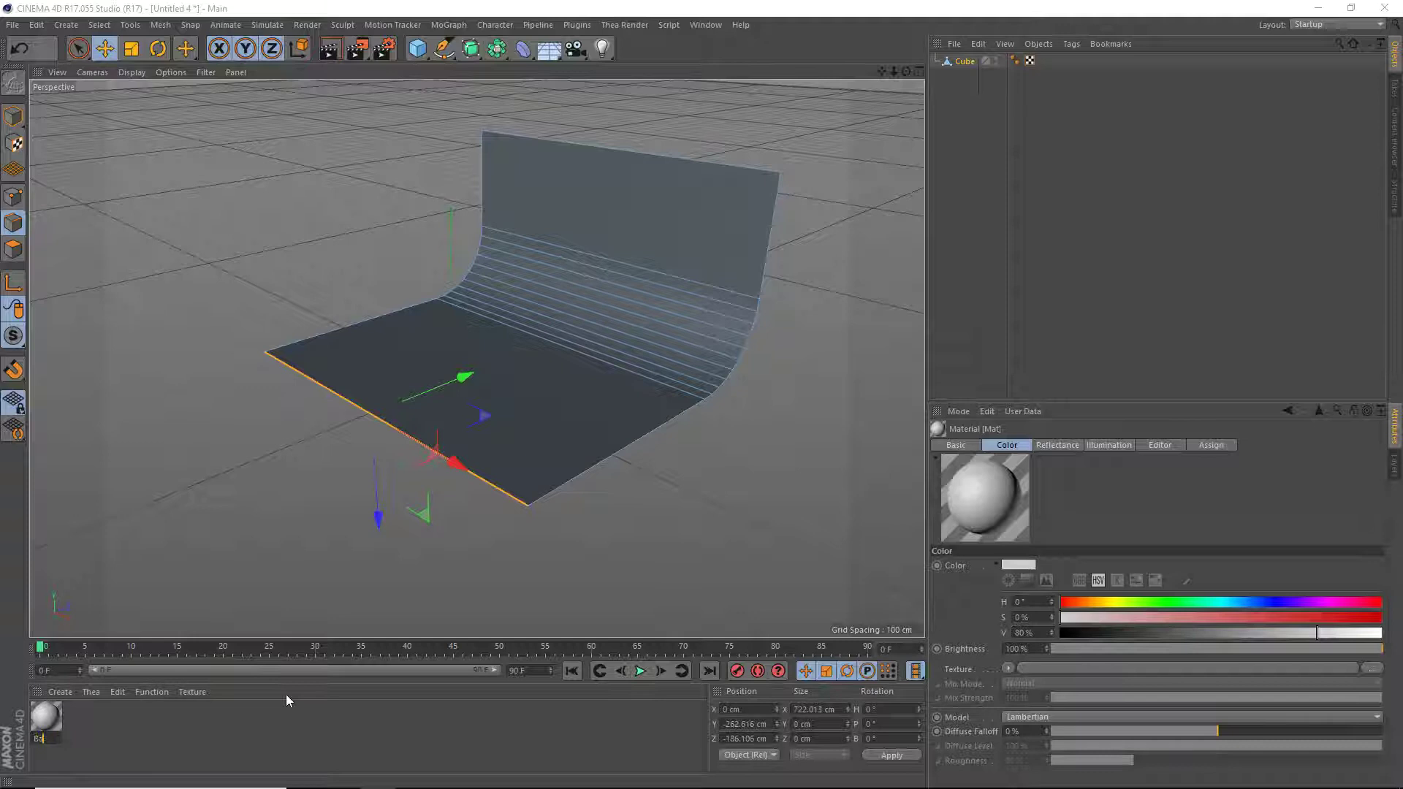
key(Return)
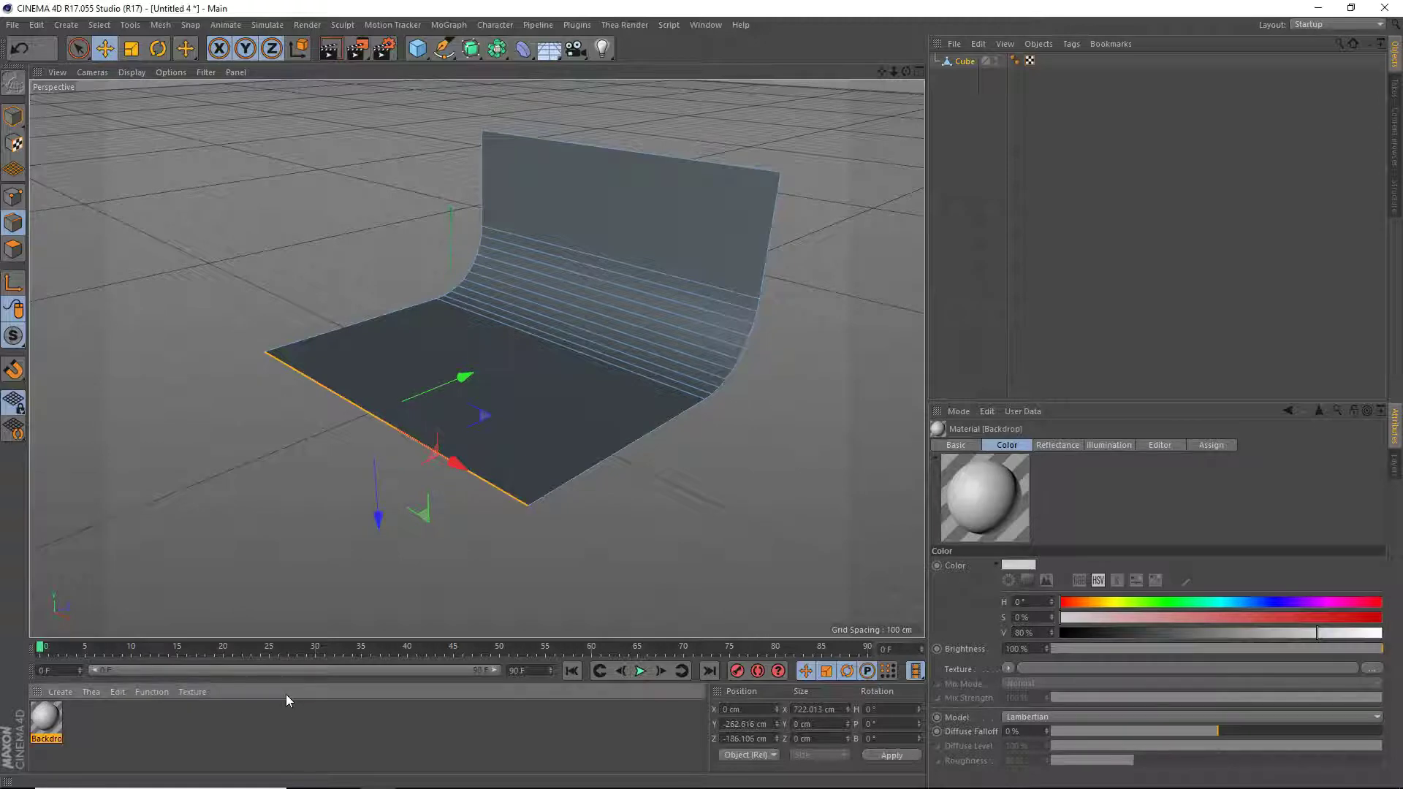
drag(495, 423, 501, 409)
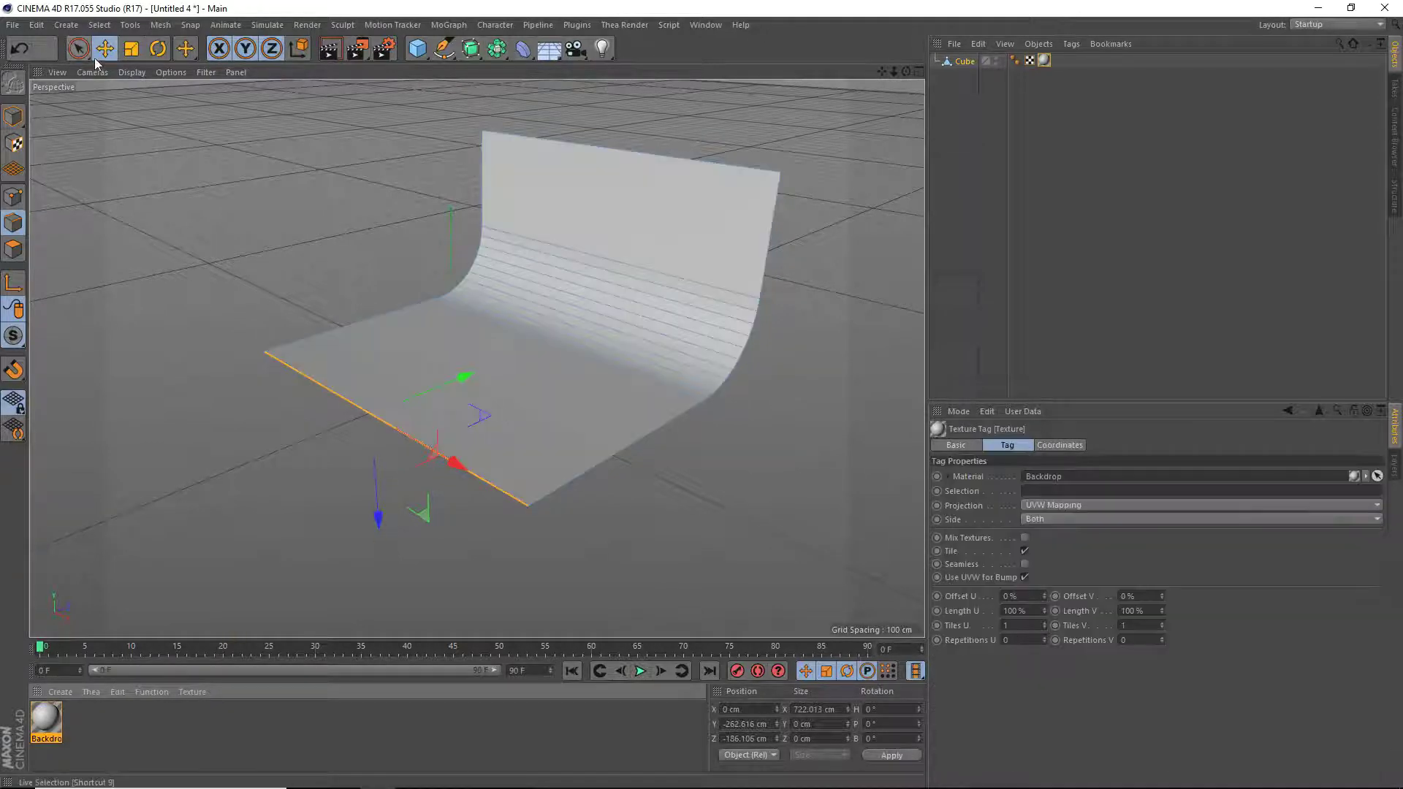
Create a second material and name it Orange Light.
double_click(124, 726)
double_click(43, 739)
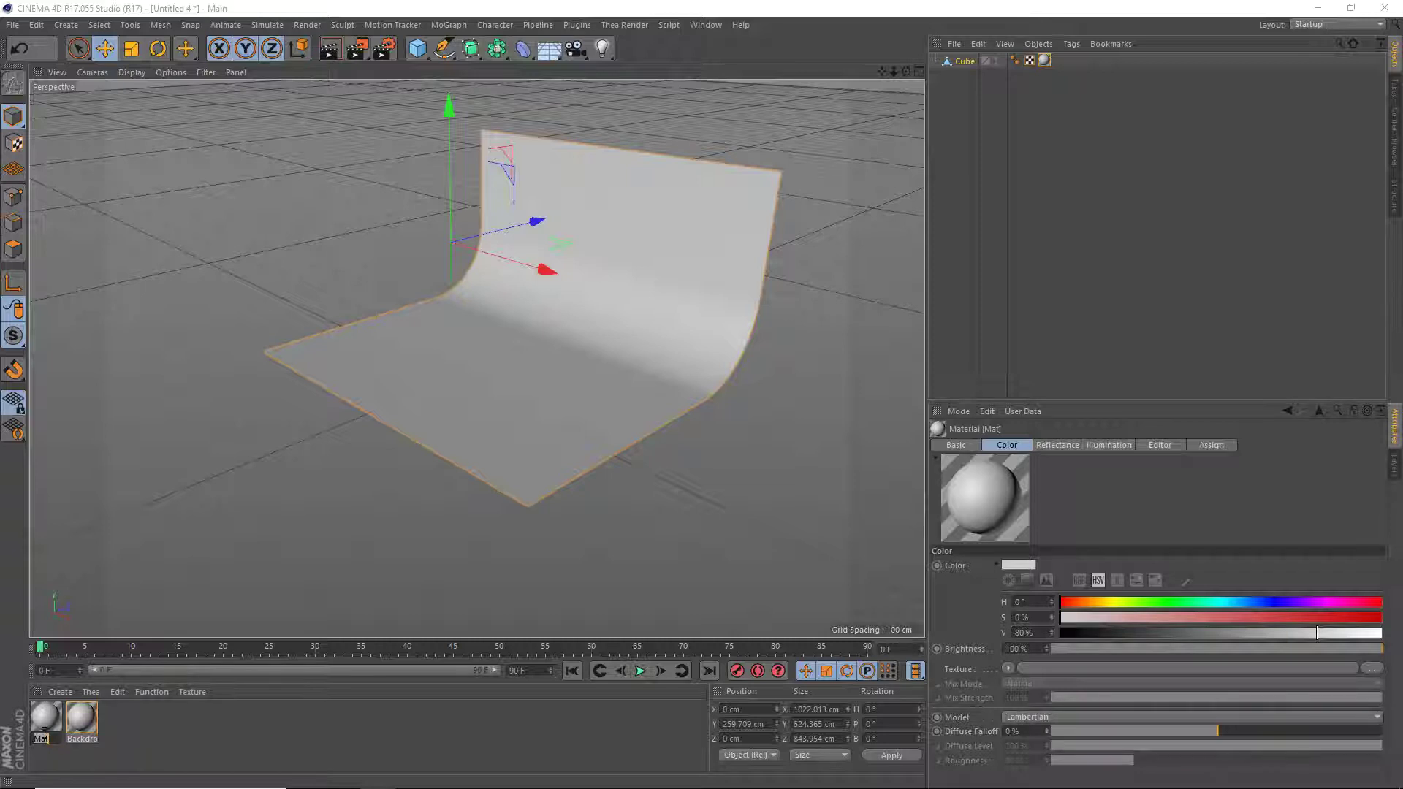
text(Large Light)
key(Return)
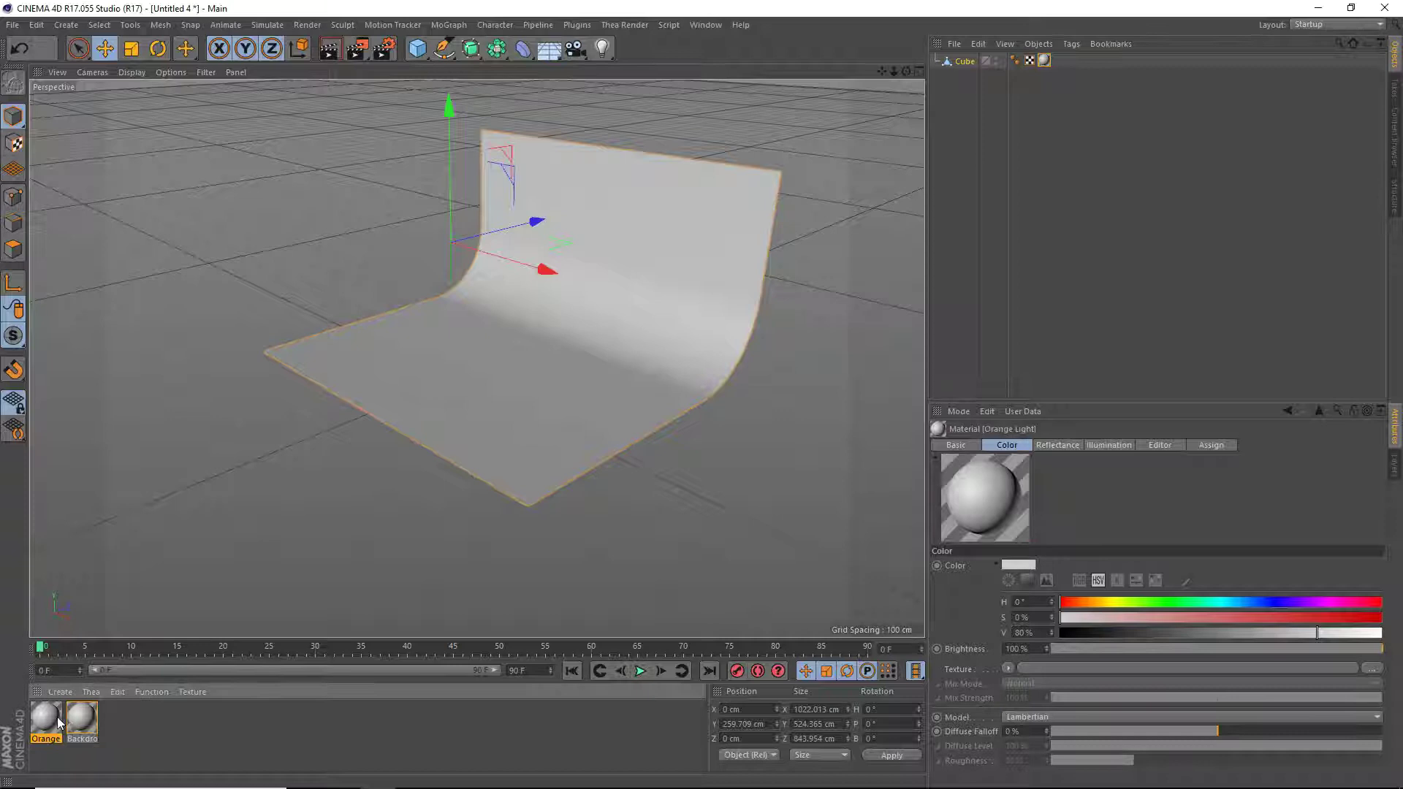
Open the Orange Light material for editing, disable its Reflectance channel and enable Luminance.
click(54, 723)
double_click(53, 724)
click(255, 281)
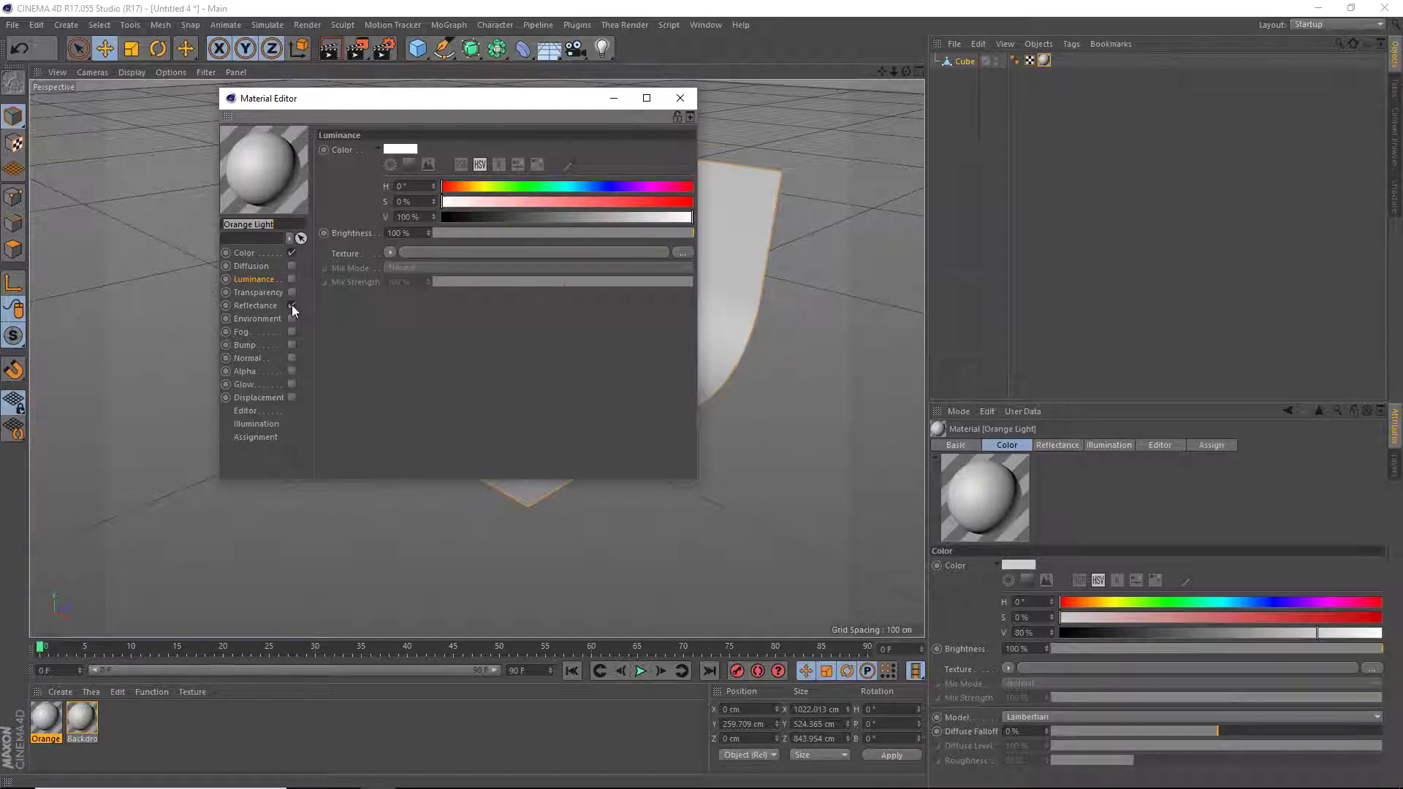
click(291, 305)
click(249, 252)
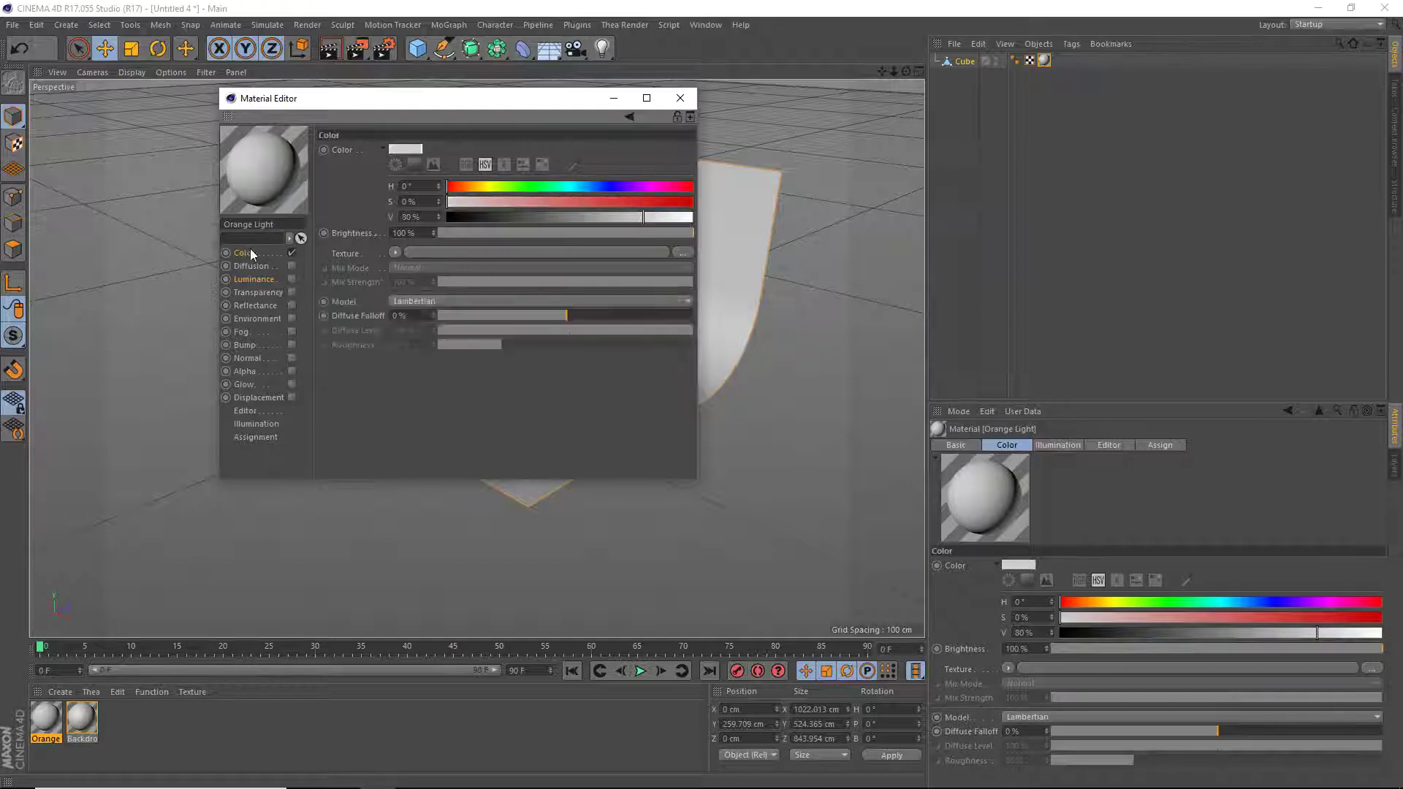
click(283, 281)
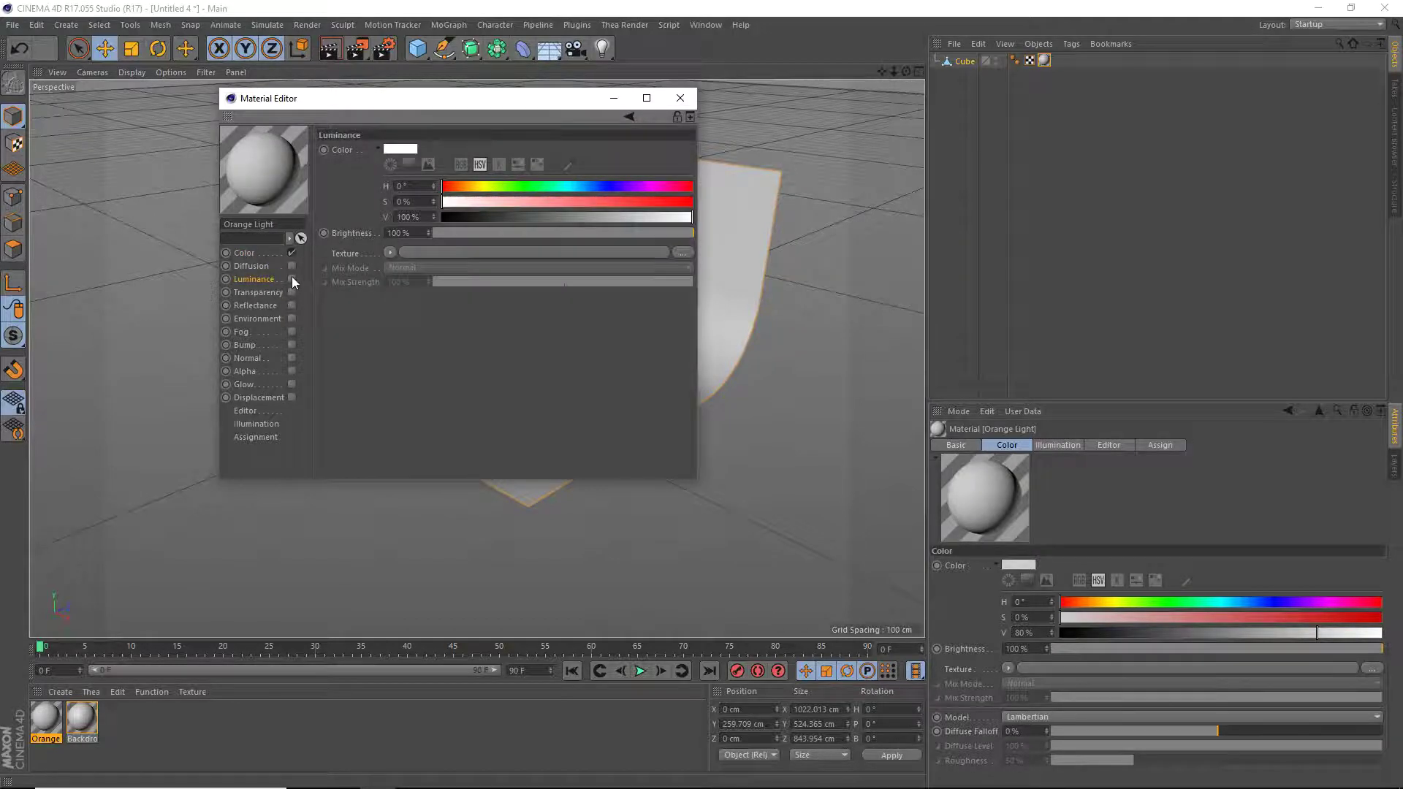
click(291, 279)
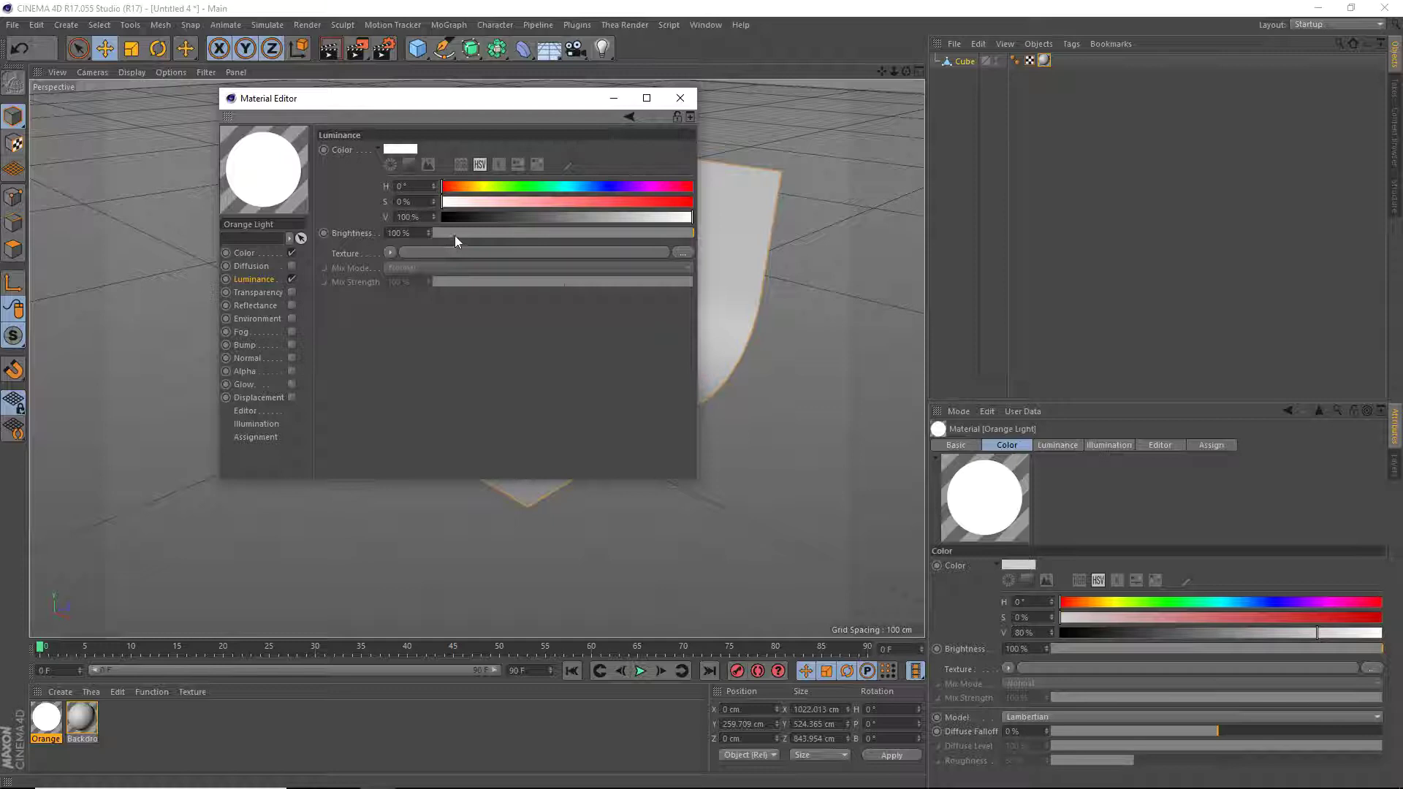
Set the brightness of the Orange Light material's Color channel to 30%.
click(247, 252)
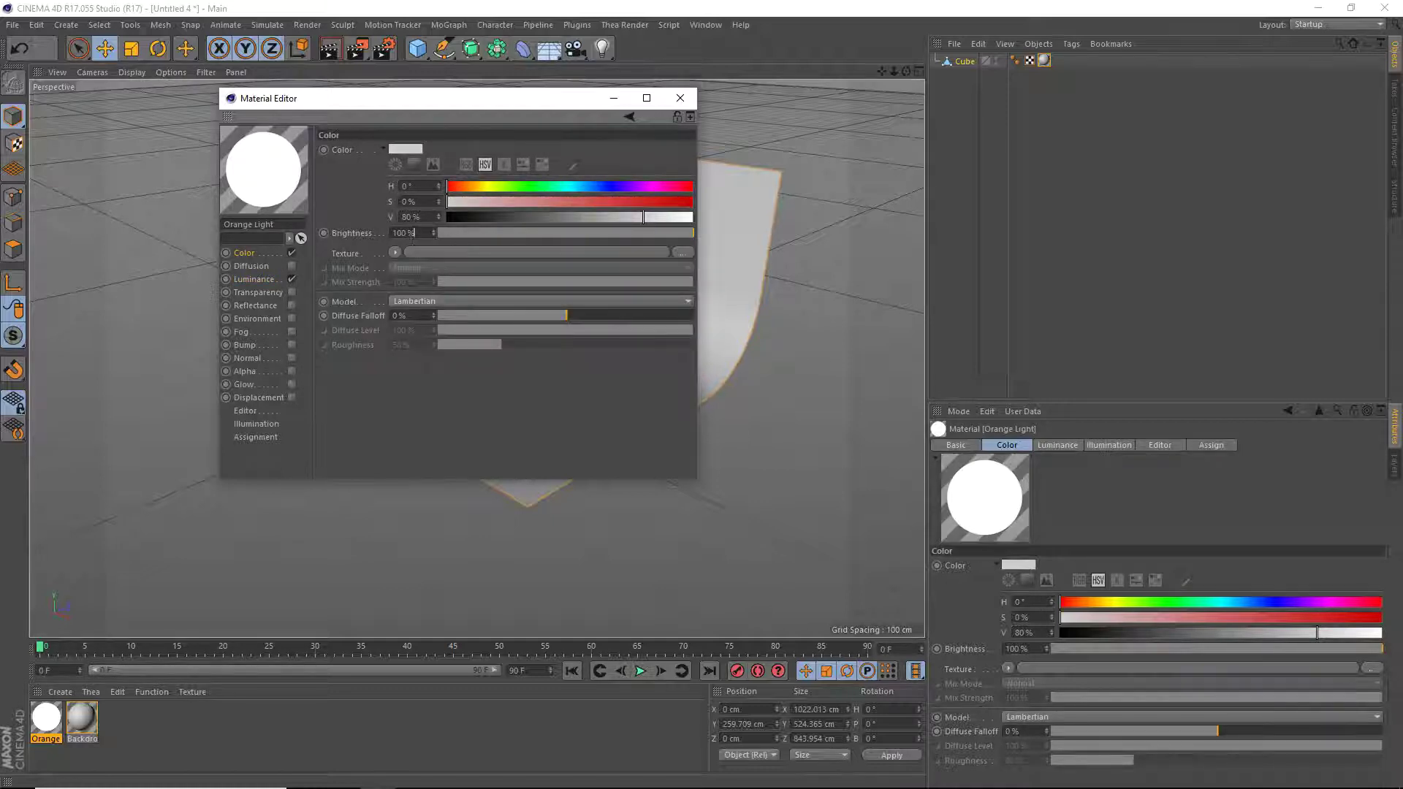
text(30)
key(Return)
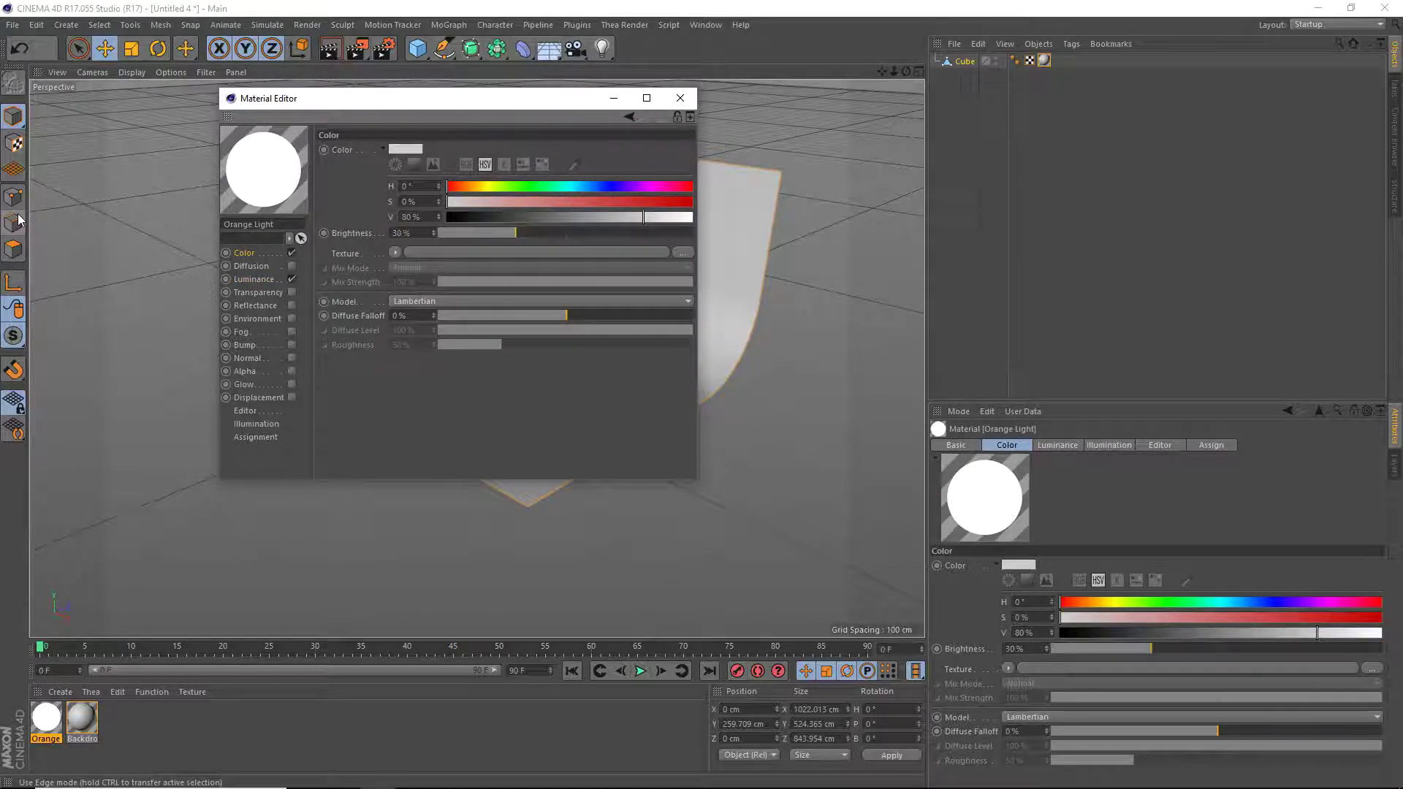
Load a Gradient shader as the Luminance texture and set its type to 2D - Circular.
click(262, 281)
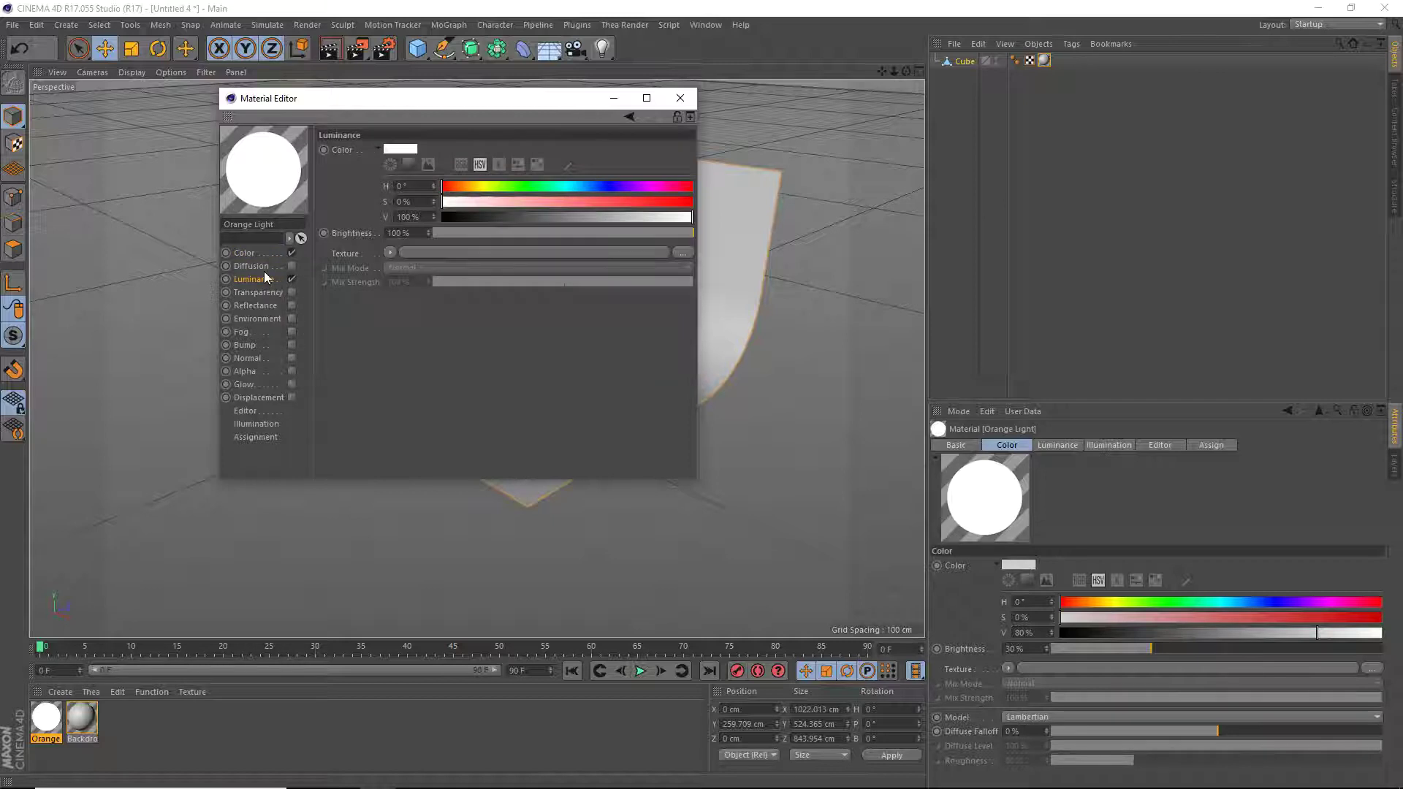
click(390, 253)
click(432, 410)
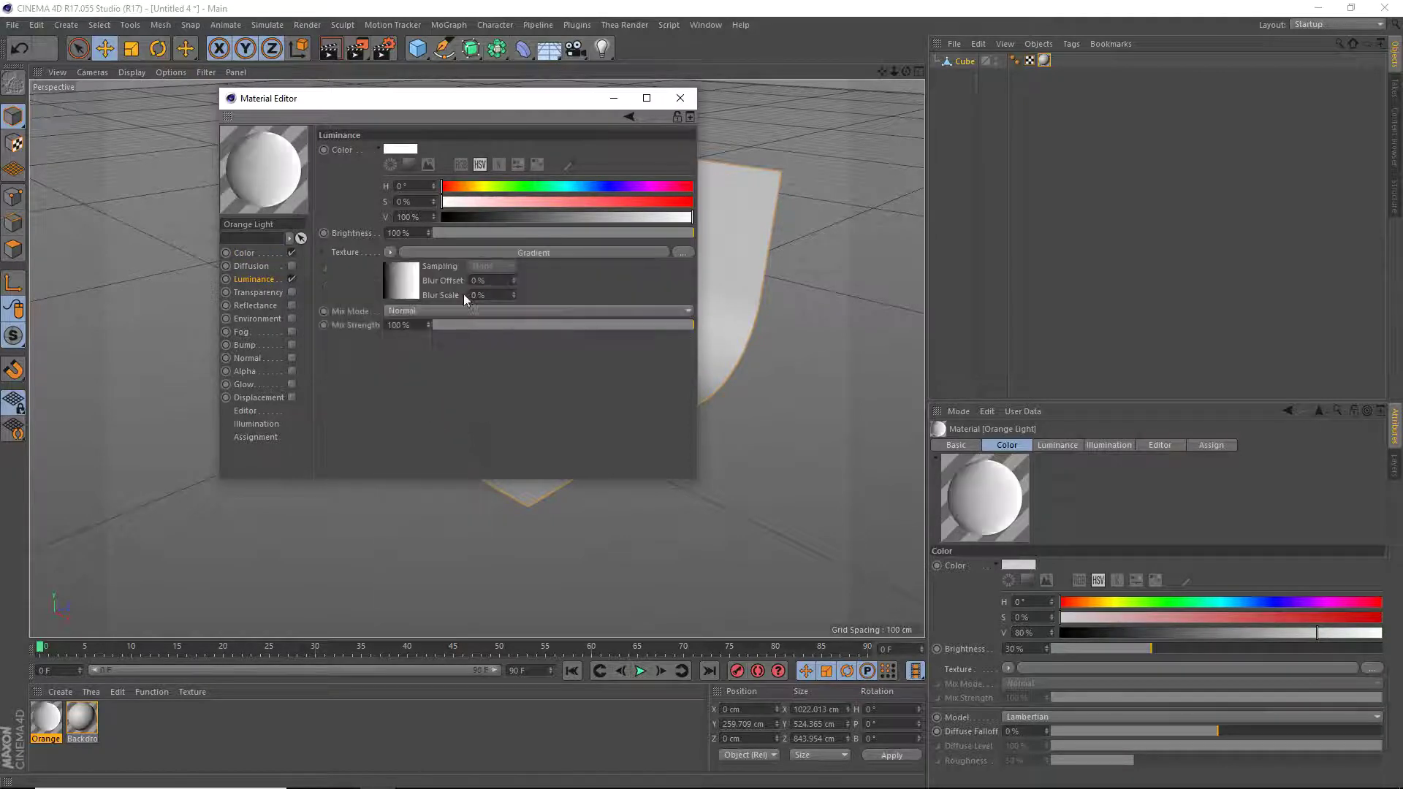
click(413, 272)
click(397, 273)
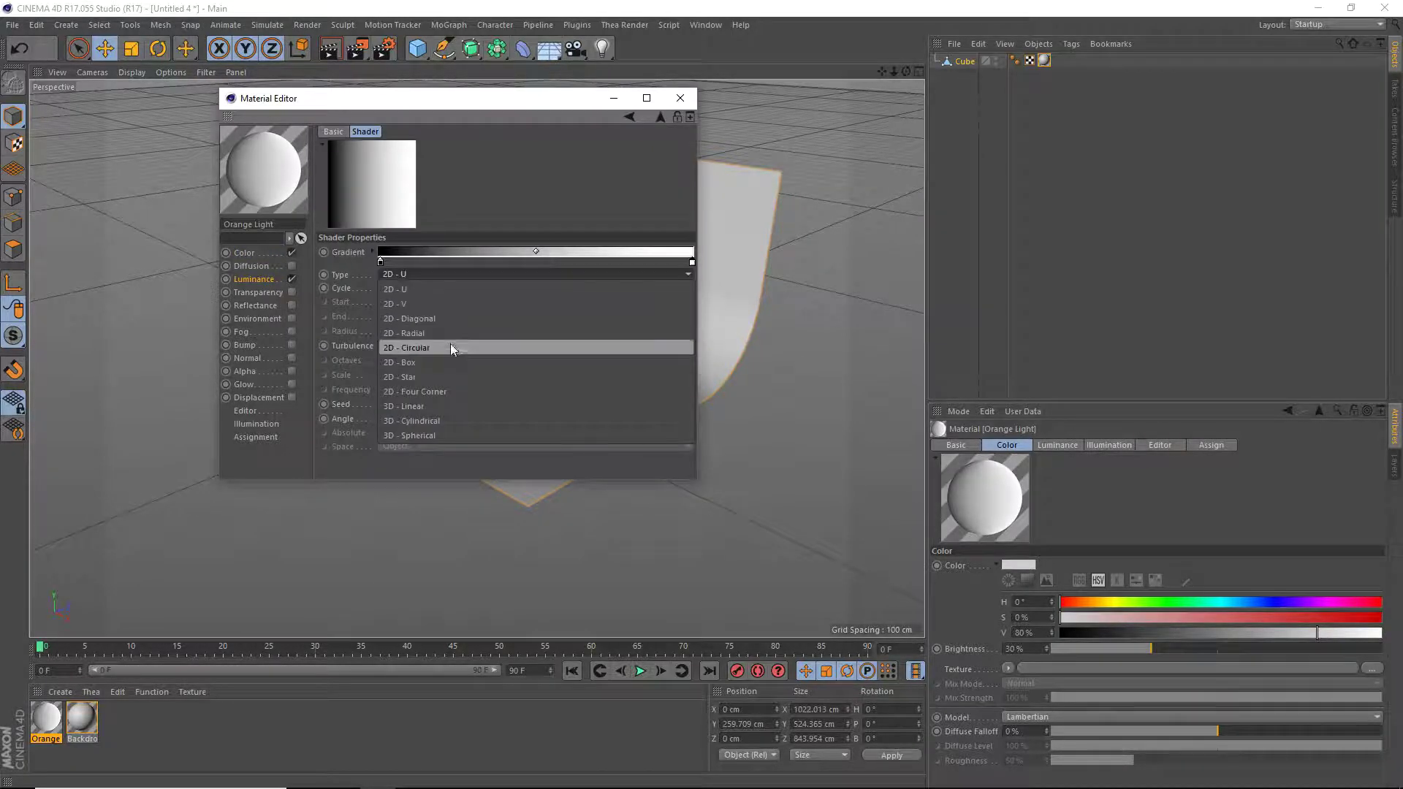
click(431, 348)
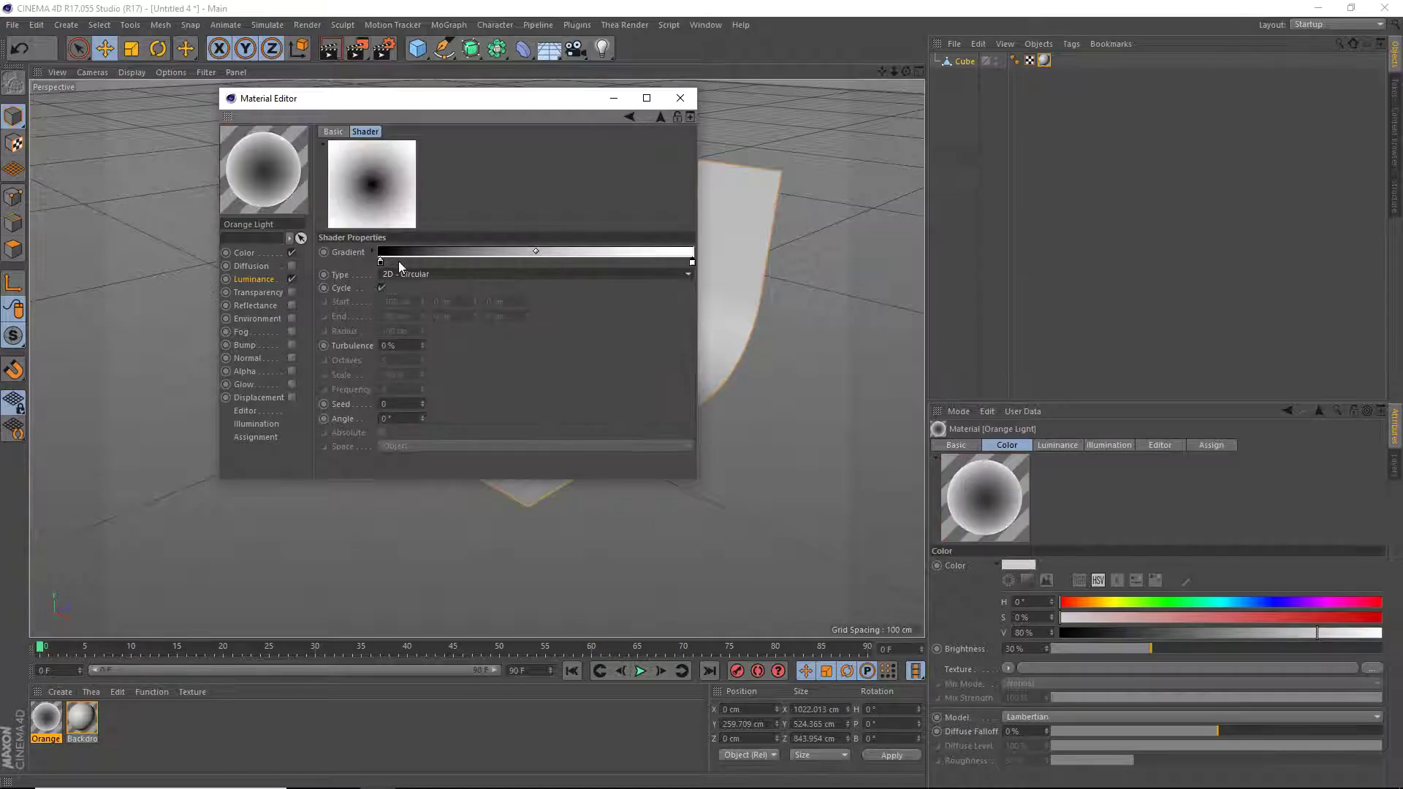
Invert the knots of the Luminance gradient so it runs from white to black.
right_click(375, 201)
click(355, 212)
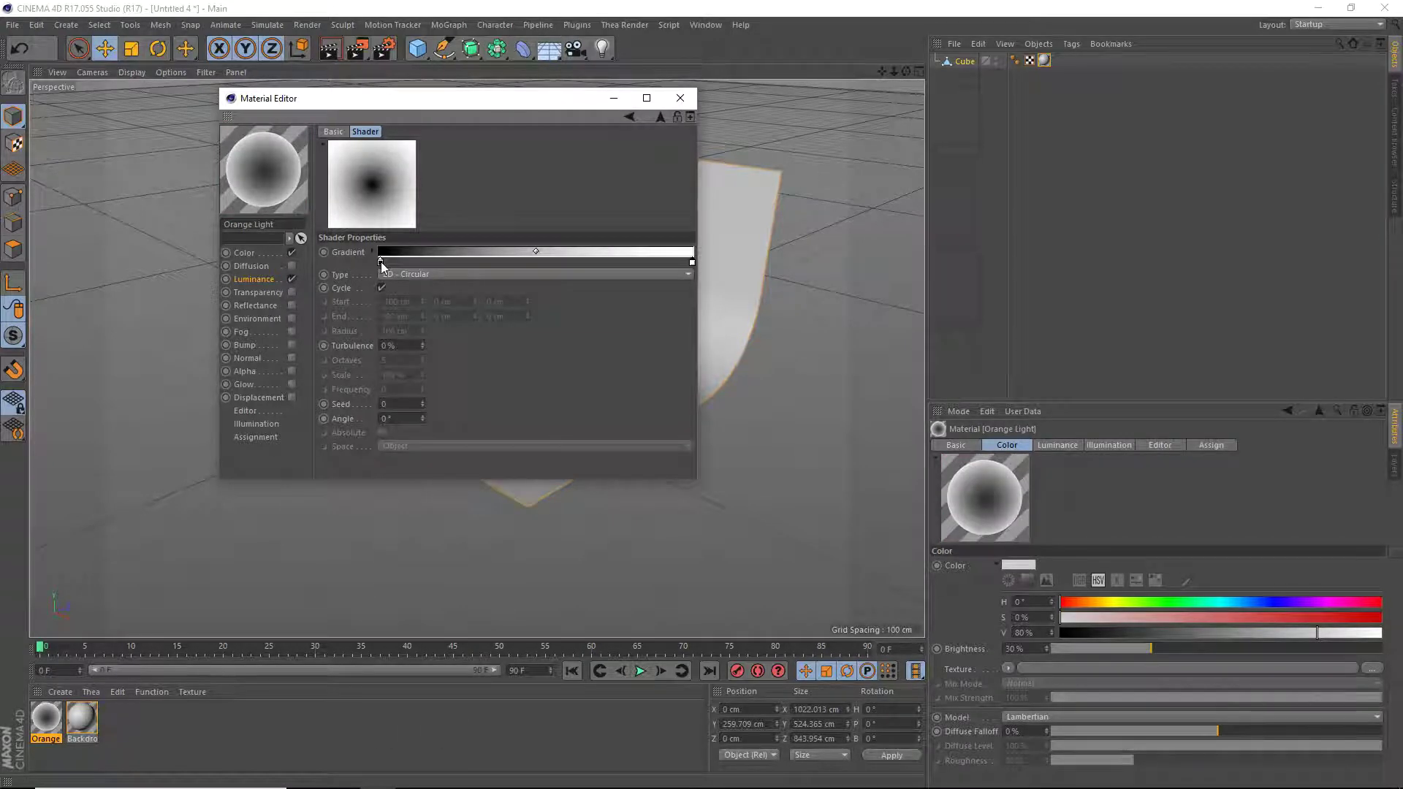
right_click(380, 261)
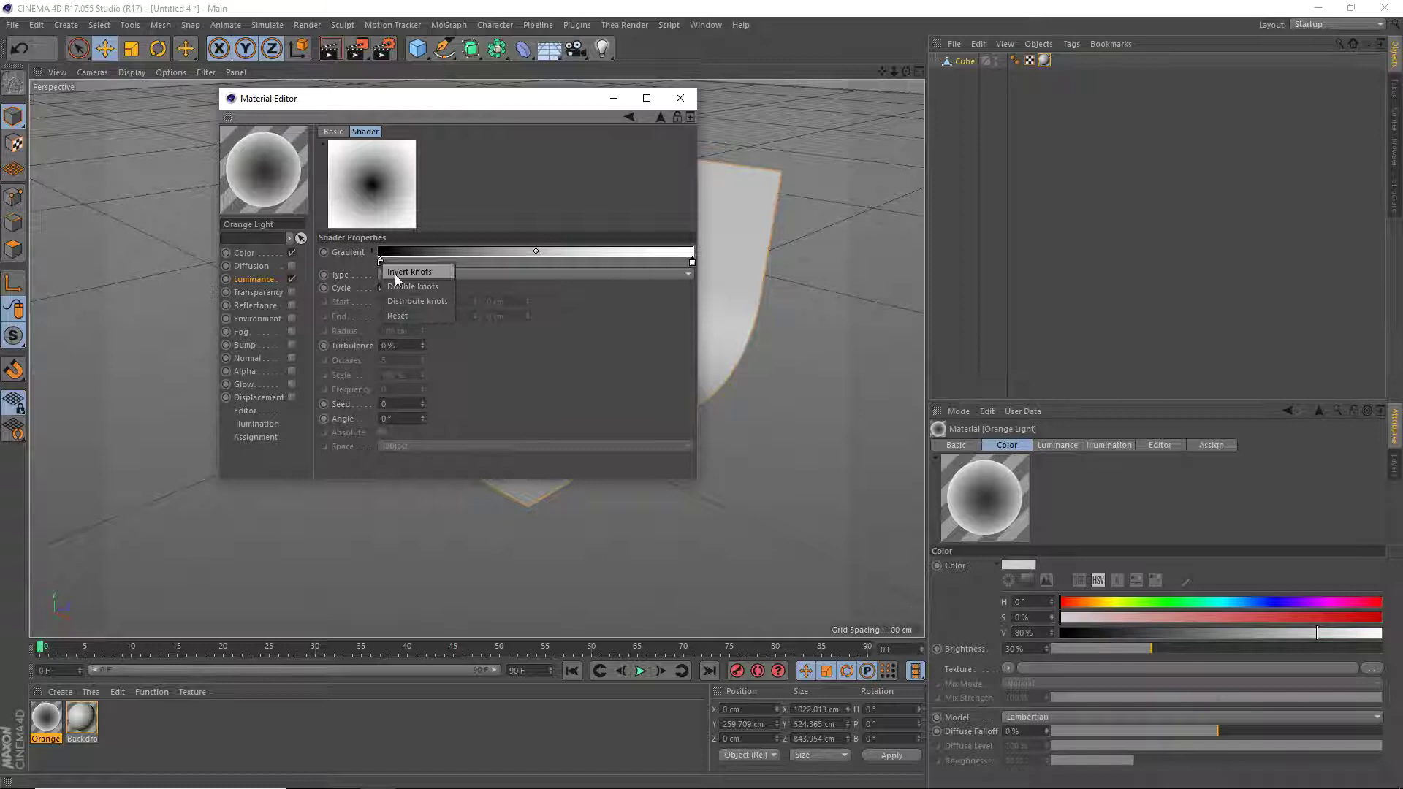
click(400, 274)
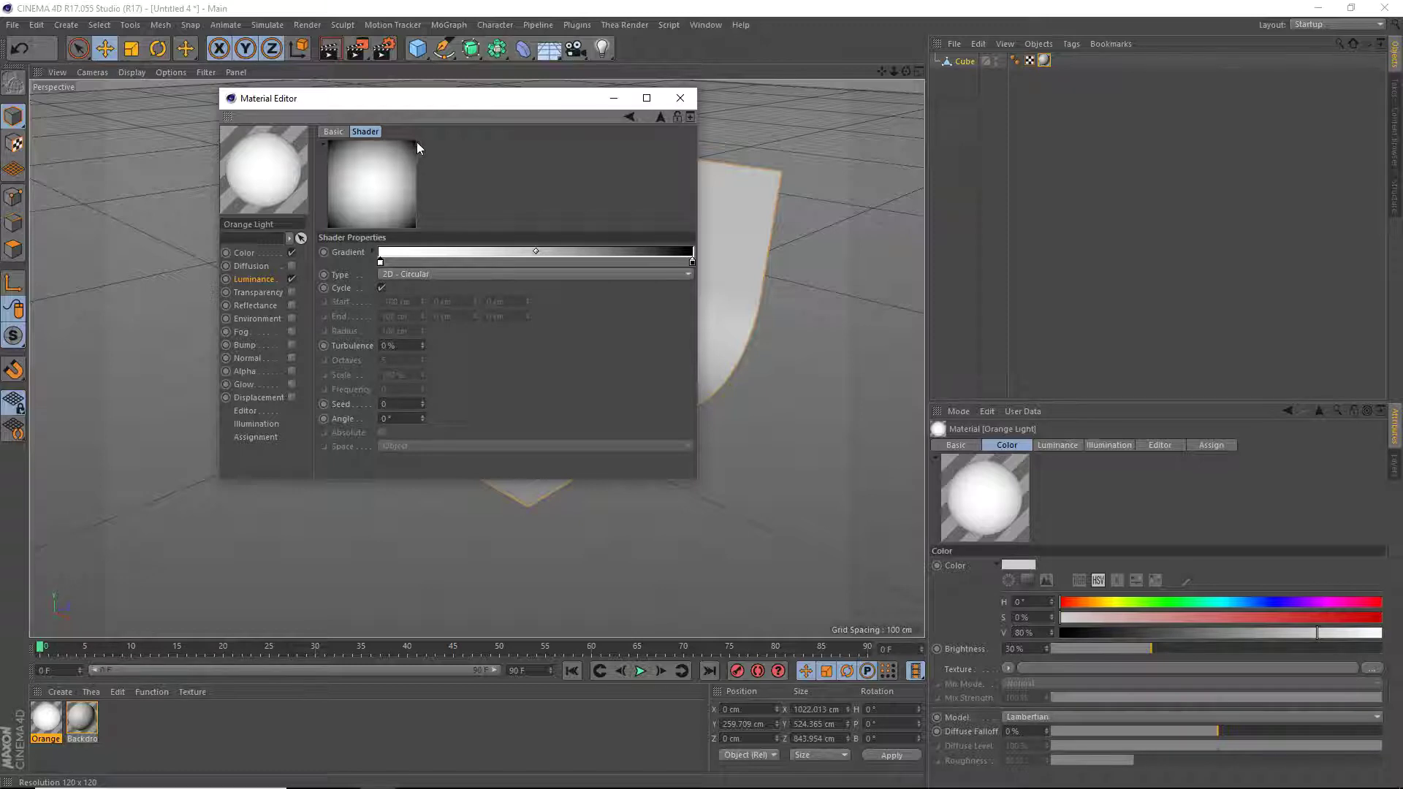
mouse_move(529, 249)
mouse_down()
mouse_move(447, 251)
mouse_move(655, 270)
mouse_up()
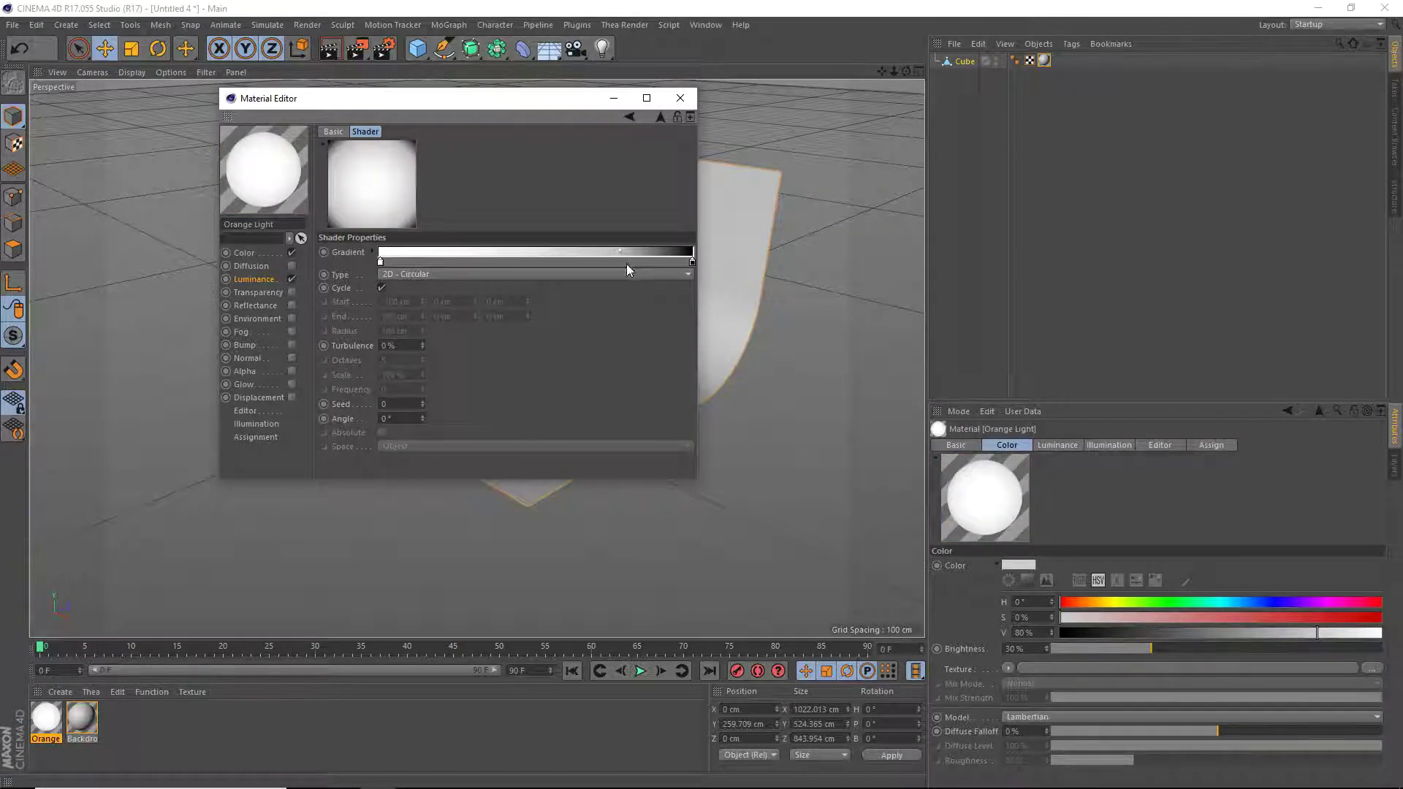
key(ctrl+z)
drag(451, 252, 541, 257)
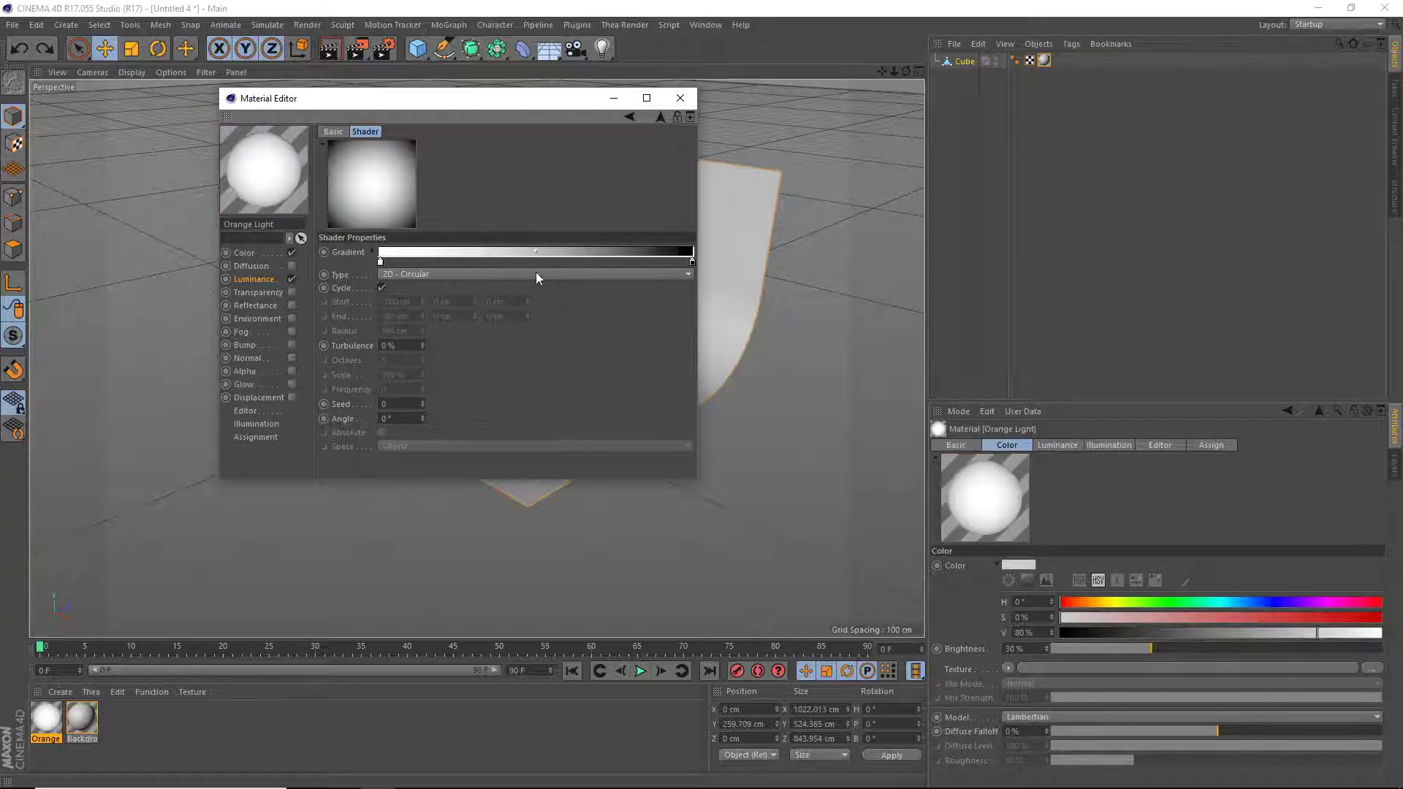
Recolor the gradient's white knot to orange with hue 25°, saturation 85% and value 100%.
double_click(380, 263)
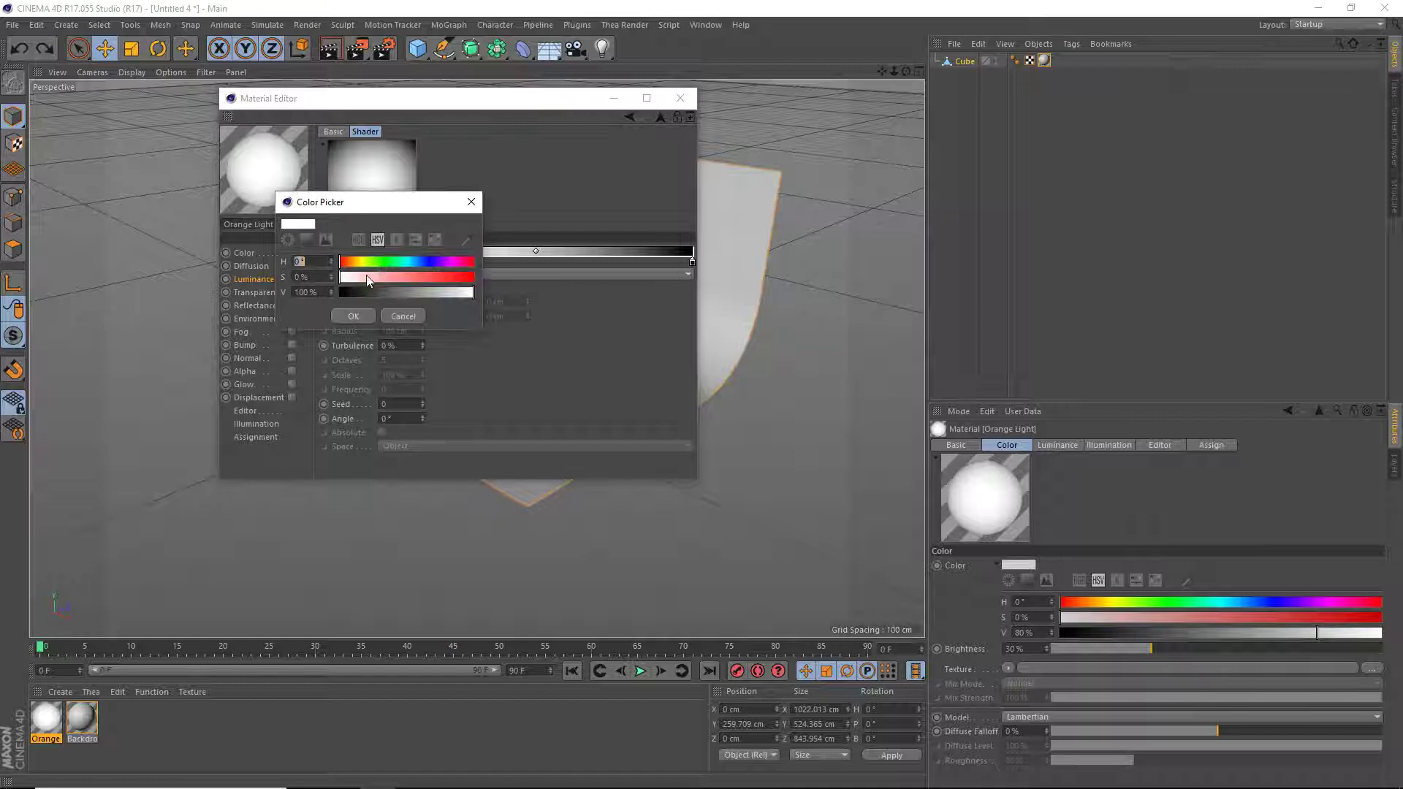
click(401, 261)
mouse_move(401, 263)
mouse_down()
mouse_move(348, 264)
mouse_move(435, 279)
mouse_up()
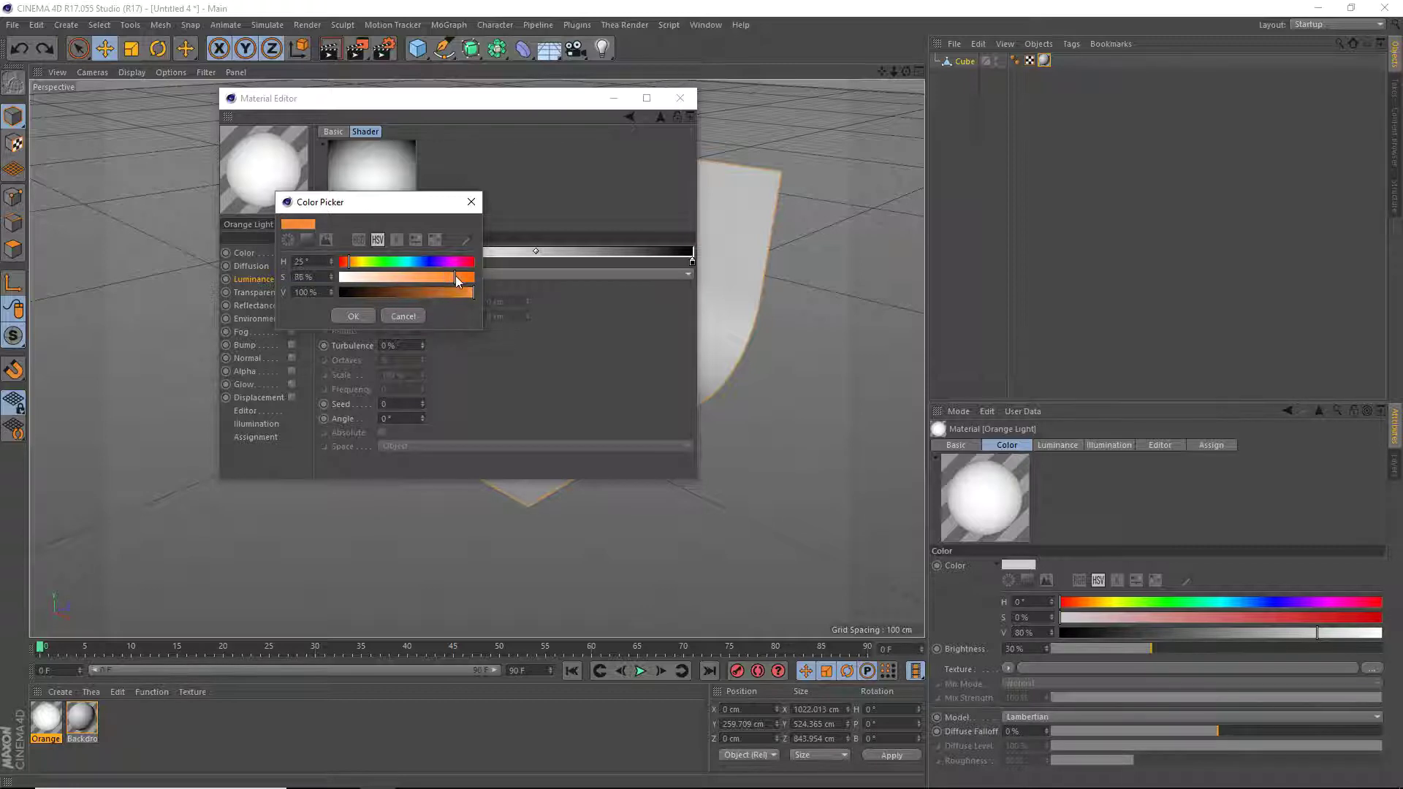
drag(449, 276, 453, 275)
click(352, 316)
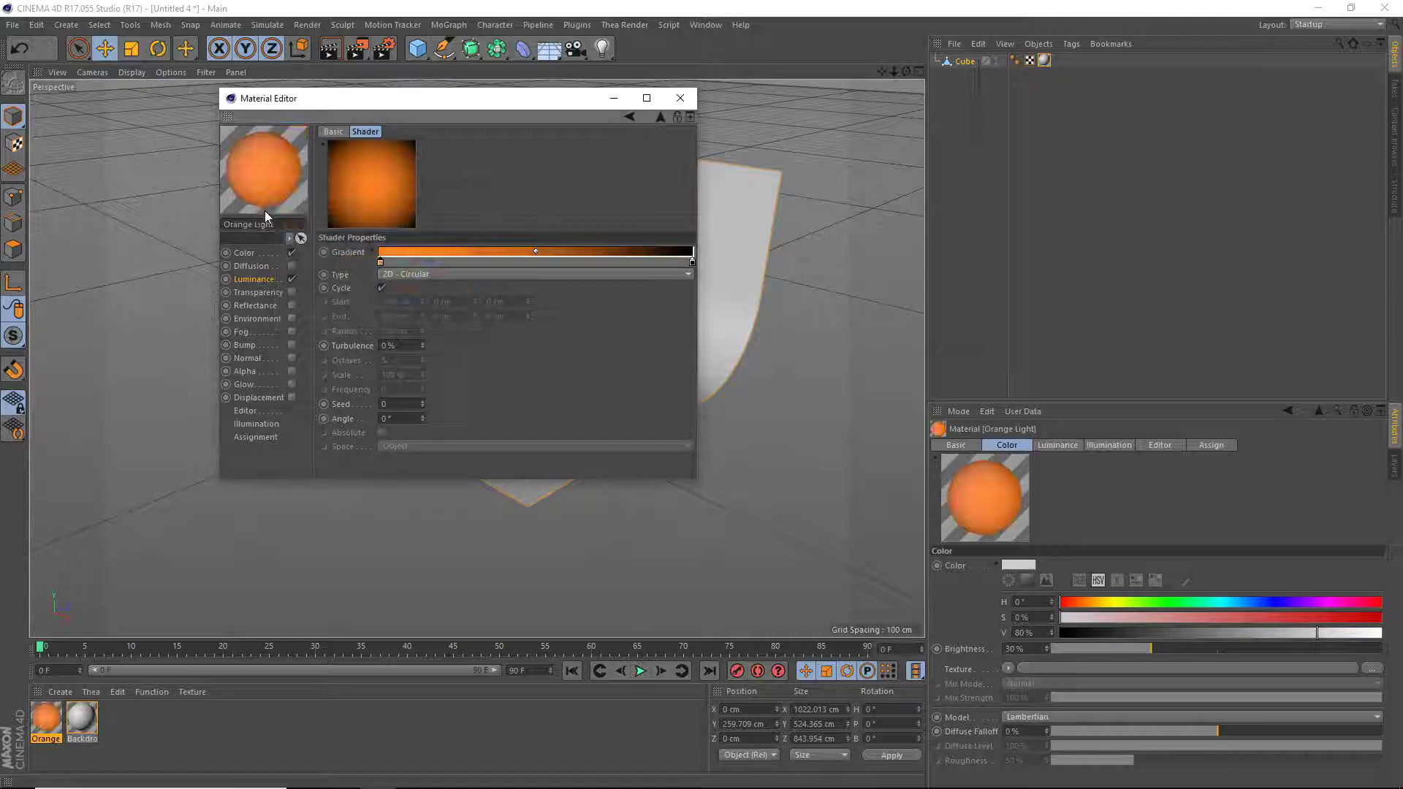
Set the Generate GI strength of the Orange Light material to 250% in its Illumination settings and close the material editor.
click(267, 425)
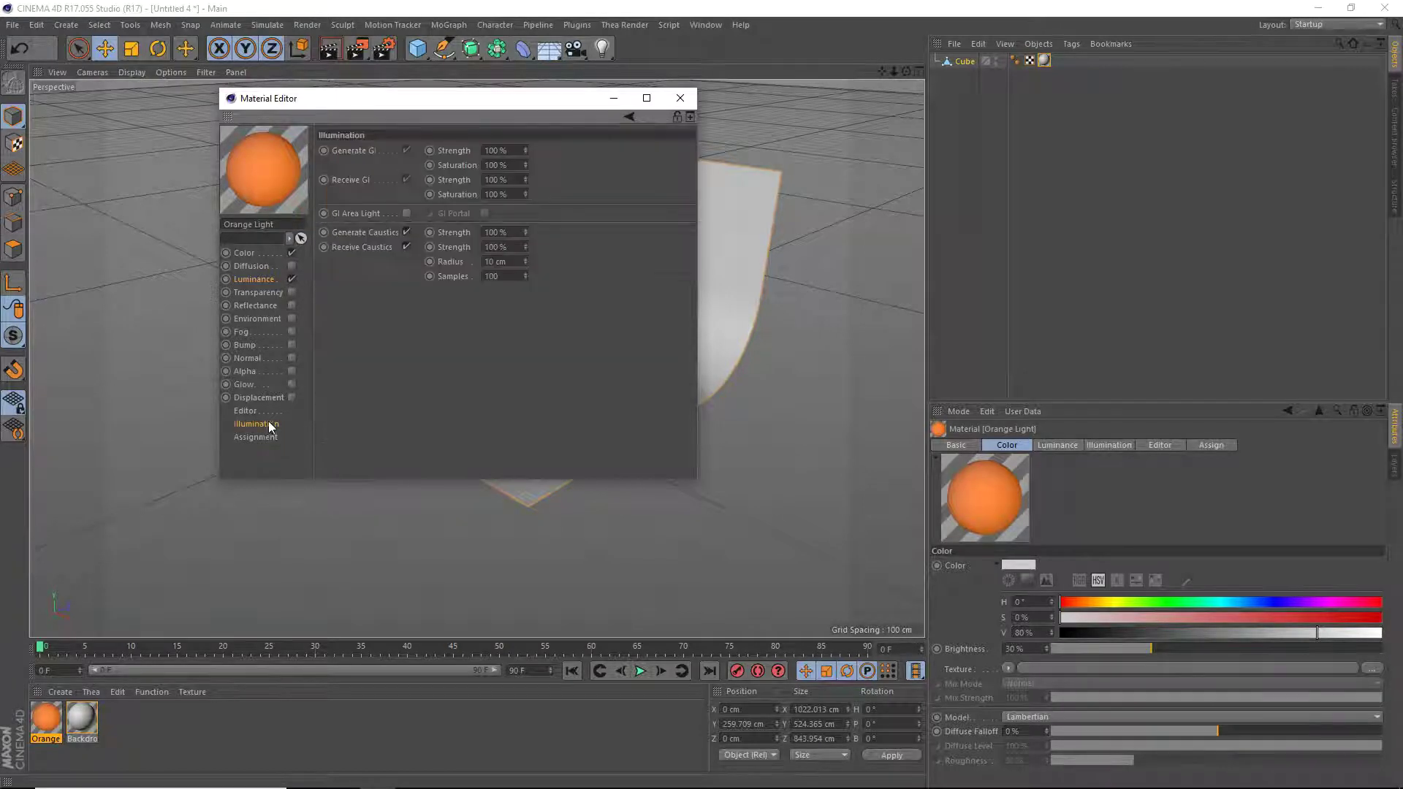
drag(506, 149, 353, 149)
text(250)
key(Return)
click(680, 98)
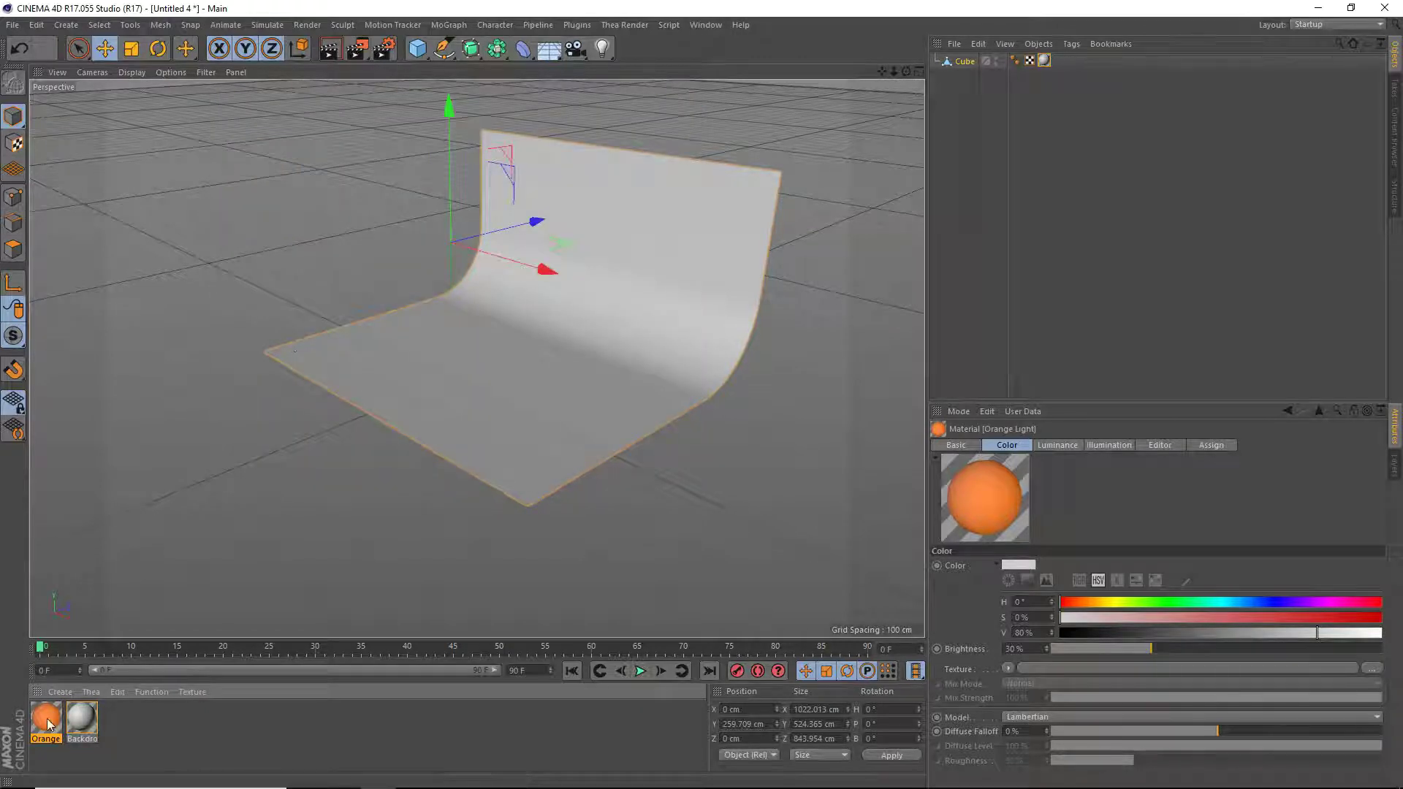
Duplicate the Orange Light material and rename the copy Blue Light.
key(ctrl+c)
key(ctrl+v)
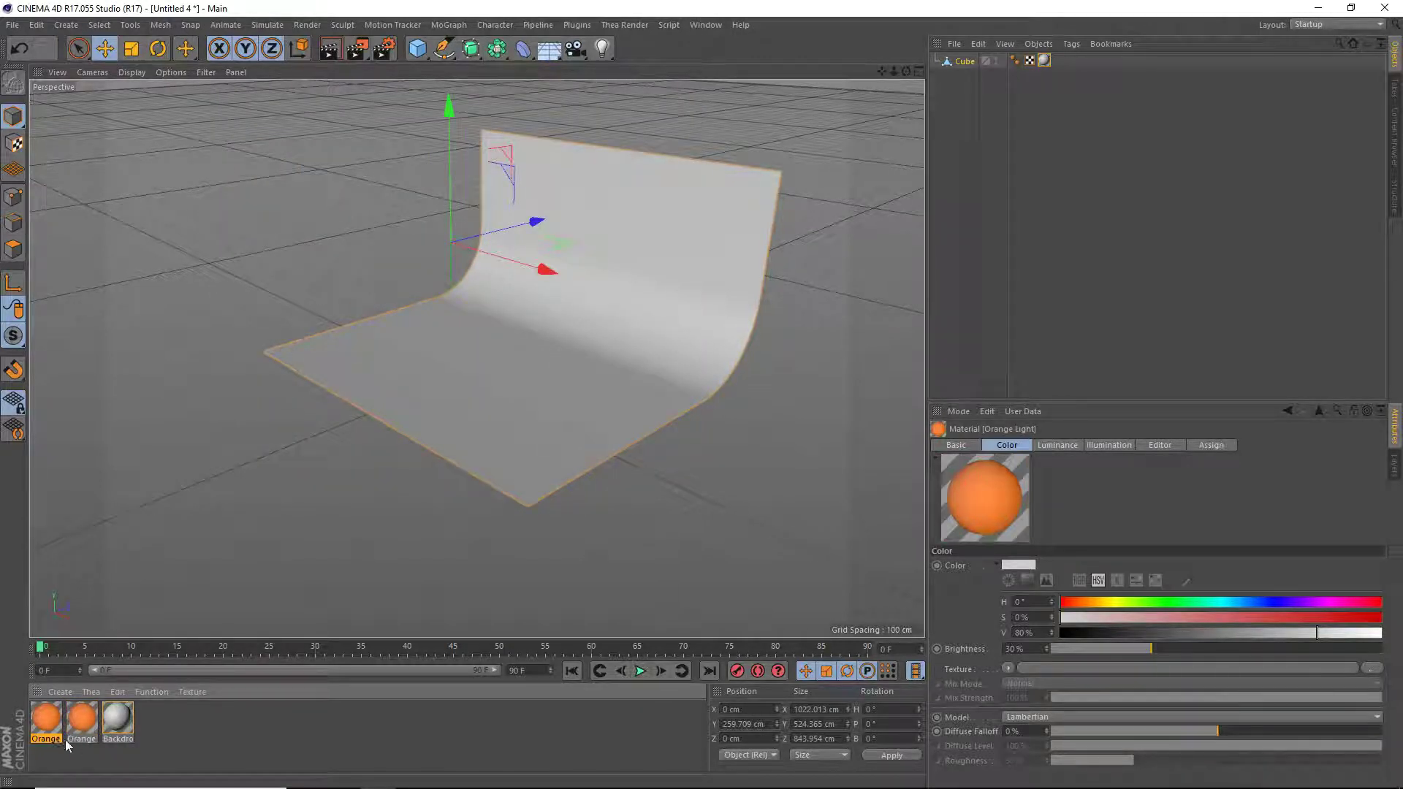
double_click(55, 740)
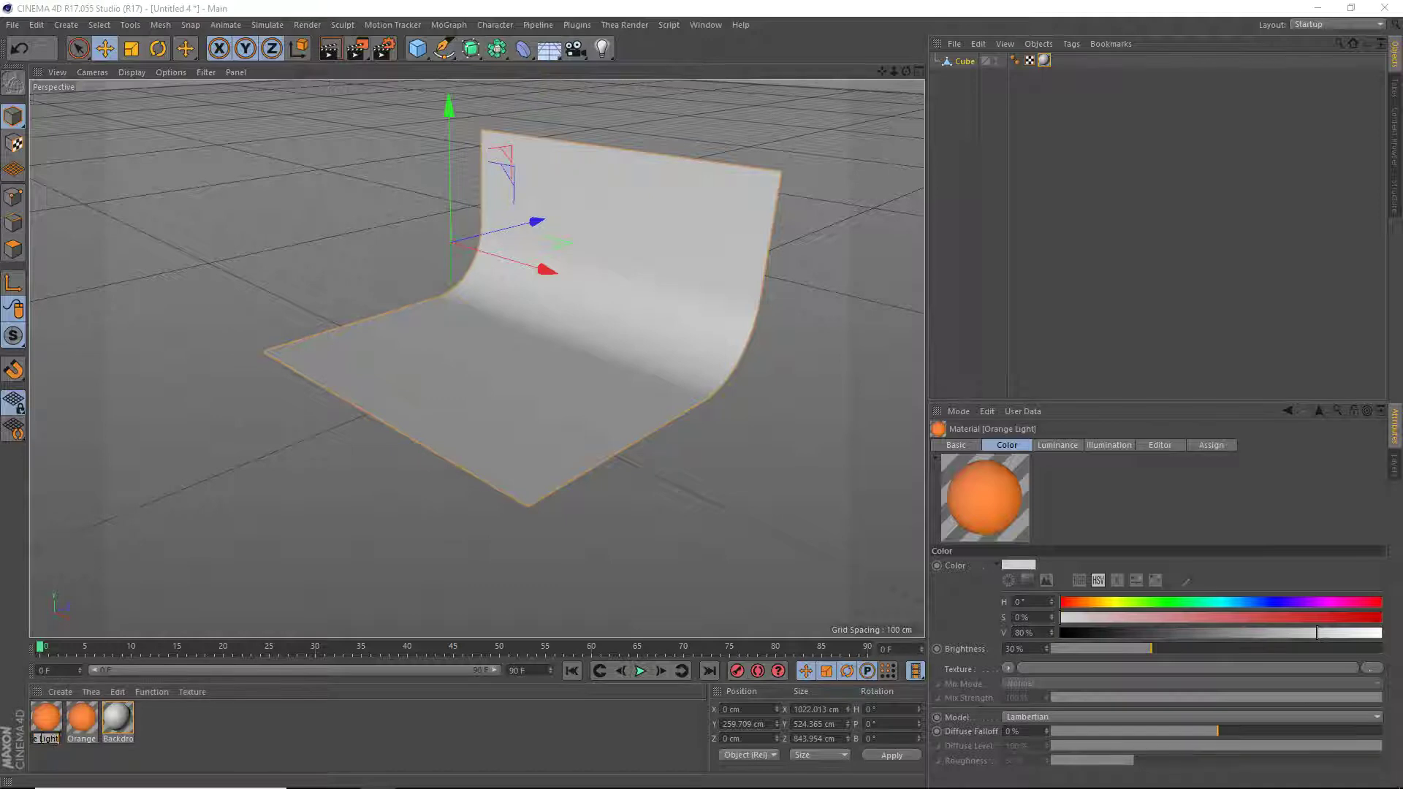
text(Blue Light)
key(Return)
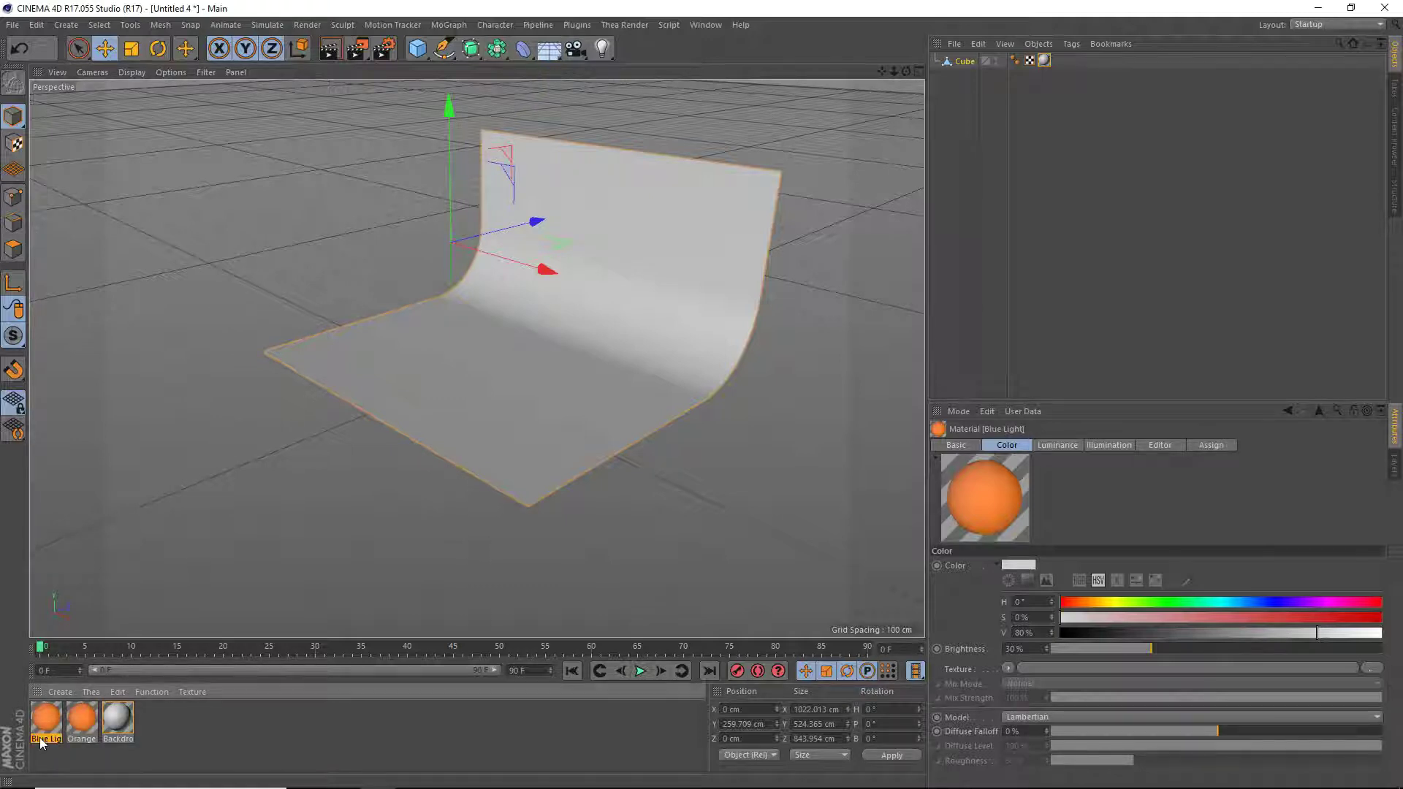
Open the Gradient shader in the Luminance channel of the Blue Light material.
double_click(45, 719)
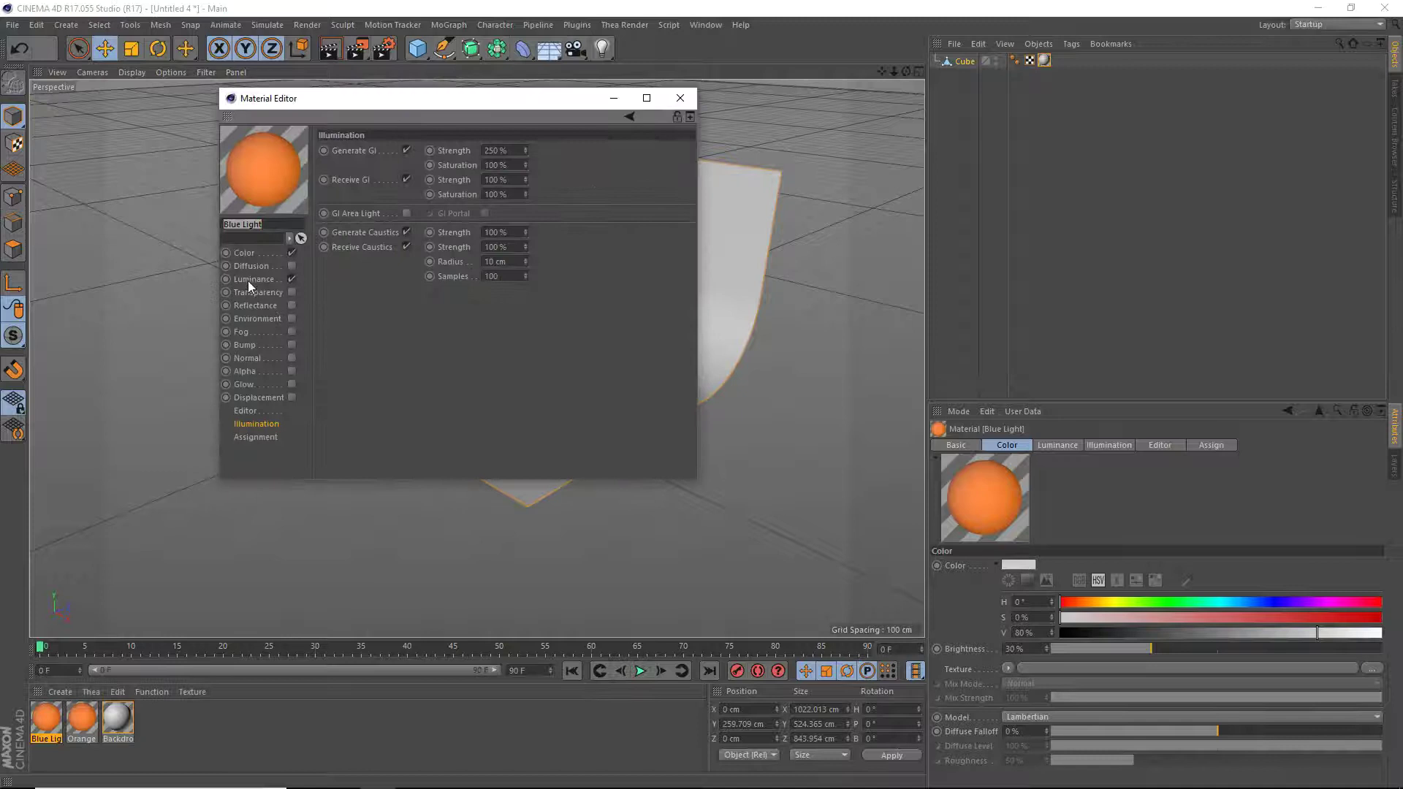
click(248, 281)
click(389, 281)
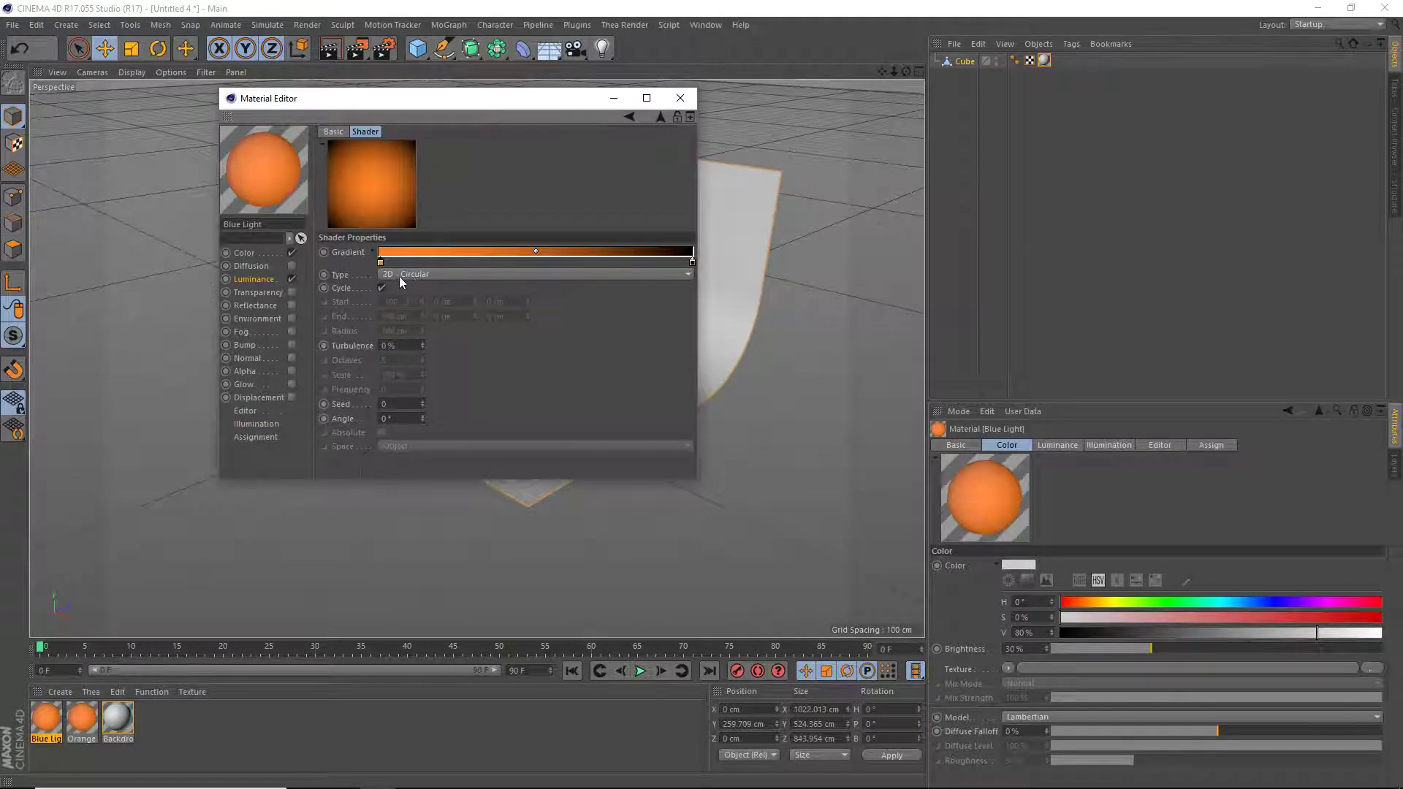
click(265, 281)
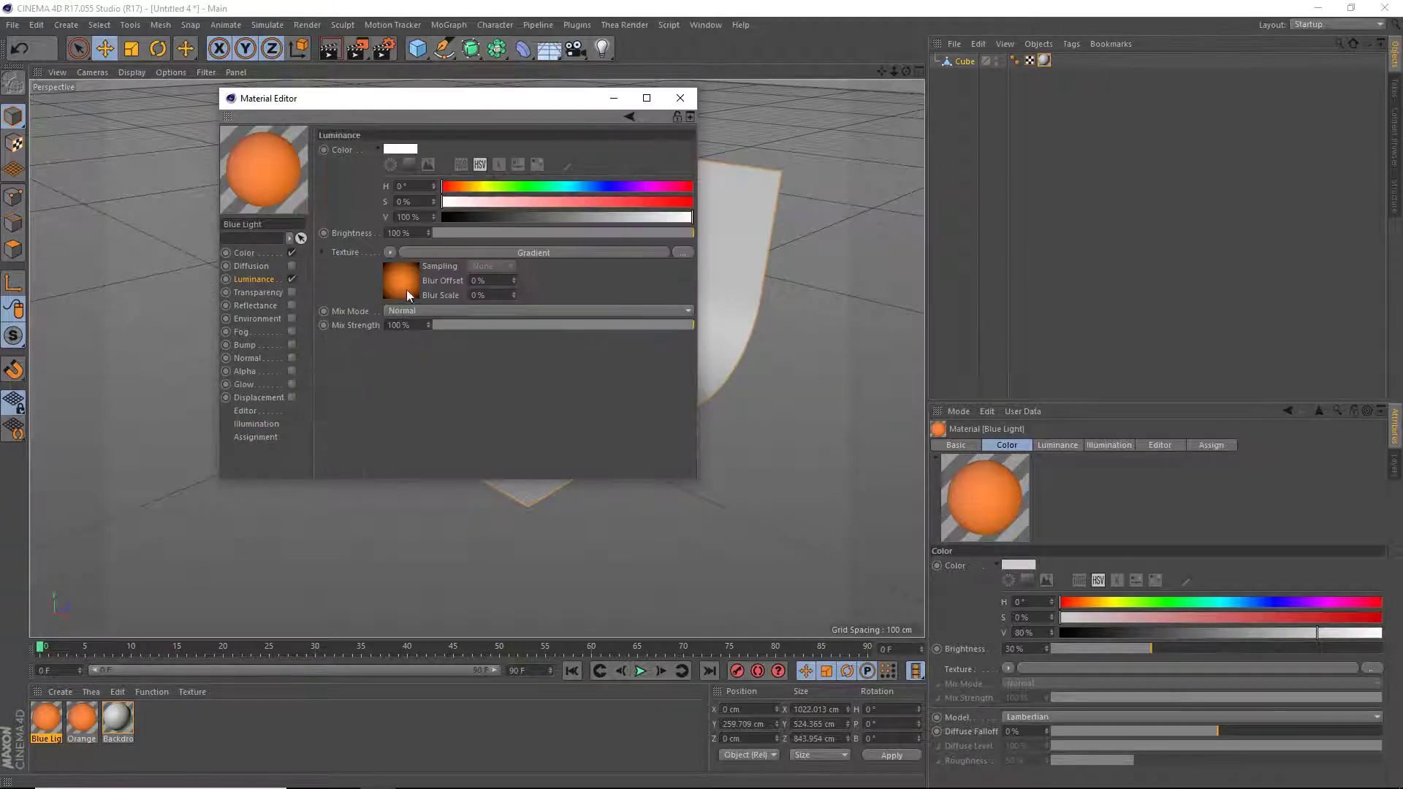
click(406, 289)
Recolor the gradient's orange knot to a strong blue with hue 224° and value 100%, then close the material editor.
double_click(385, 263)
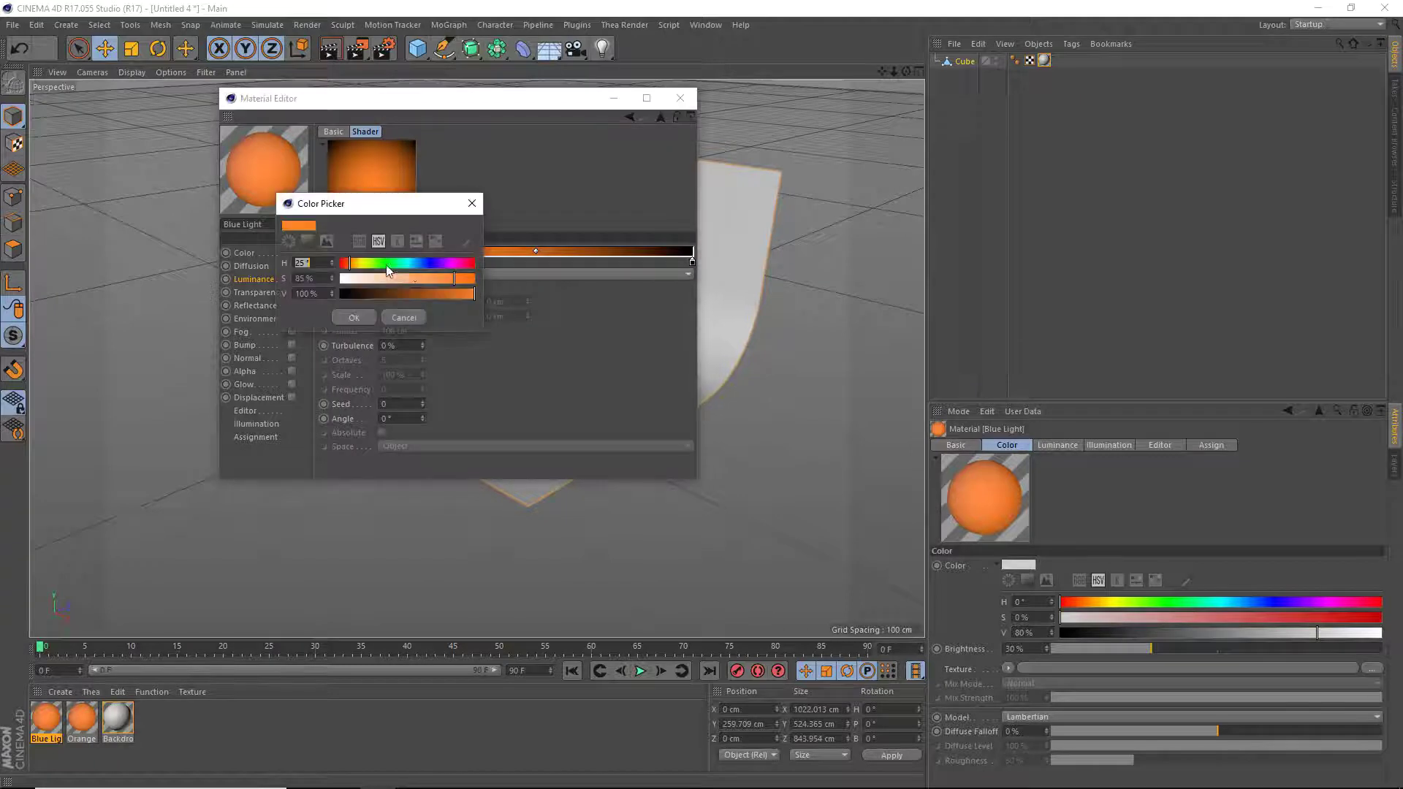
click(420, 263)
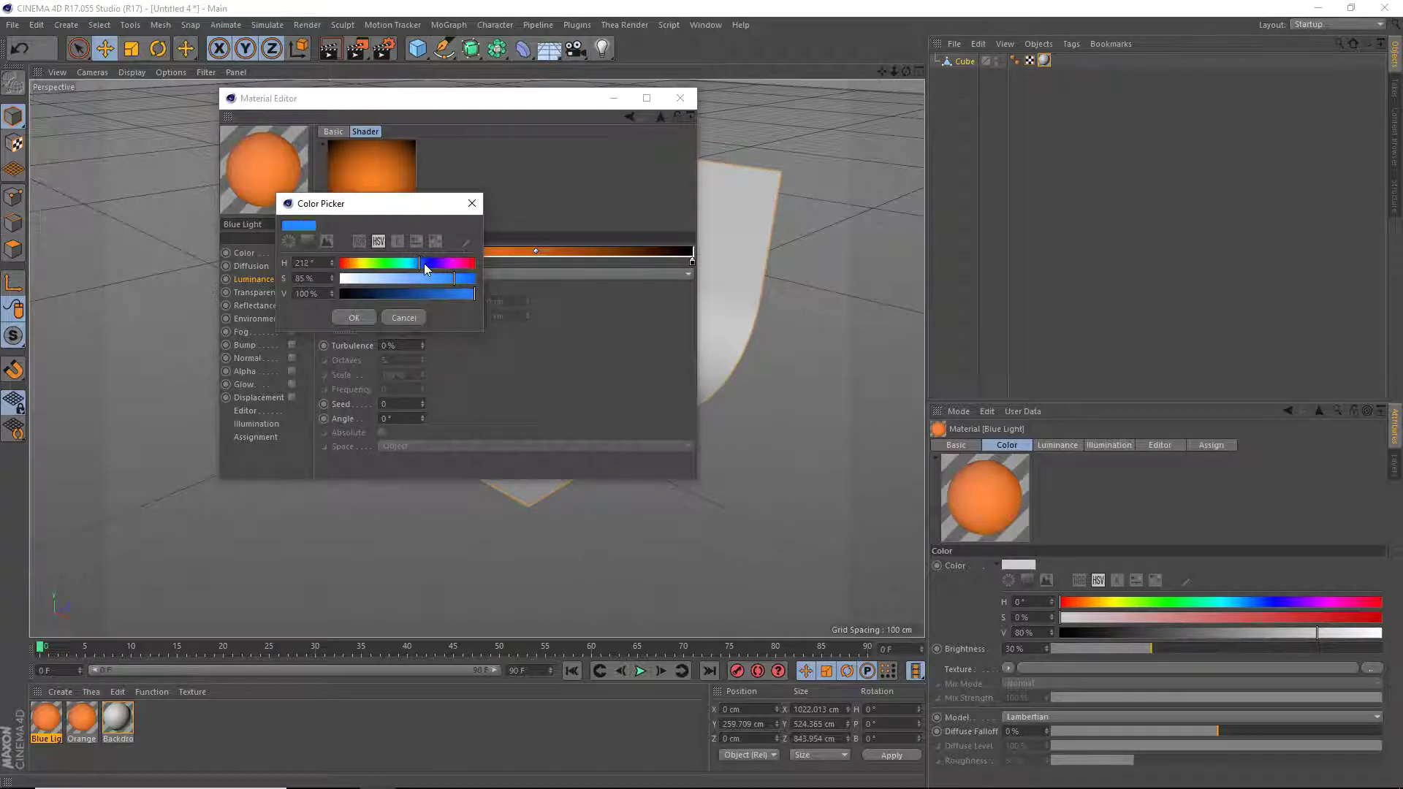
click(424, 264)
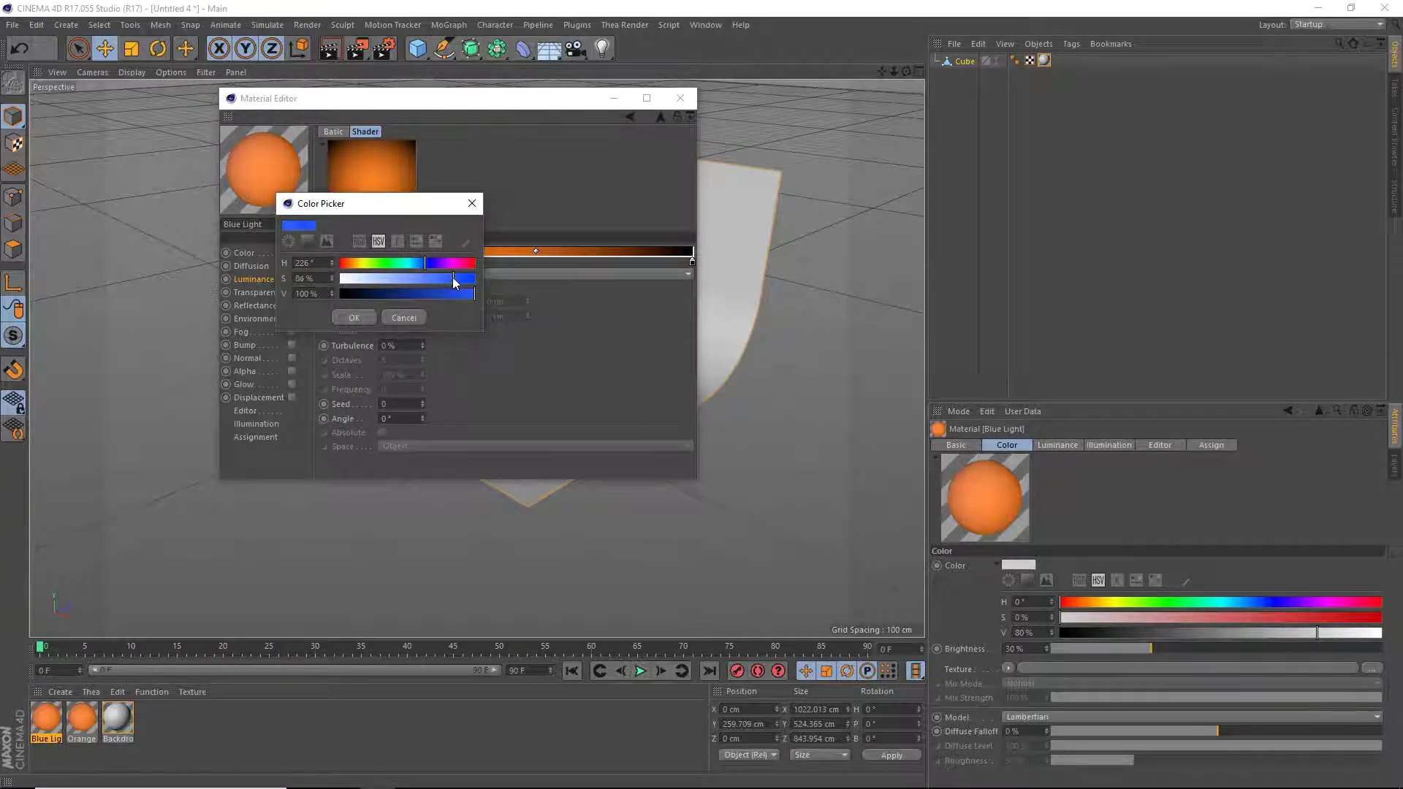
drag(453, 283, 437, 278)
click(420, 264)
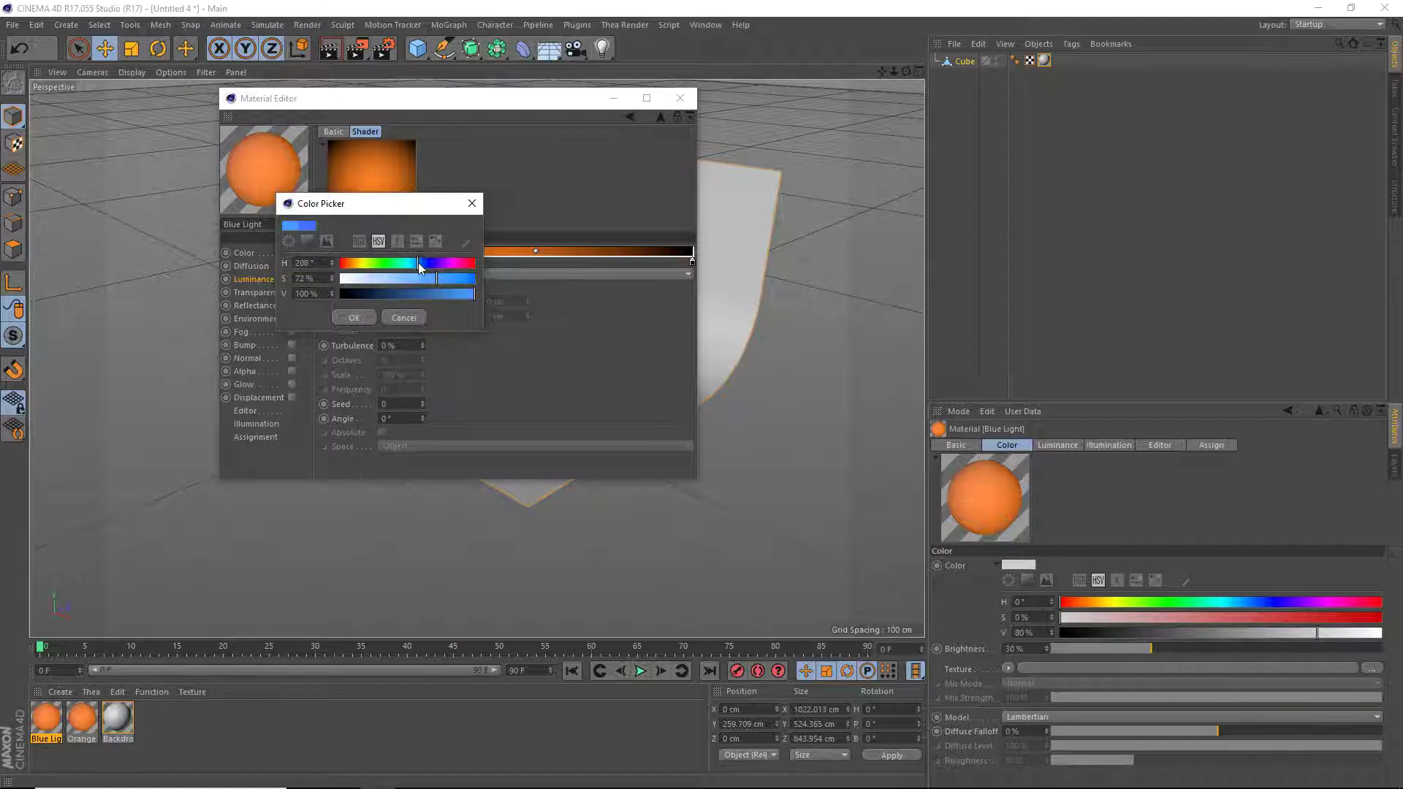
click(424, 264)
click(446, 278)
click(451, 278)
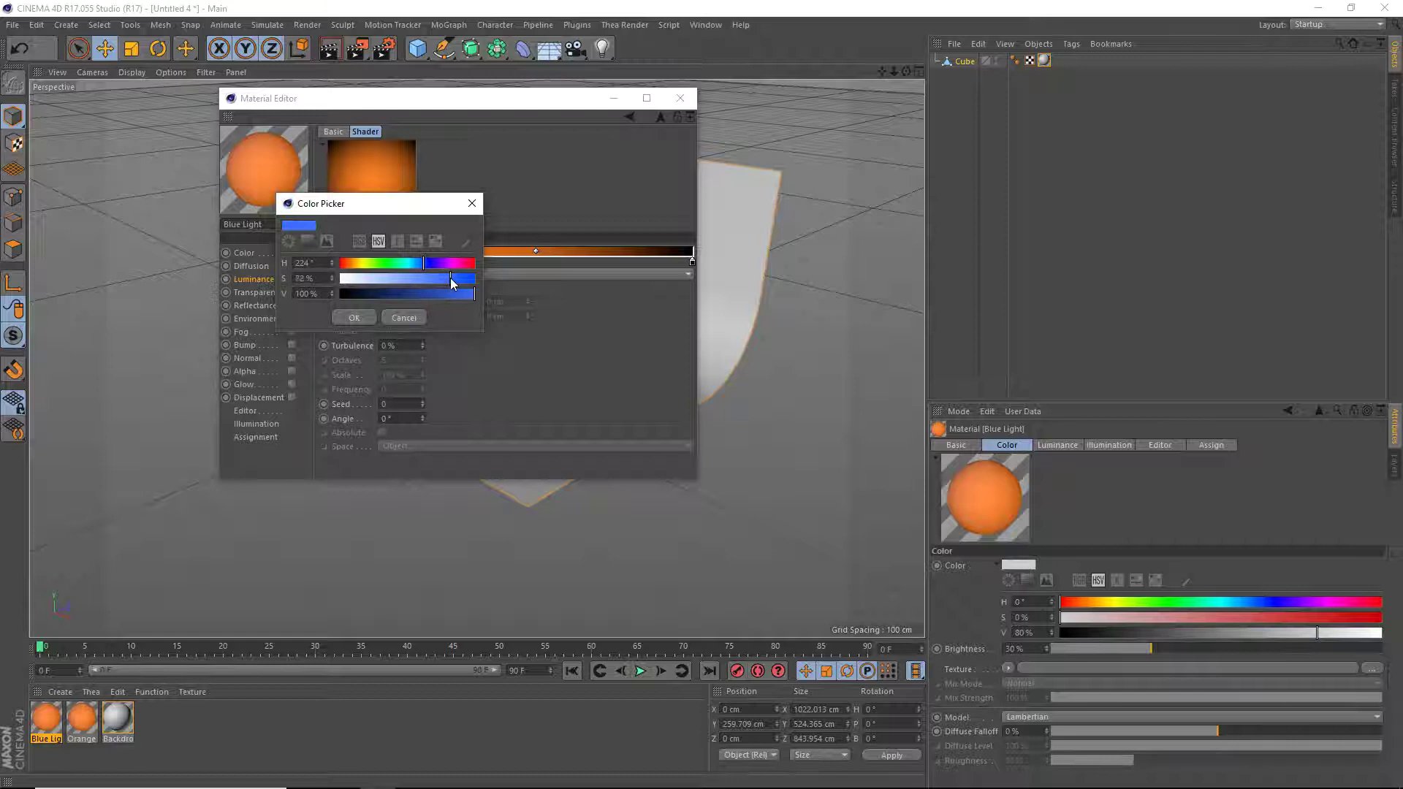
click(354, 318)
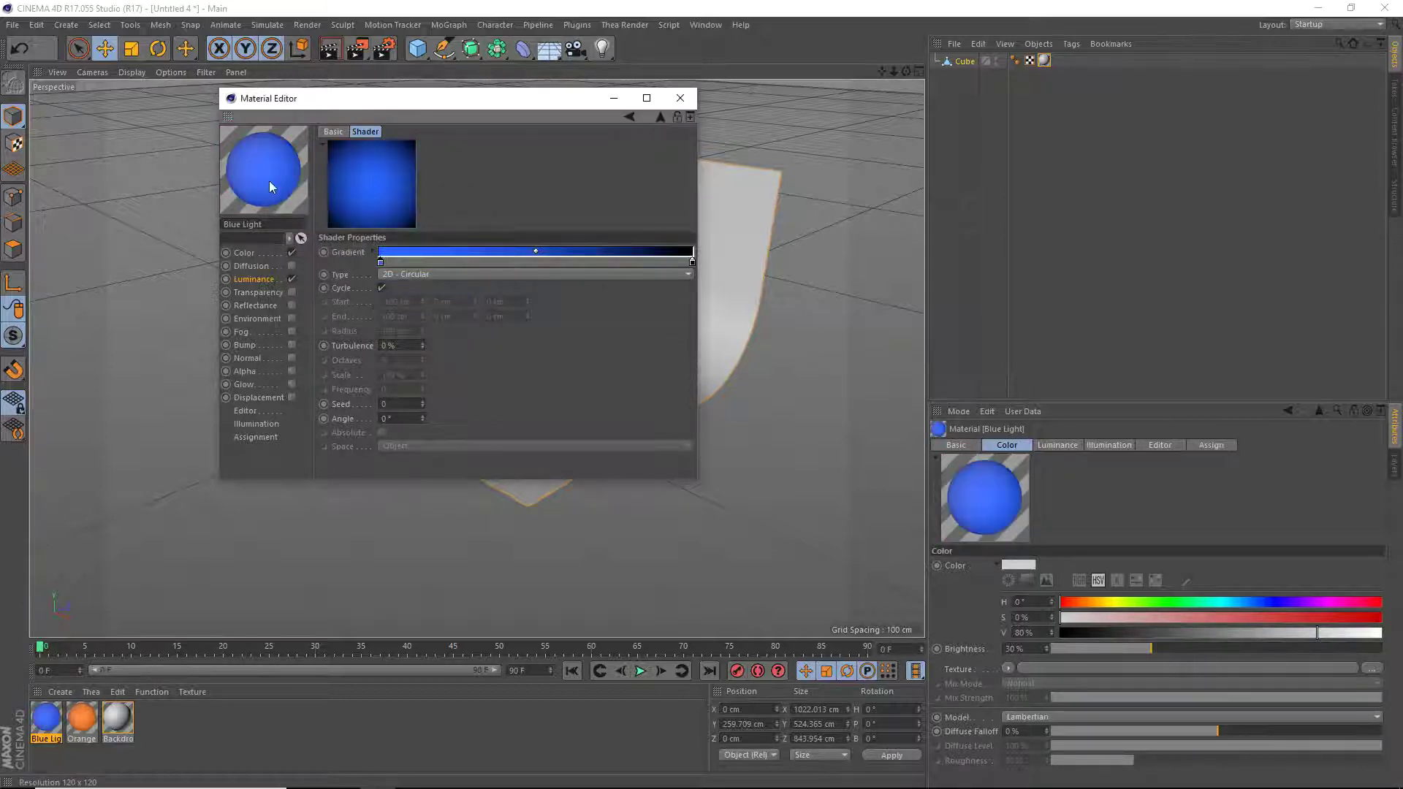
click(680, 98)
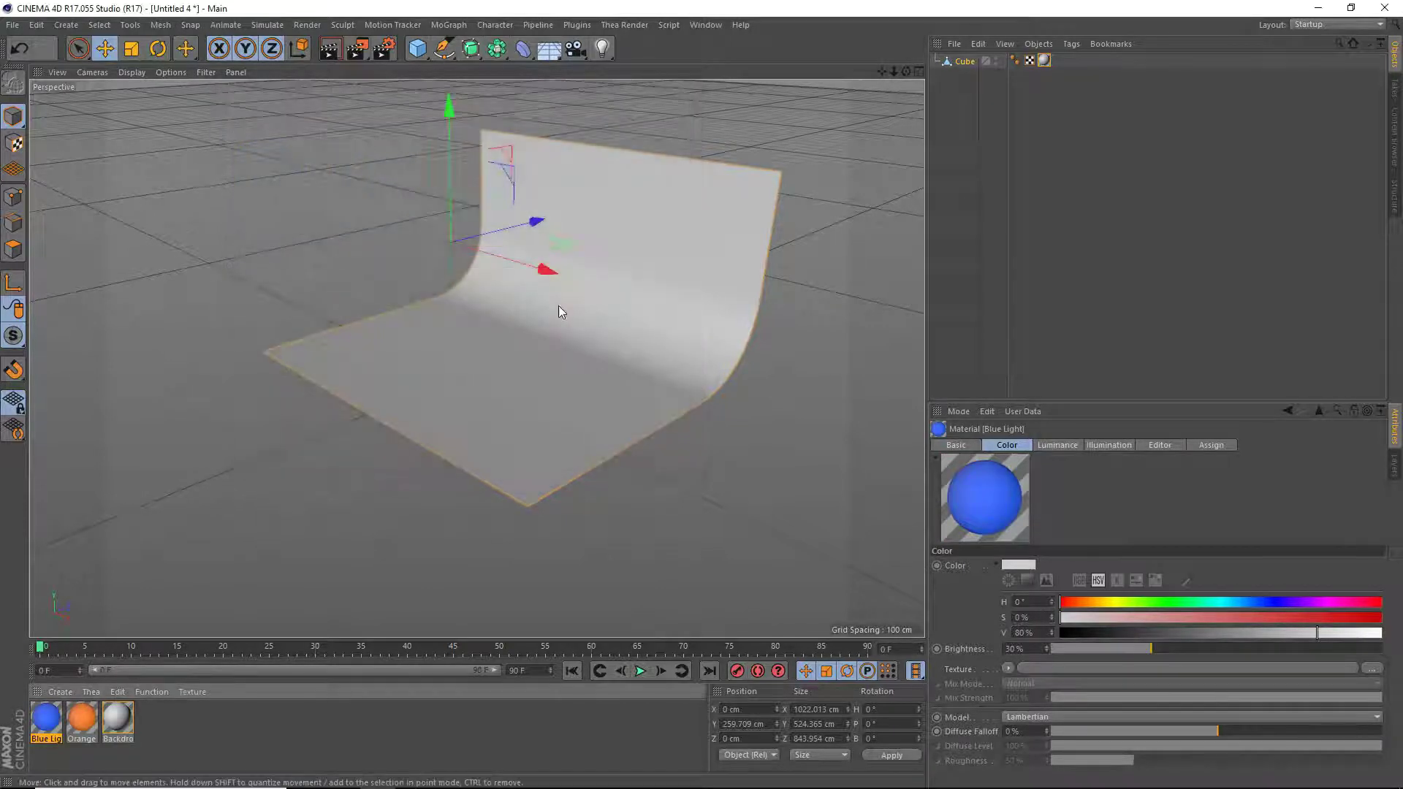
Add a plane, raise it to about Y 149 cm and set its bank rotation to 90°.
drag(417, 48, 553, 102)
drag(453, 294, 452, 213)
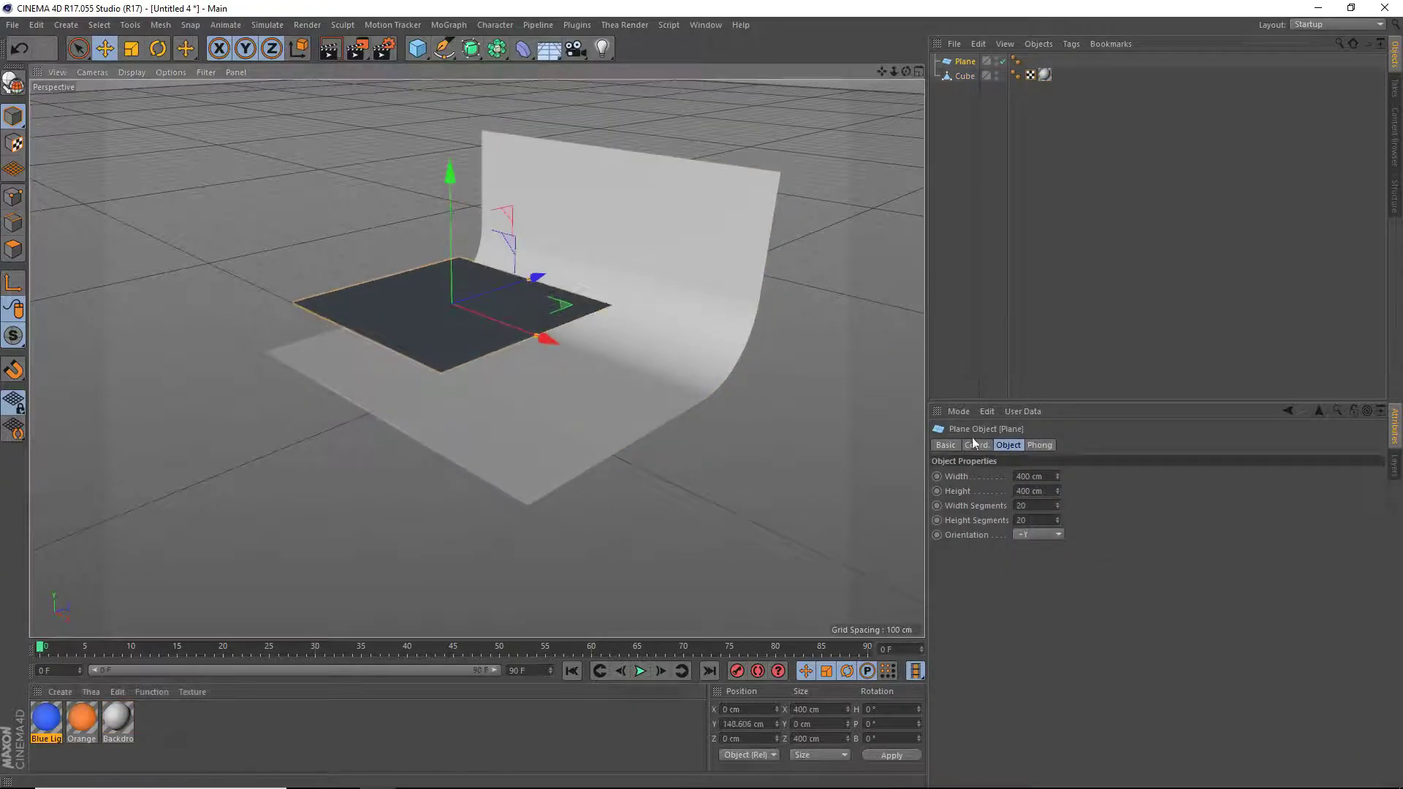
click(976, 445)
text(90)
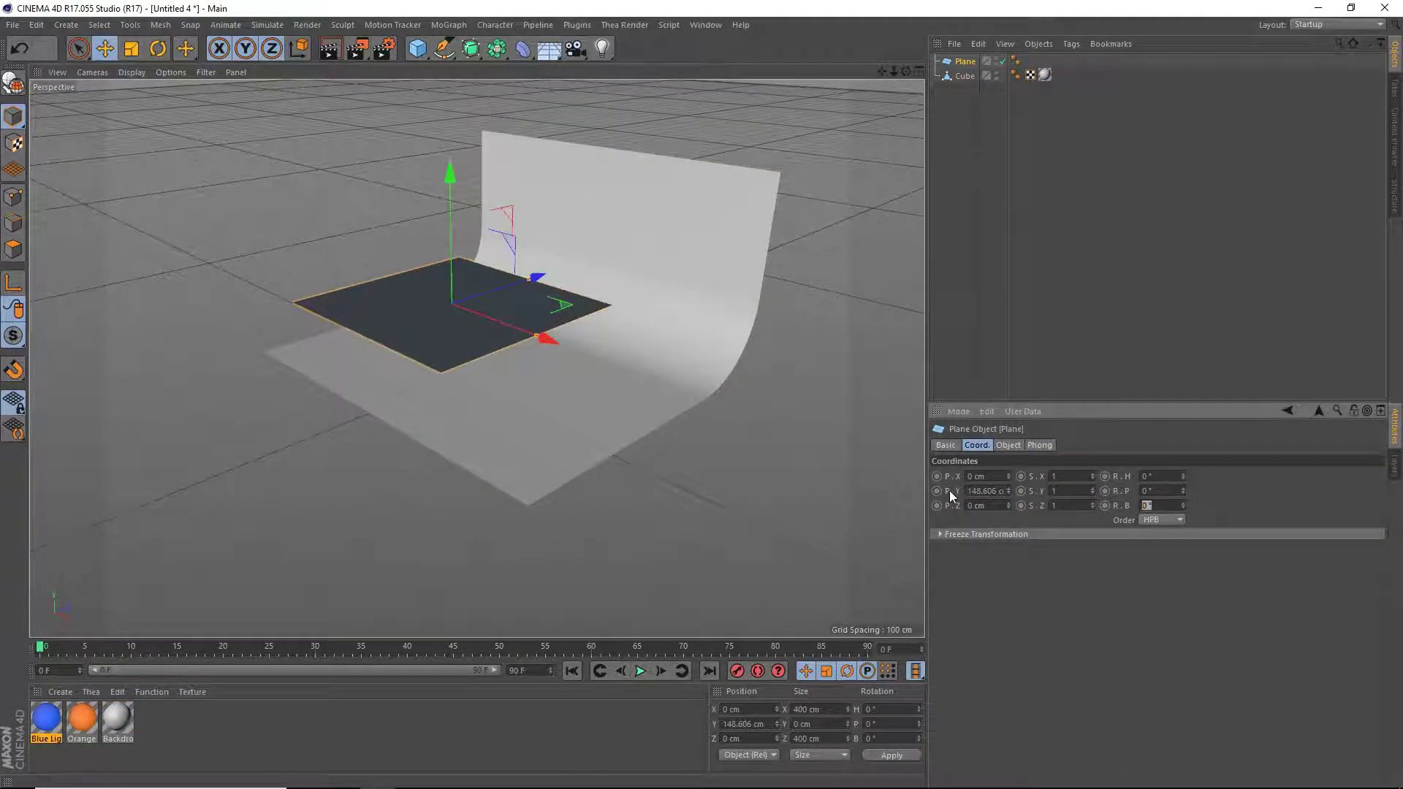
key(Return)
Move the upright plane to one side of the backdrop, at about X -398 cm, Y 194 cm and Z 173 cm.
drag(522, 326, 393, 255)
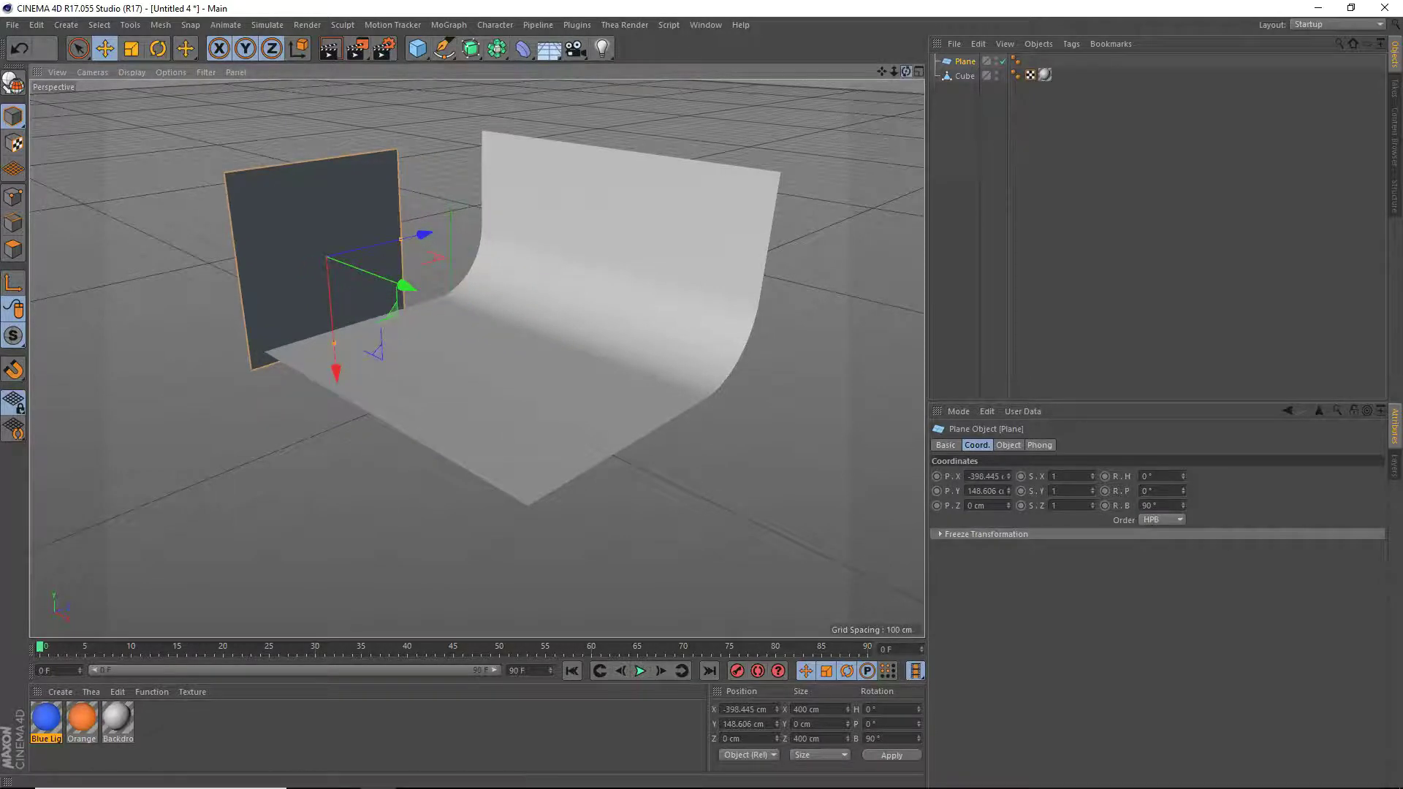
drag(905, 71, 893, 71)
drag(550, 246, 581, 249)
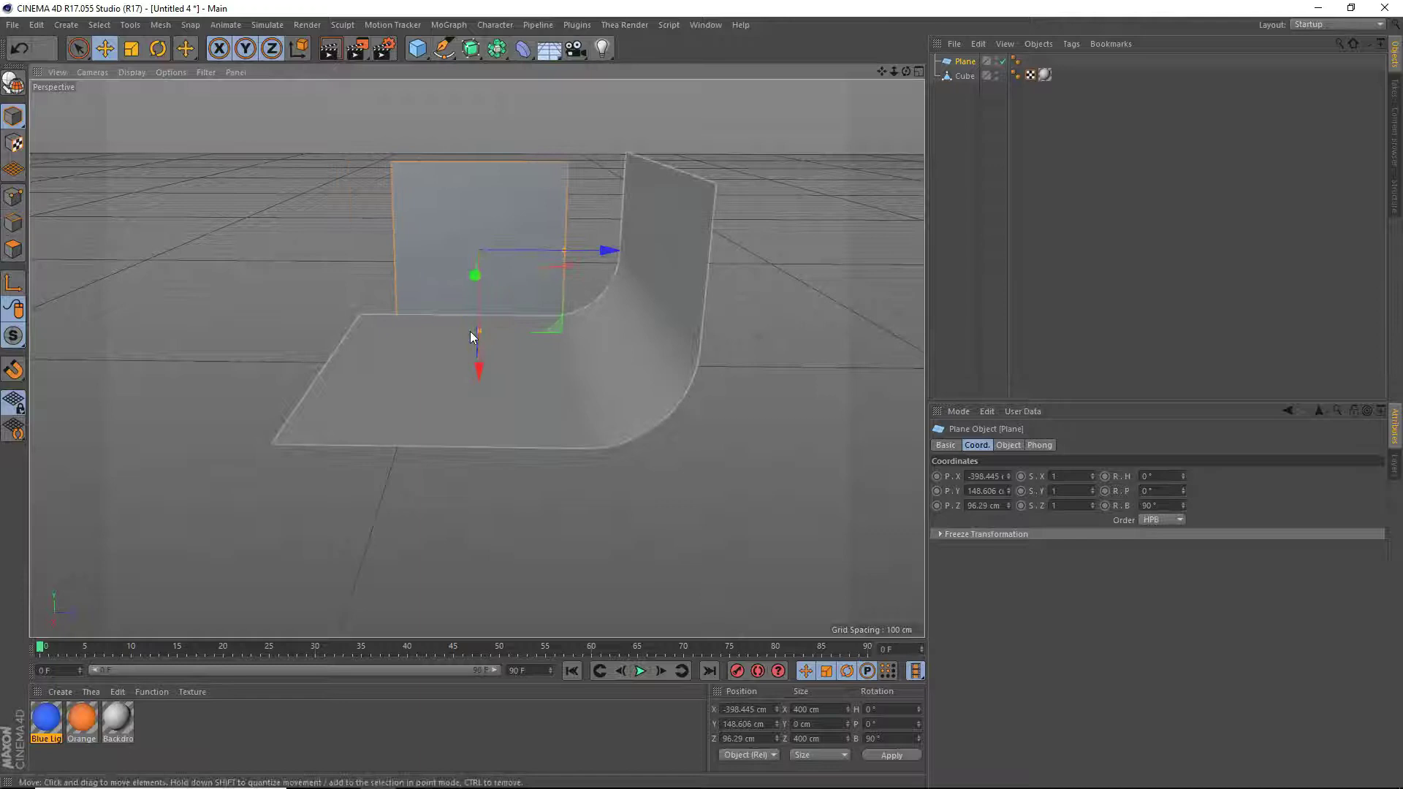
drag(479, 362, 481, 340)
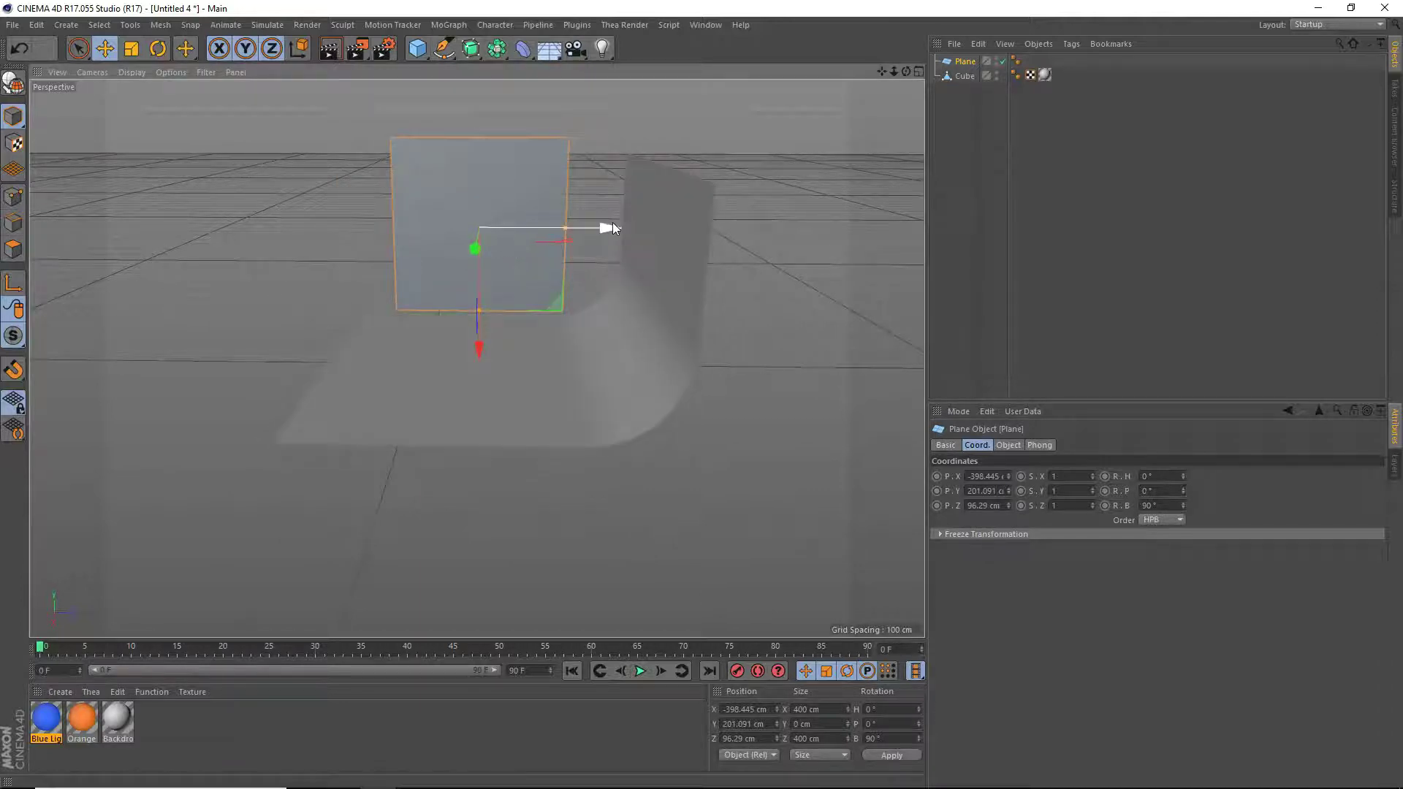
drag(612, 222, 644, 225)
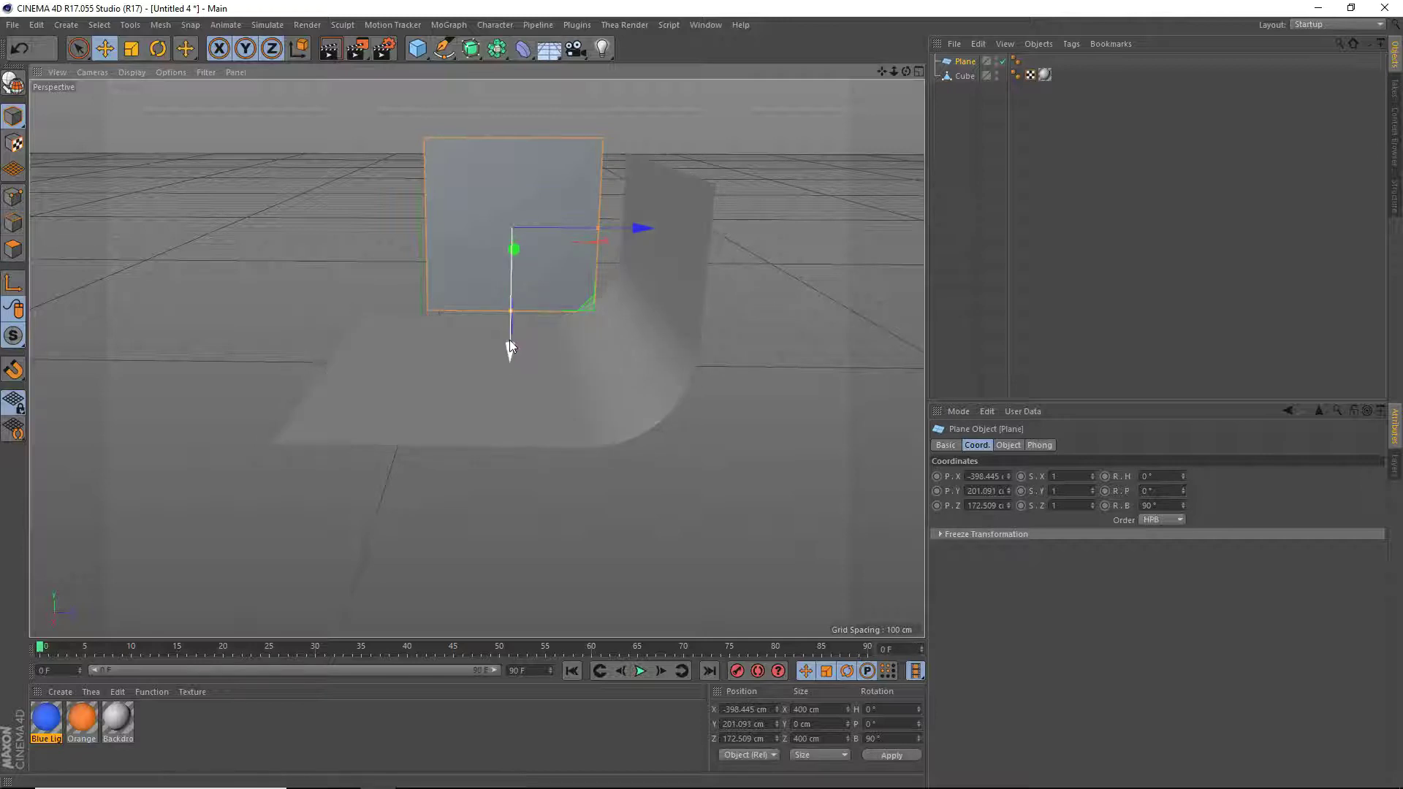
drag(510, 340, 509, 343)
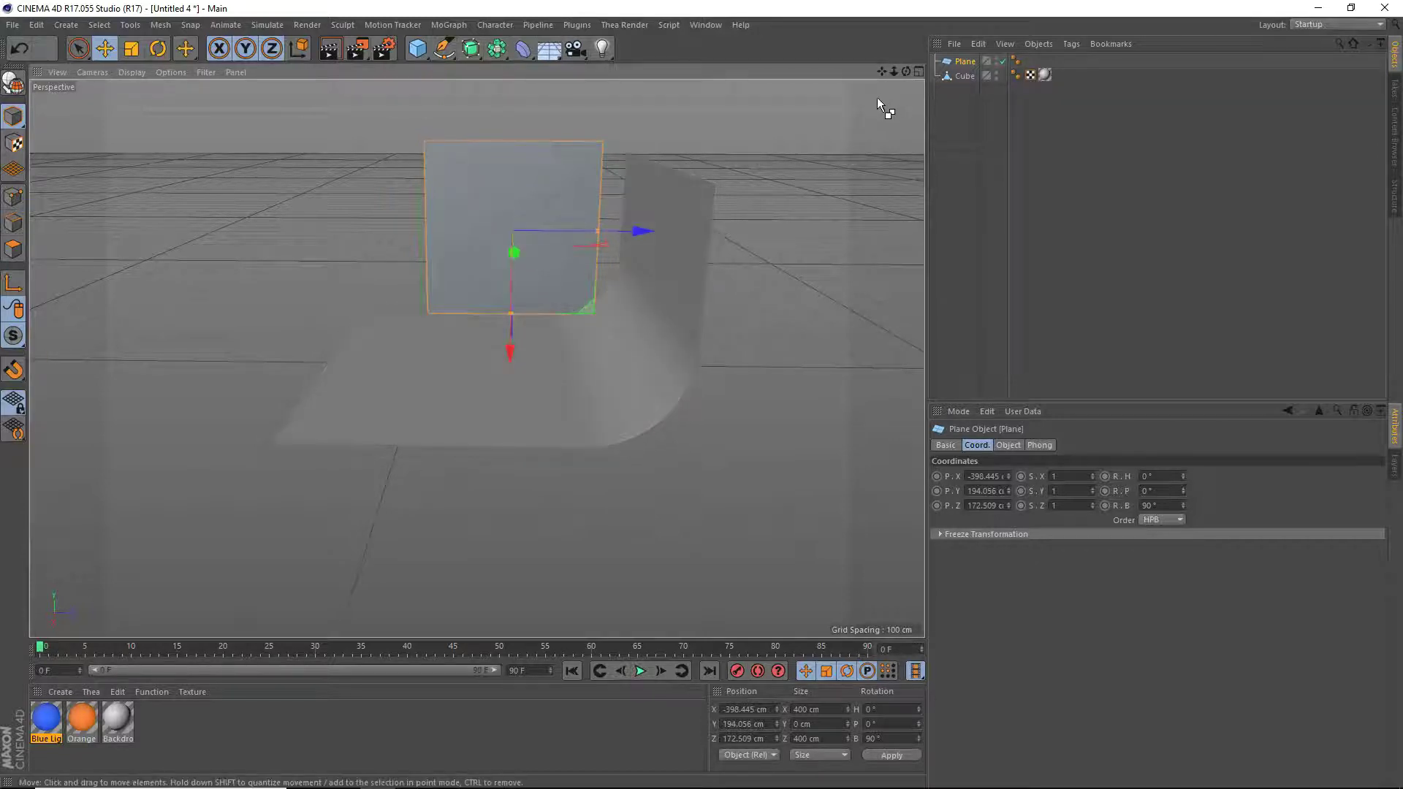
Duplicate the upright plane and move the copy to the backdrop's opposite side, at about X 376 cm.
key(ctrl+c)
key(ctrl+v)
drag(905, 71, 476, 358)
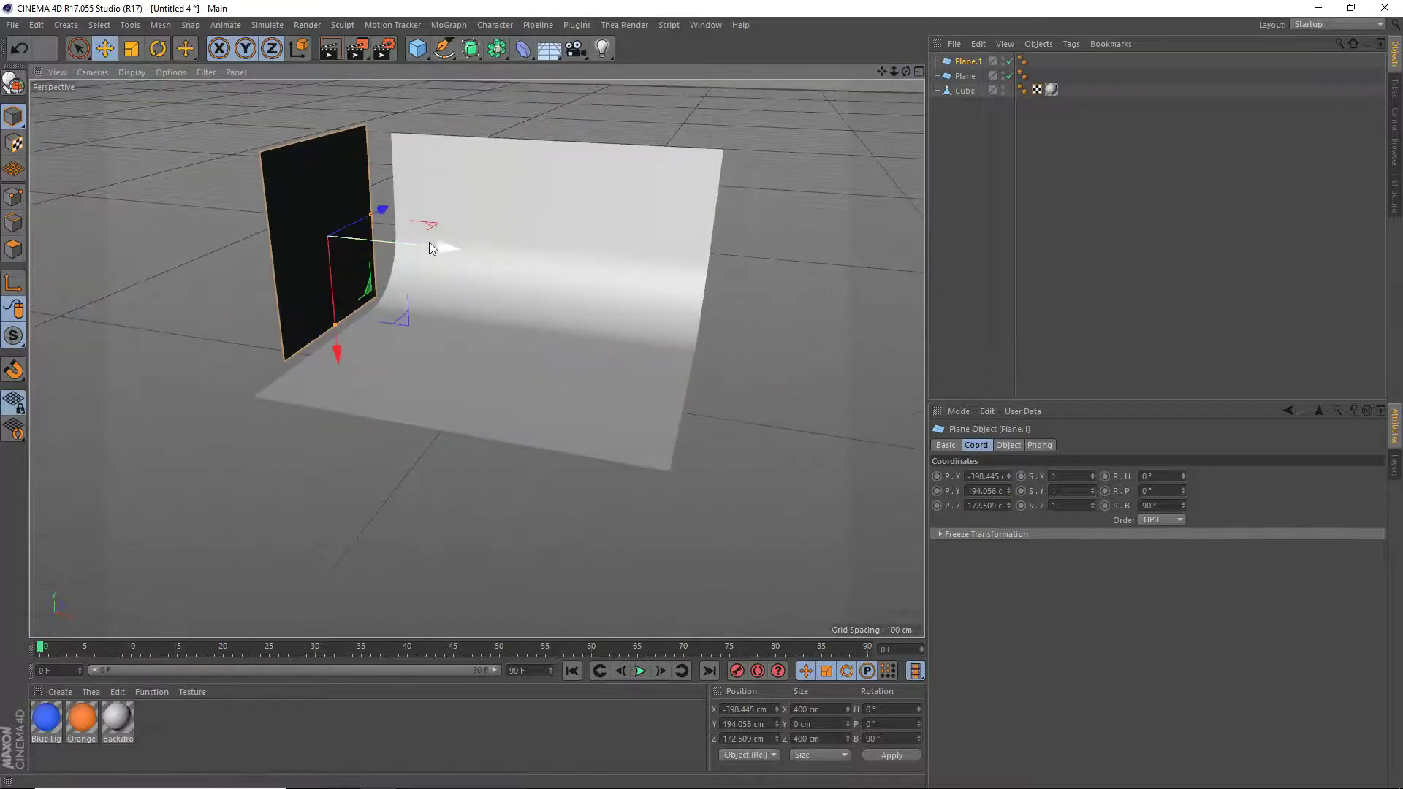
drag(430, 247, 827, 288)
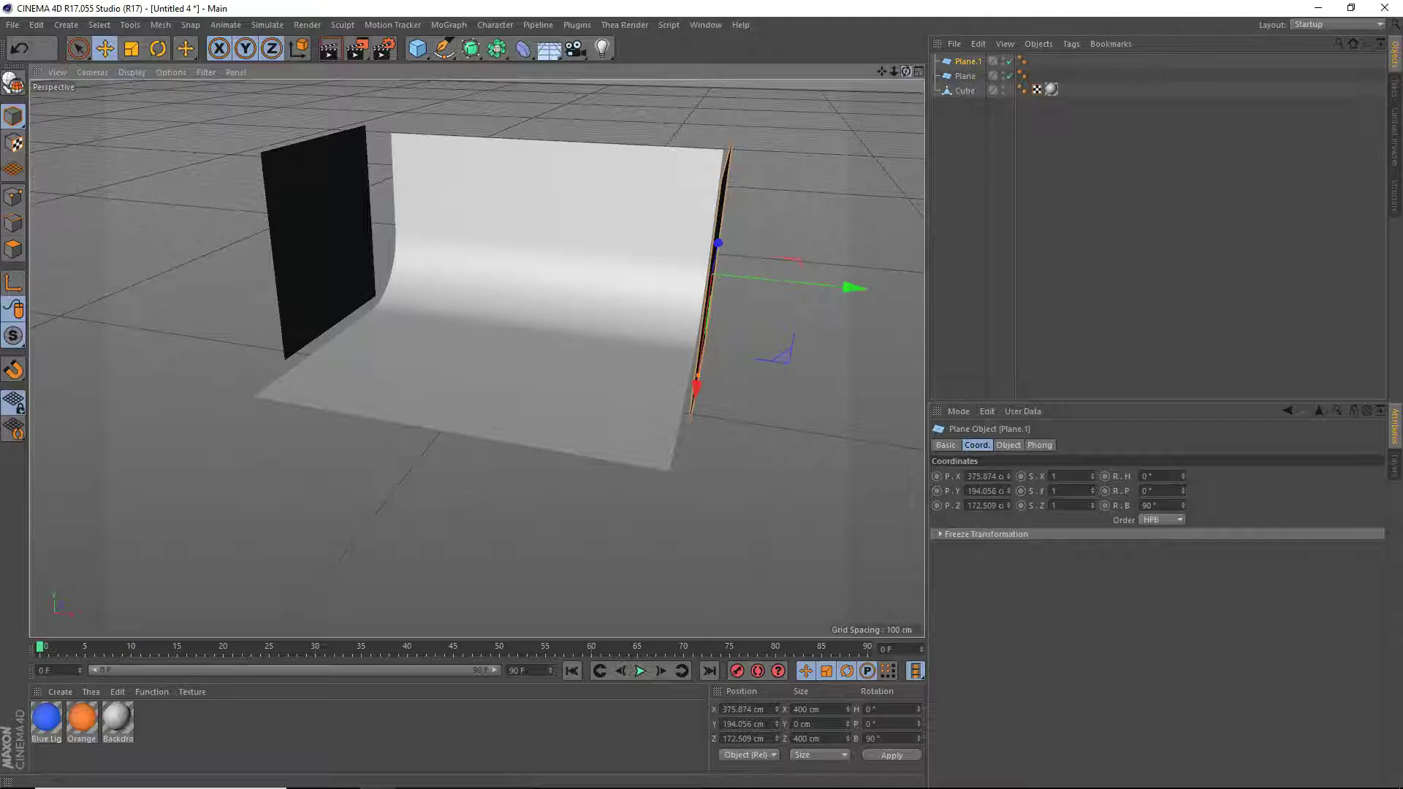
Move the original upright plane closer to the backdrop, to about X -378 cm.
drag(905, 71, 870, 87)
click(266, 289)
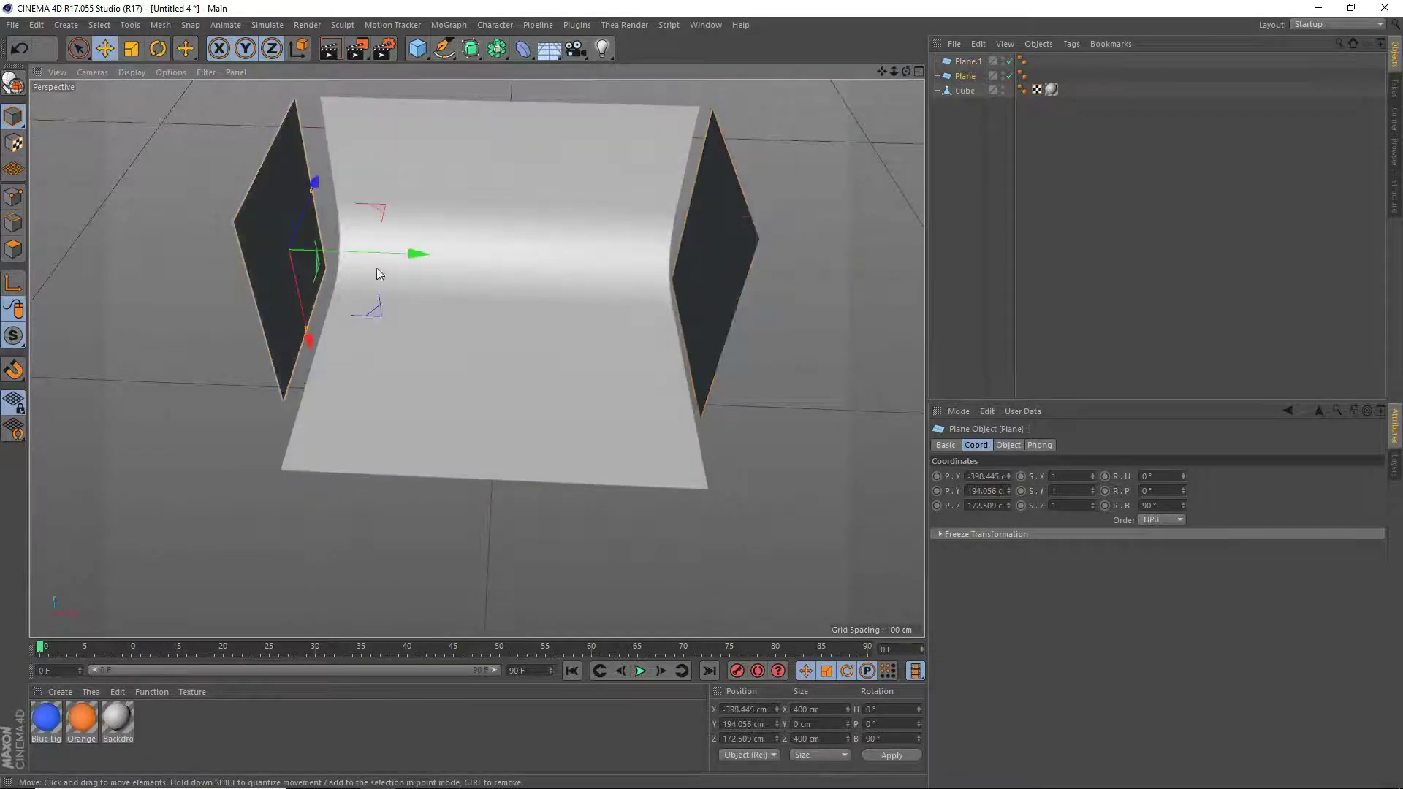
drag(387, 253, 402, 260)
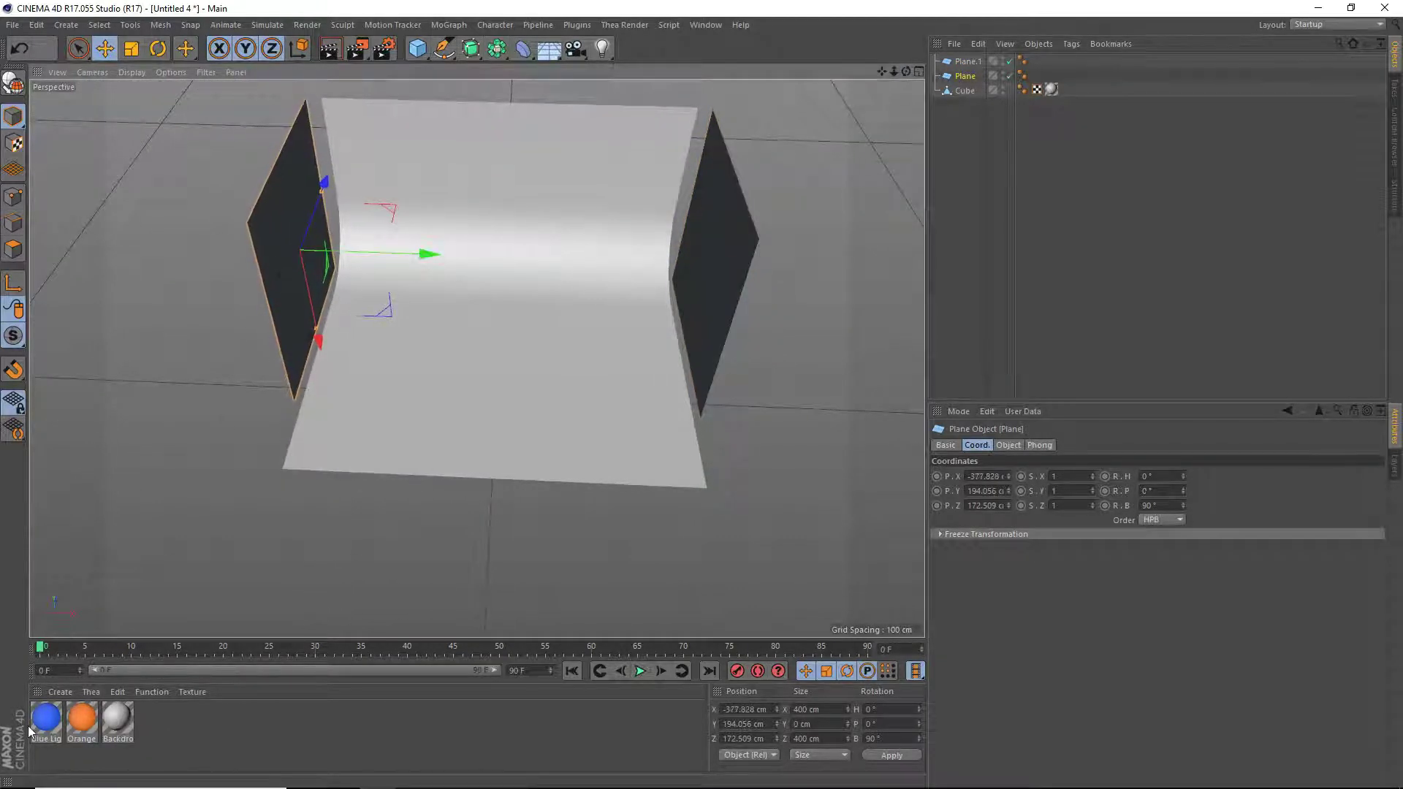
Apply the Blue Light material to the original side plane and Orange Light to its copy on the opposite side.
drag(46, 717, 285, 279)
drag(82, 720, 719, 241)
mouse_move(906, 71)
mouse_down()
mouse_move(840, 80)
mouse_move(870, 95)
mouse_move(789, 92)
mouse_move(847, 95)
mouse_move(888, 73)
mouse_up()
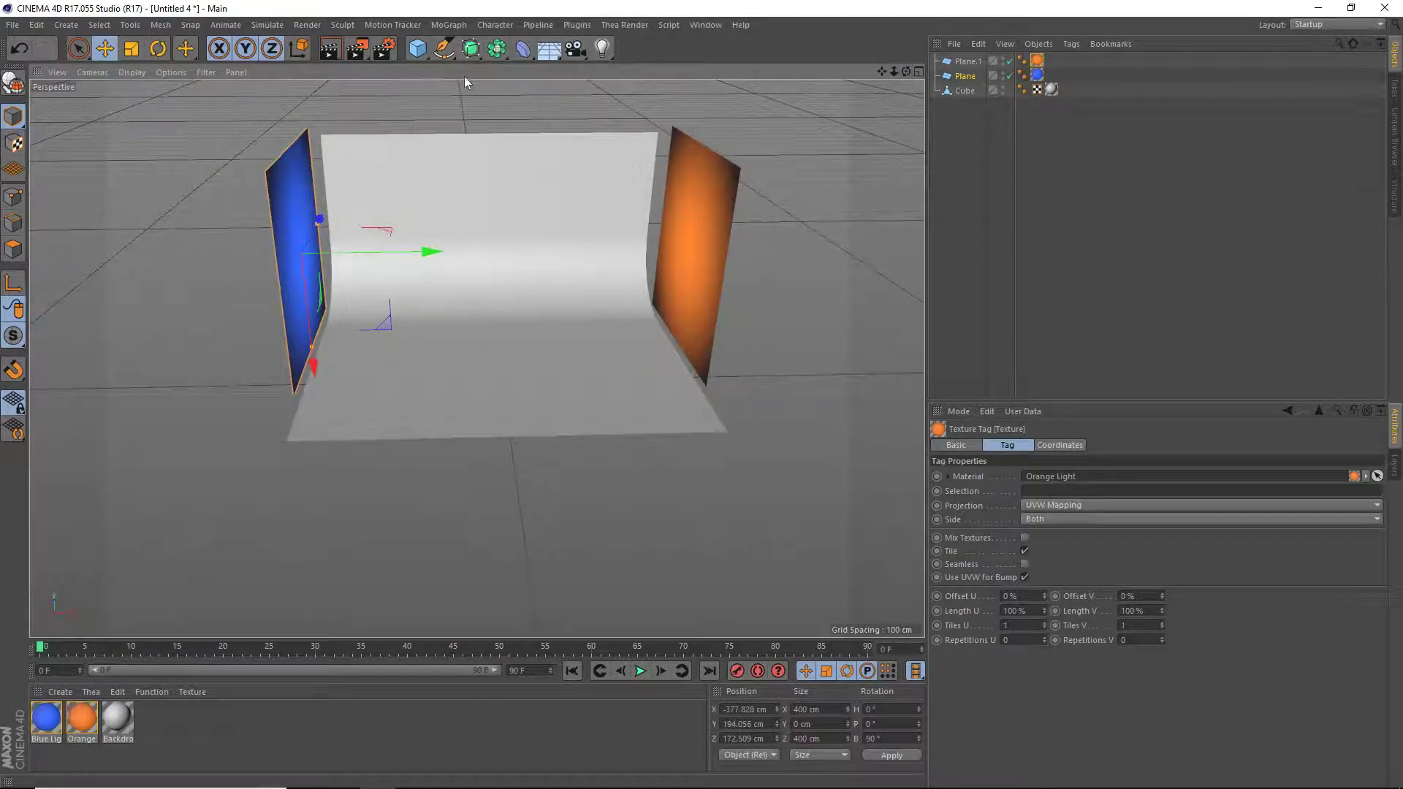
Add a third plane and position it above the backdrop at about Y 420 cm and Z 126 cm.
click(418, 48)
click(535, 96)
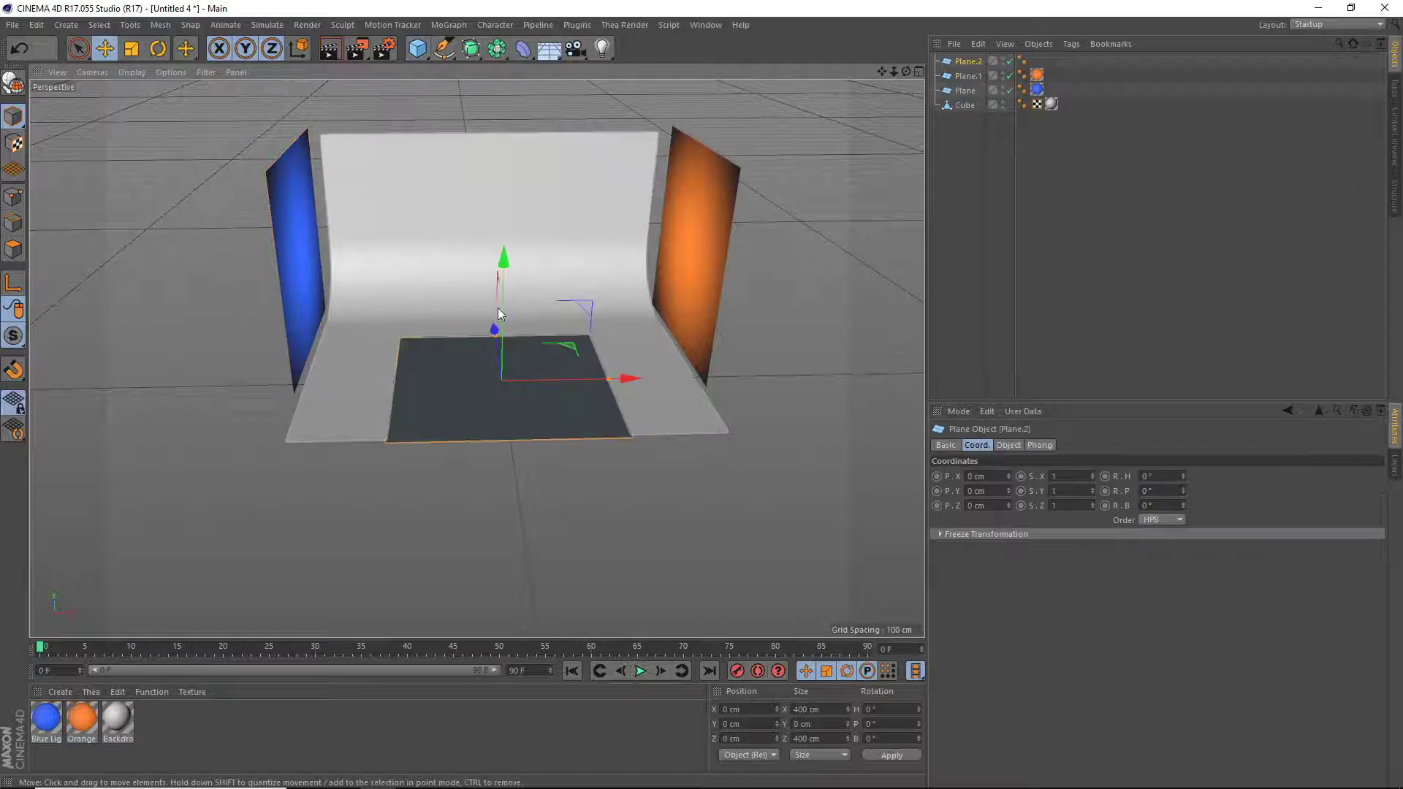
drag(501, 307, 505, 82)
drag(906, 71, 857, 89)
drag(486, 153, 407, 161)
Shift the overhead plane to about Z 159 cm and enlarge it to about 822 cm along X and 435 cm along Z.
drag(880, 73, 861, 133)
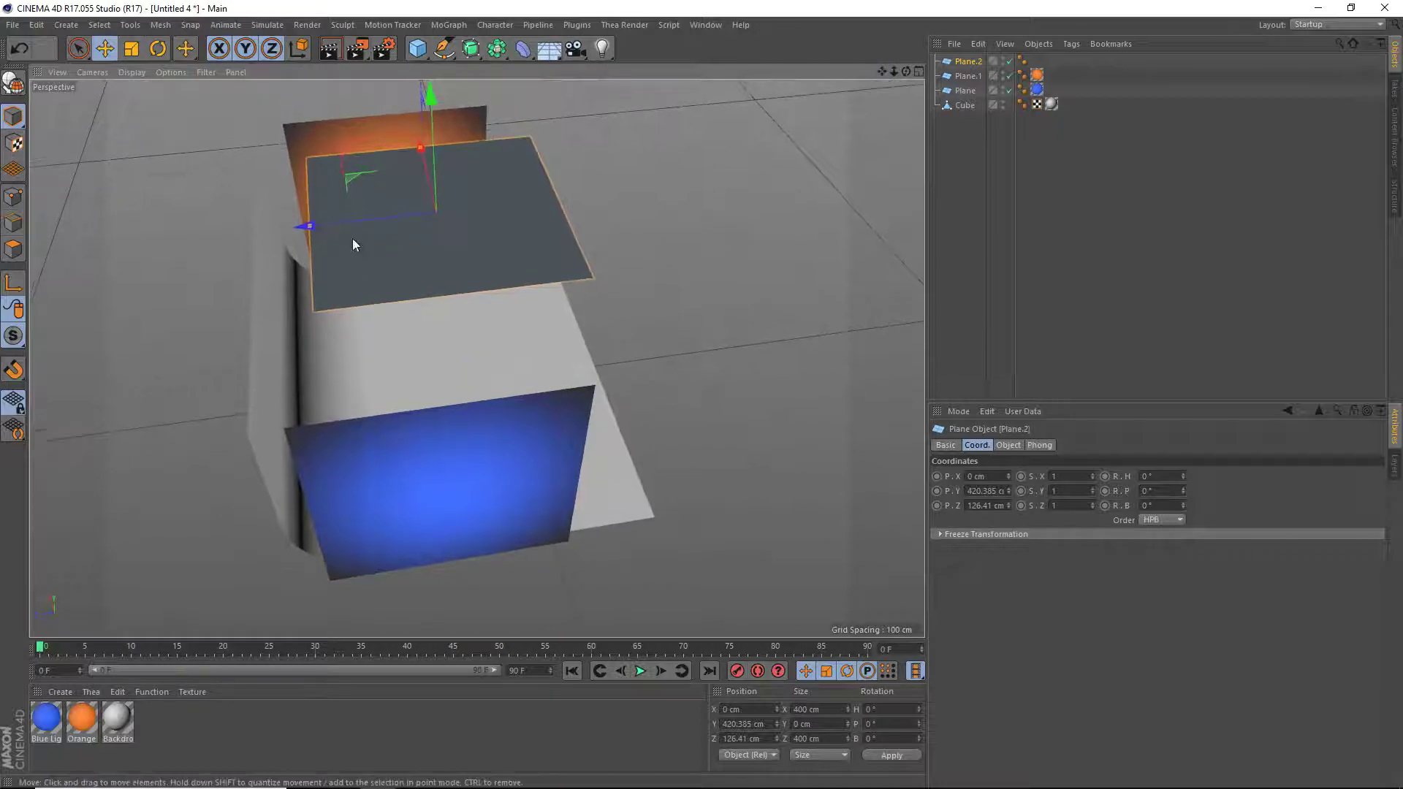
drag(350, 222, 332, 224)
drag(406, 149, 395, 99)
drag(321, 220, 273, 230)
drag(393, 101, 387, 87)
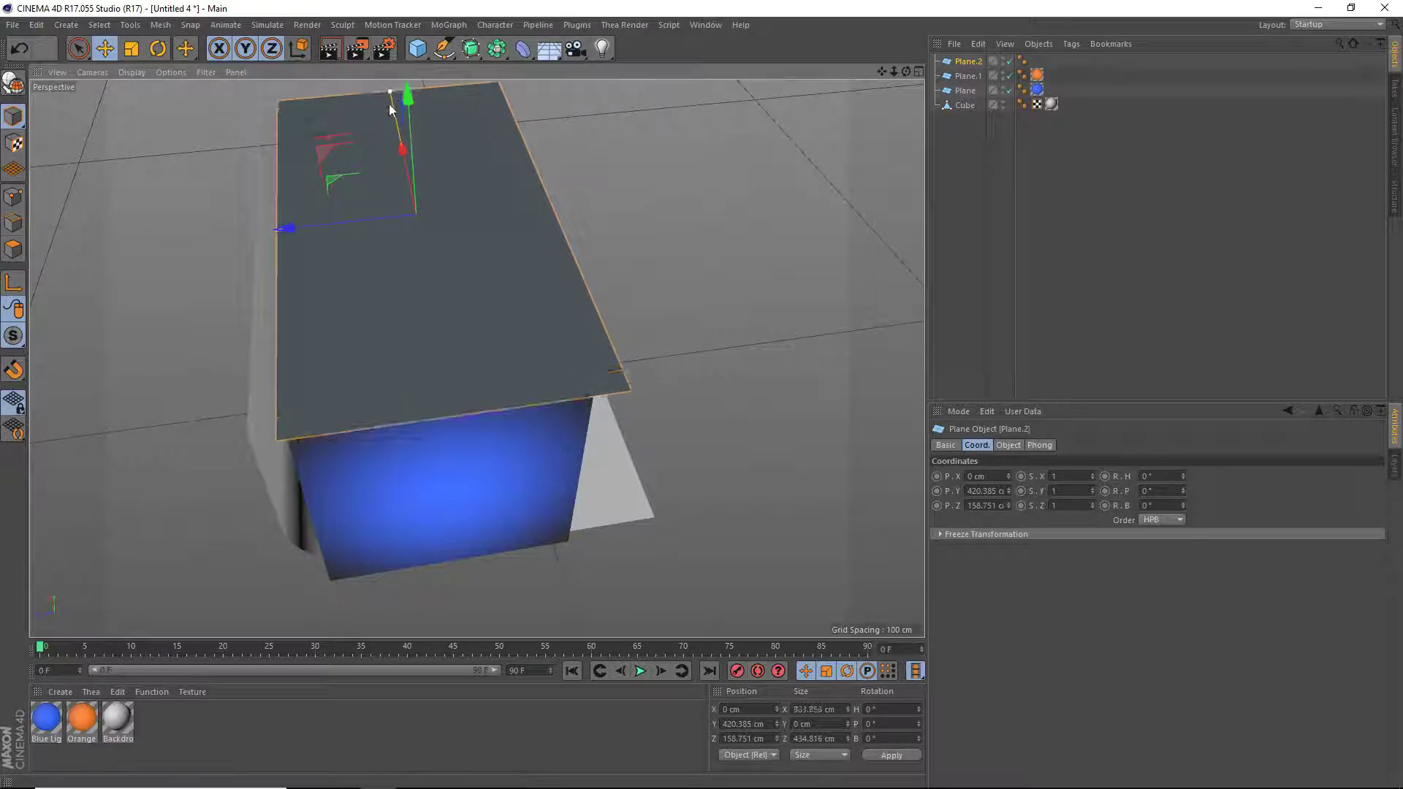
Shift the overhead plane to about Z 176 cm and resize it to about 760 cm along X.
drag(308, 228, 297, 230)
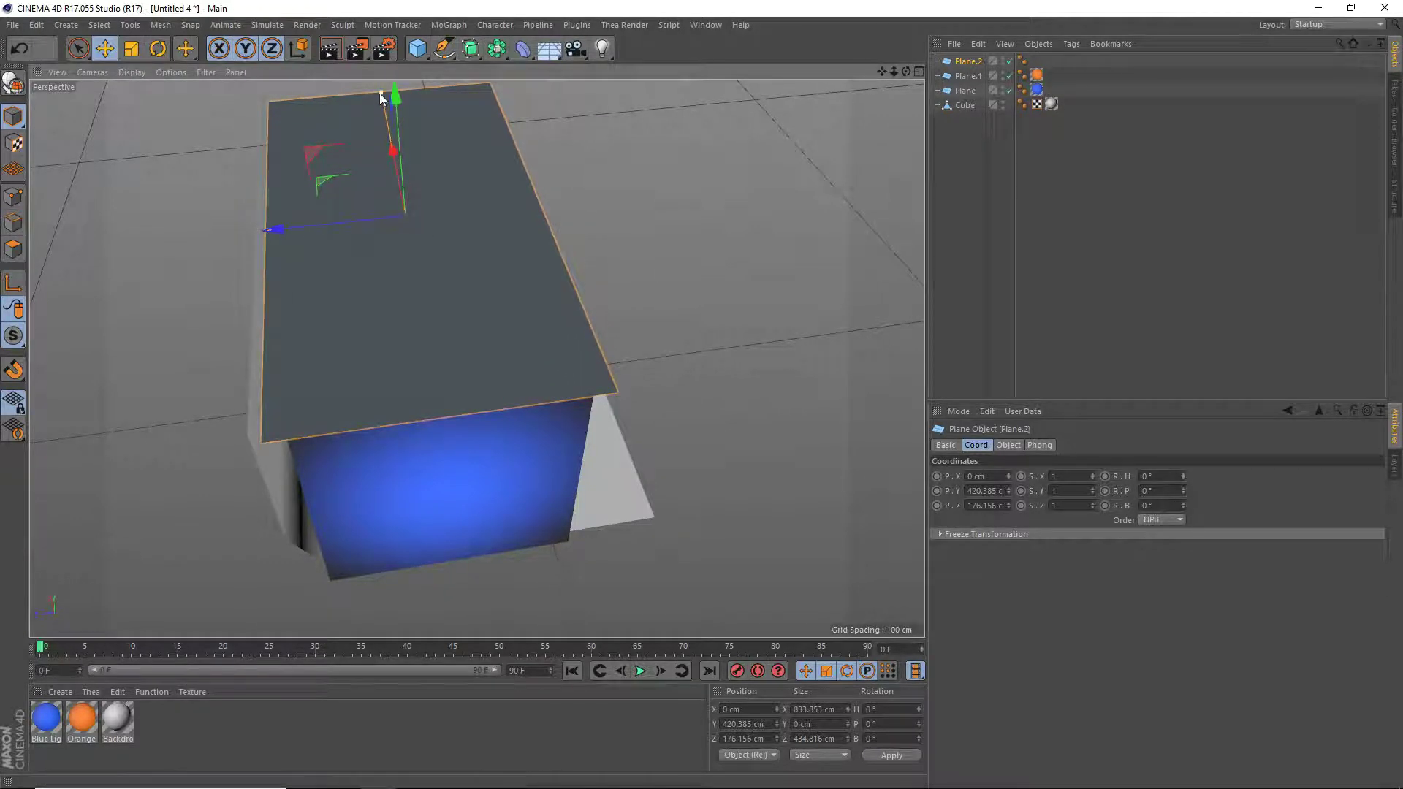
drag(393, 95, 379, 108)
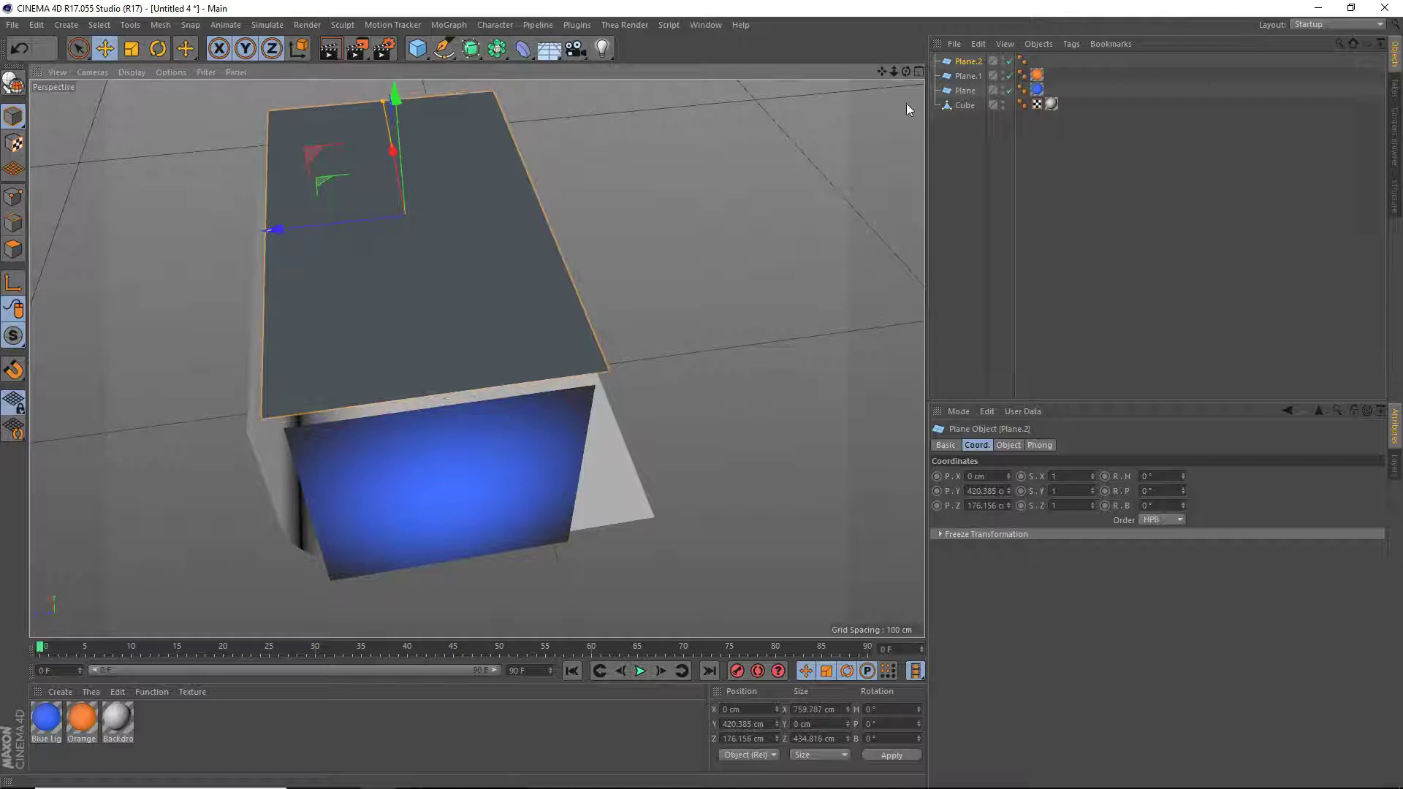
drag(905, 70, 709, 8)
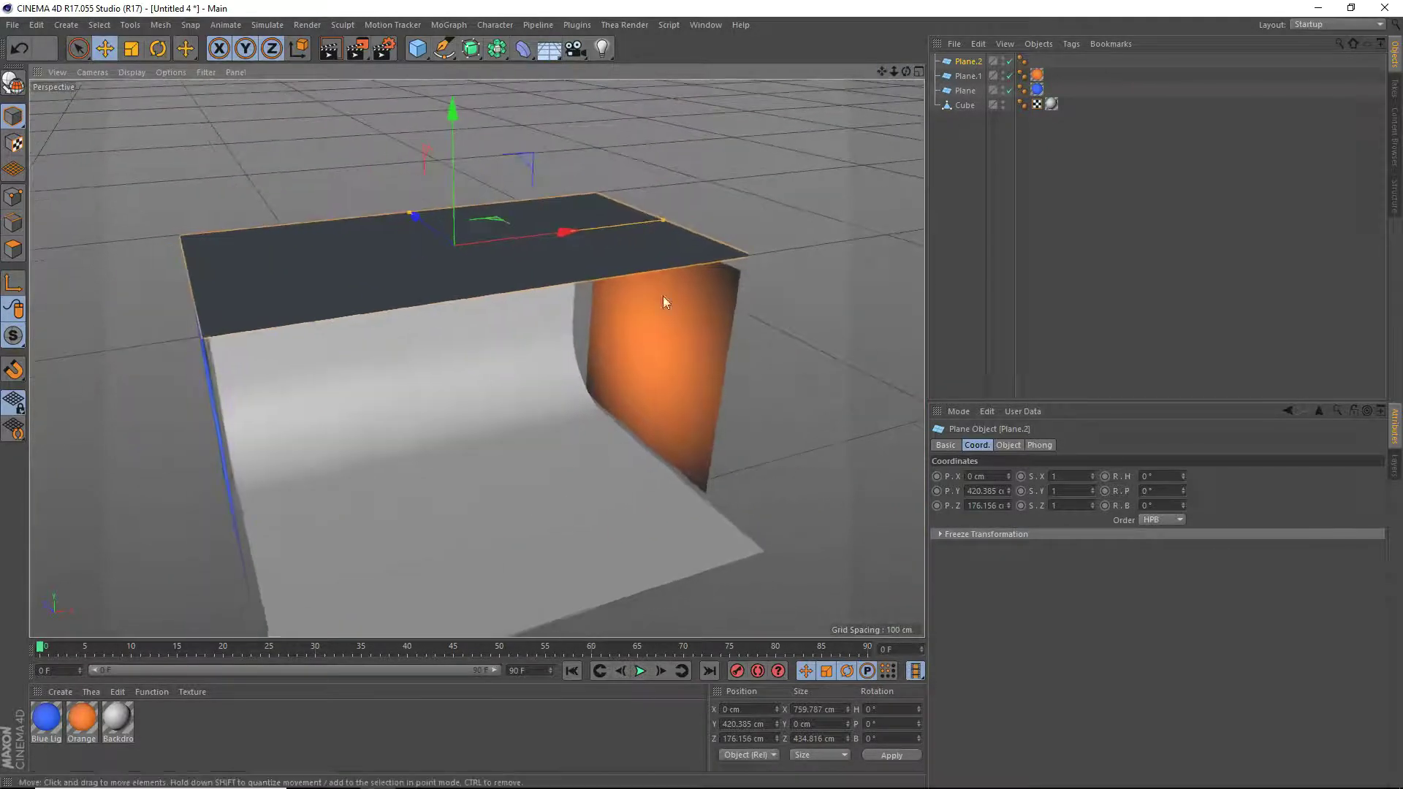
Create a new material and name it Top Light.
double_click(165, 726)
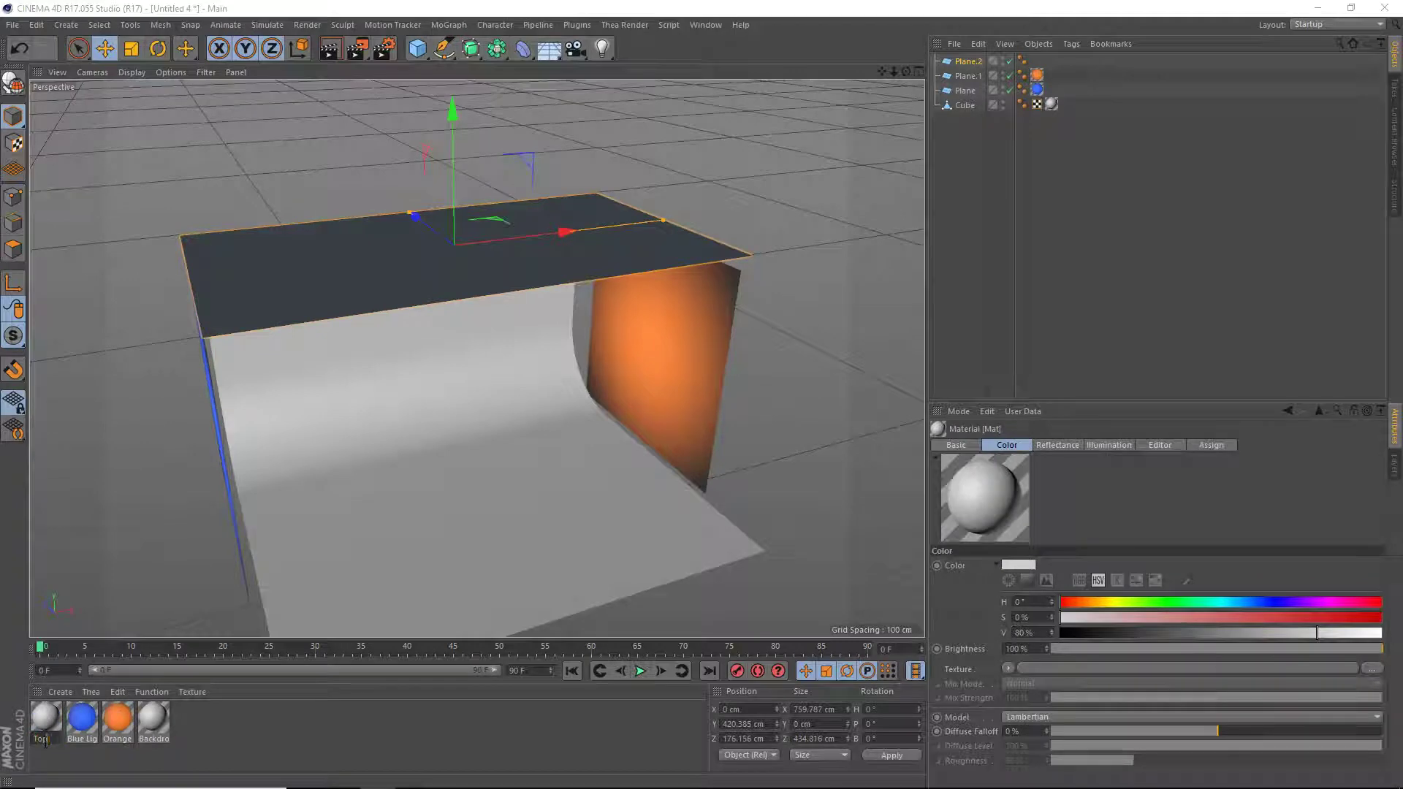
text(Light)
key(Return)
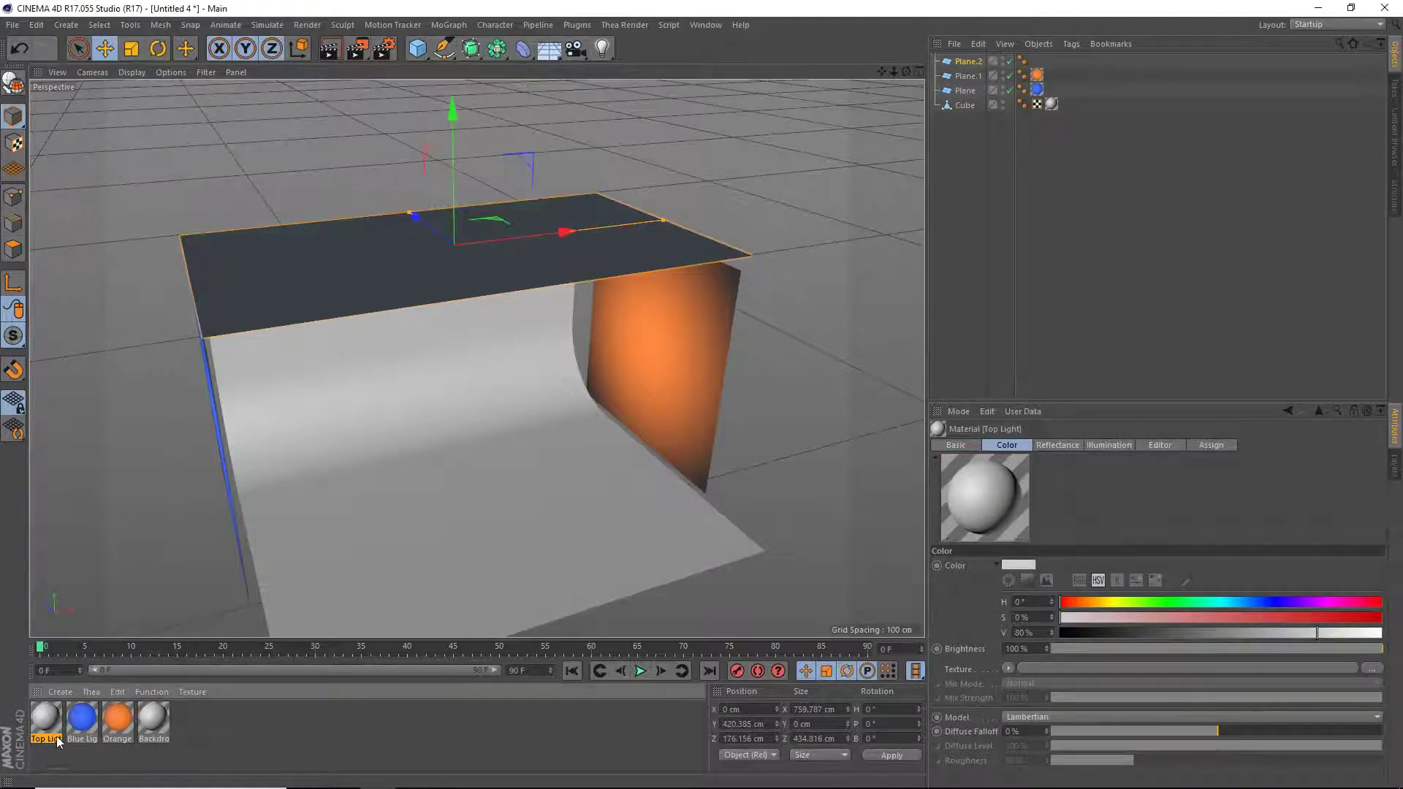
Enable Luminance and disable Color in the Top Light material, and apply it to the overhead plane.
double_click(56, 733)
click(291, 306)
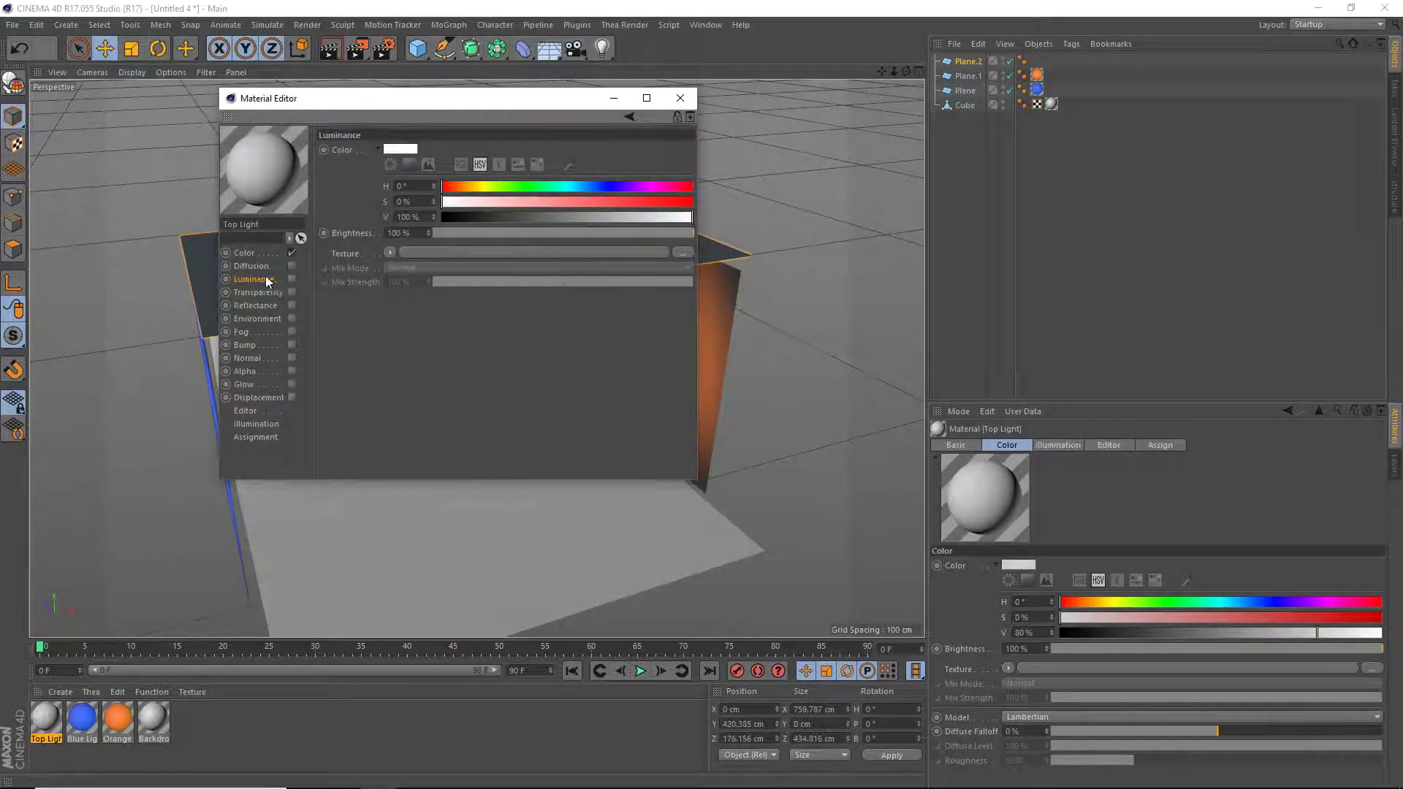
click(292, 279)
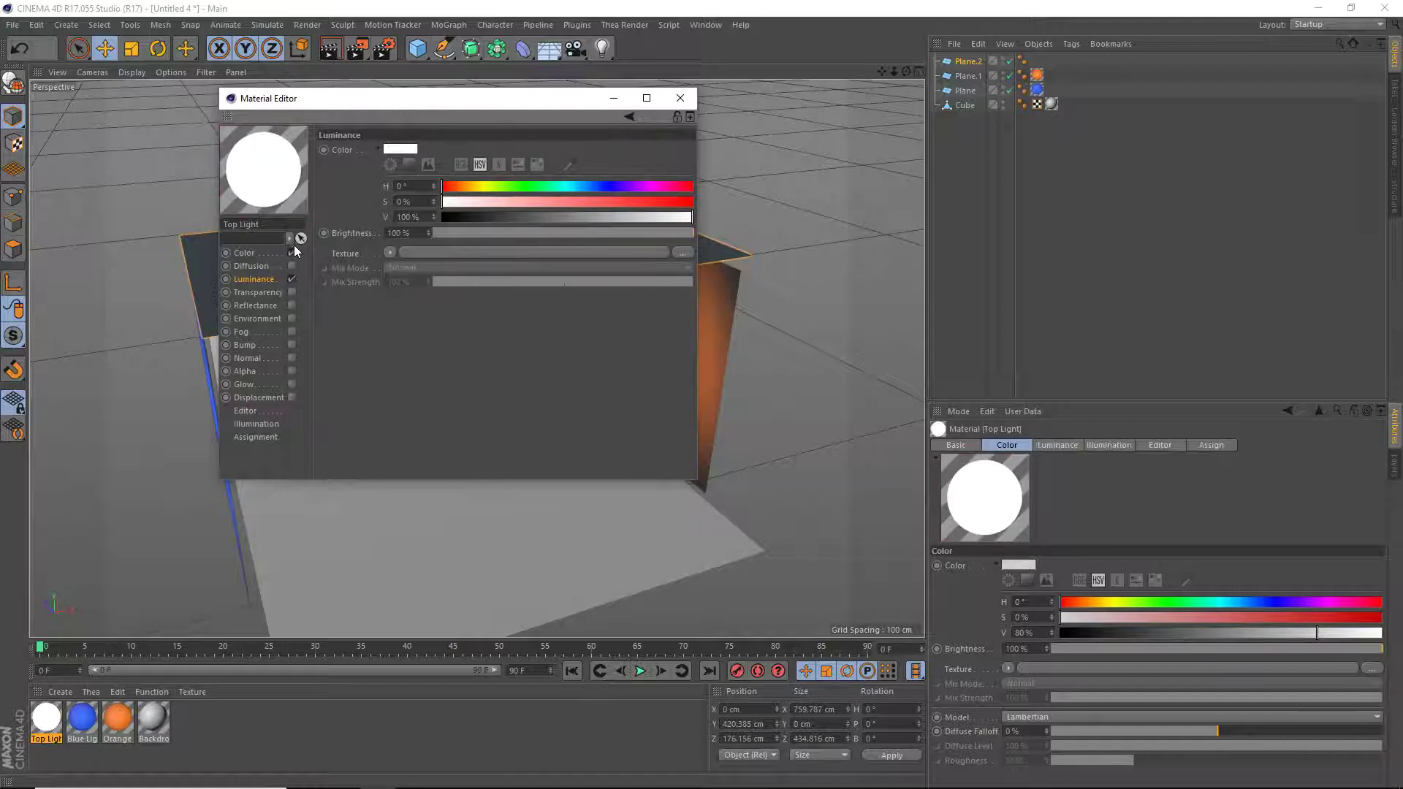
click(292, 253)
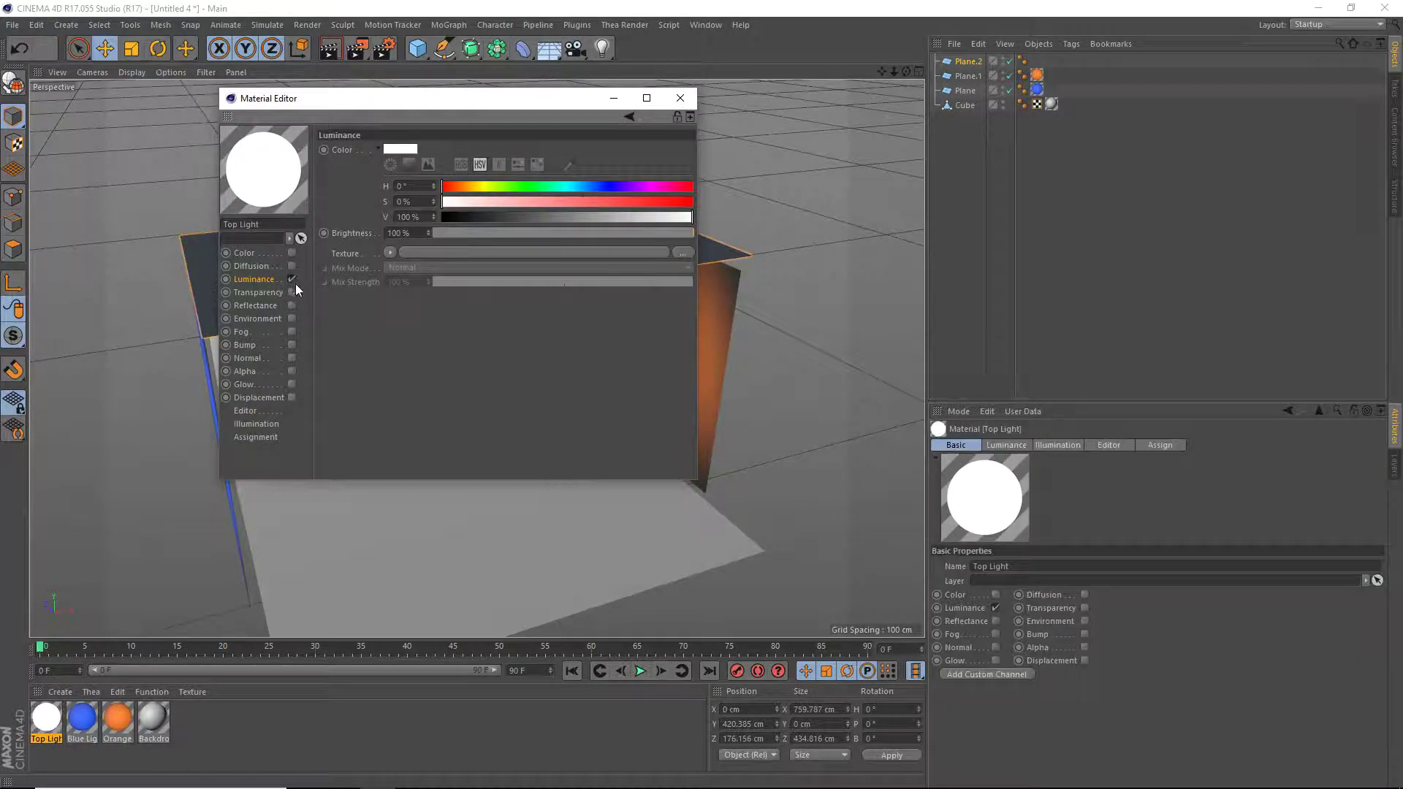
click(261, 429)
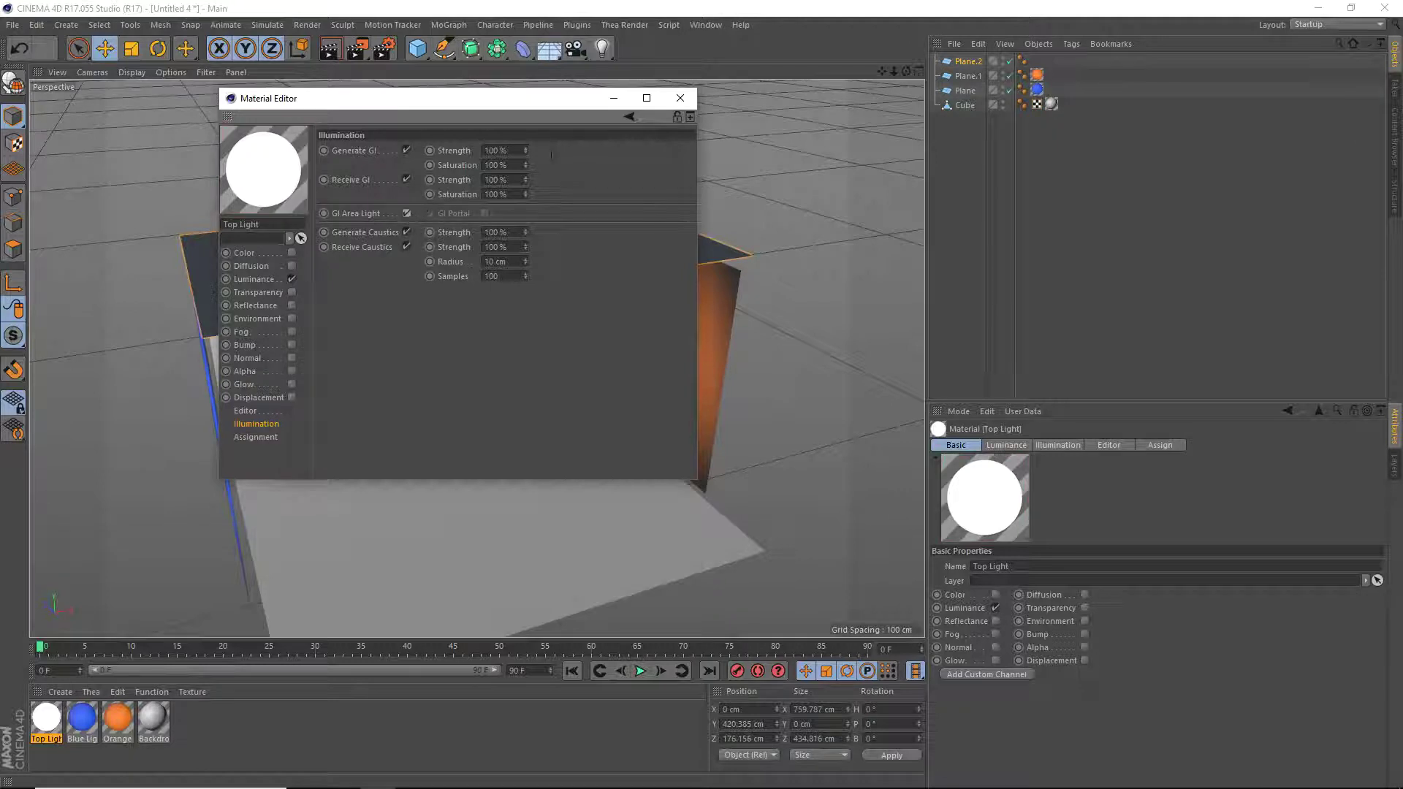
click(680, 98)
drag(46, 717, 520, 235)
drag(905, 72, 906, 14)
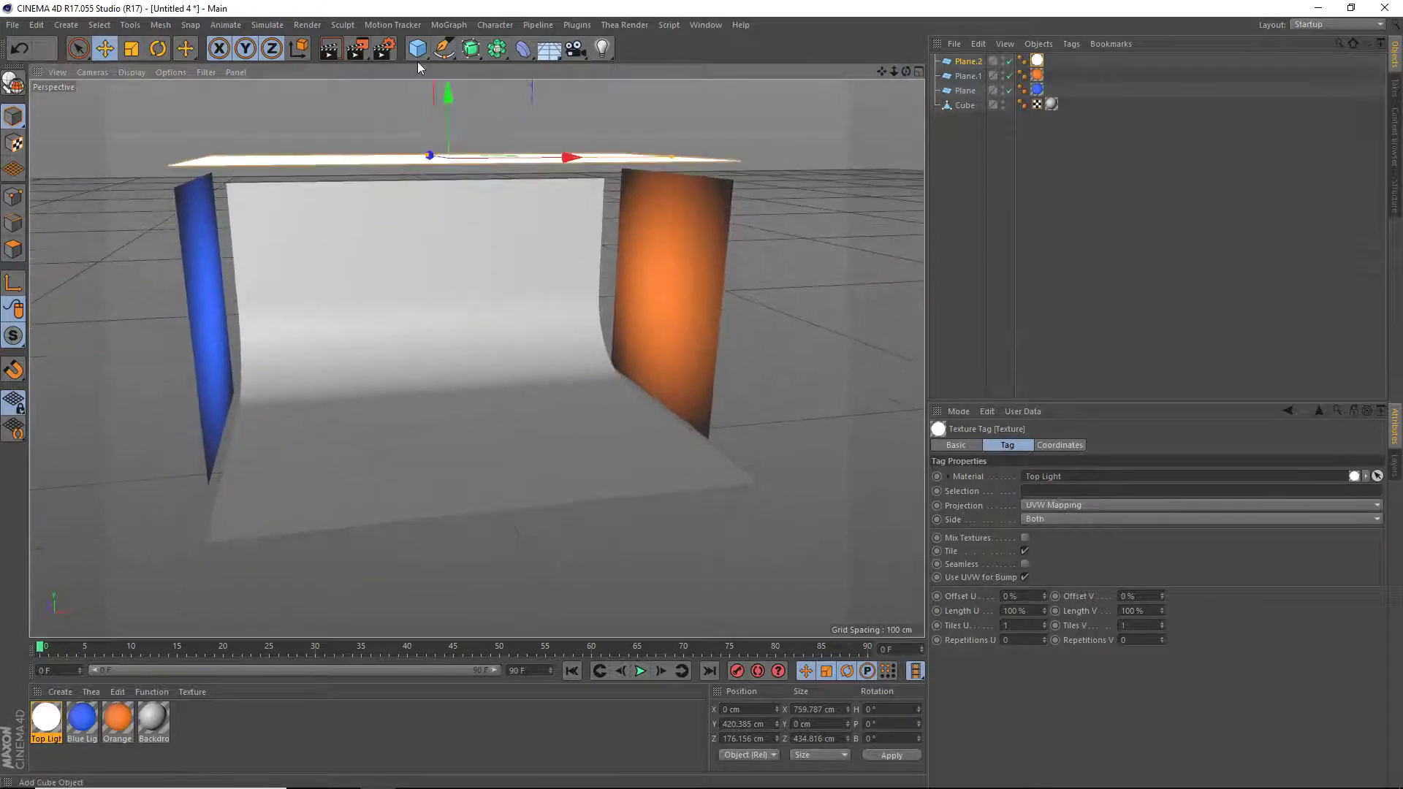
Add a sphere, shrink it to about 83 cm across and raise it to about Y 62 cm.
click(417, 51)
click(700, 96)
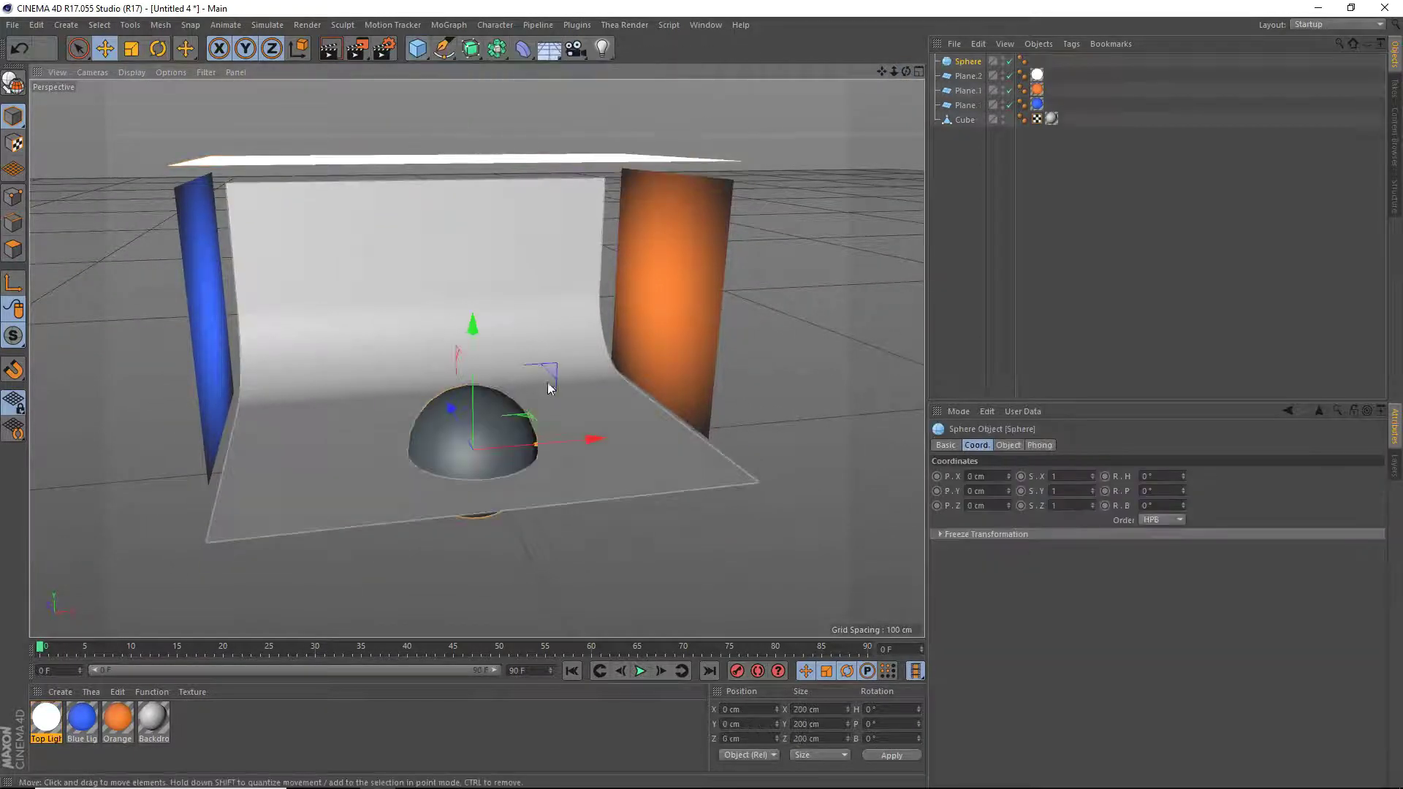
drag(547, 369, 484, 297)
drag(524, 380, 501, 398)
scroll(458, 375, up, 3)
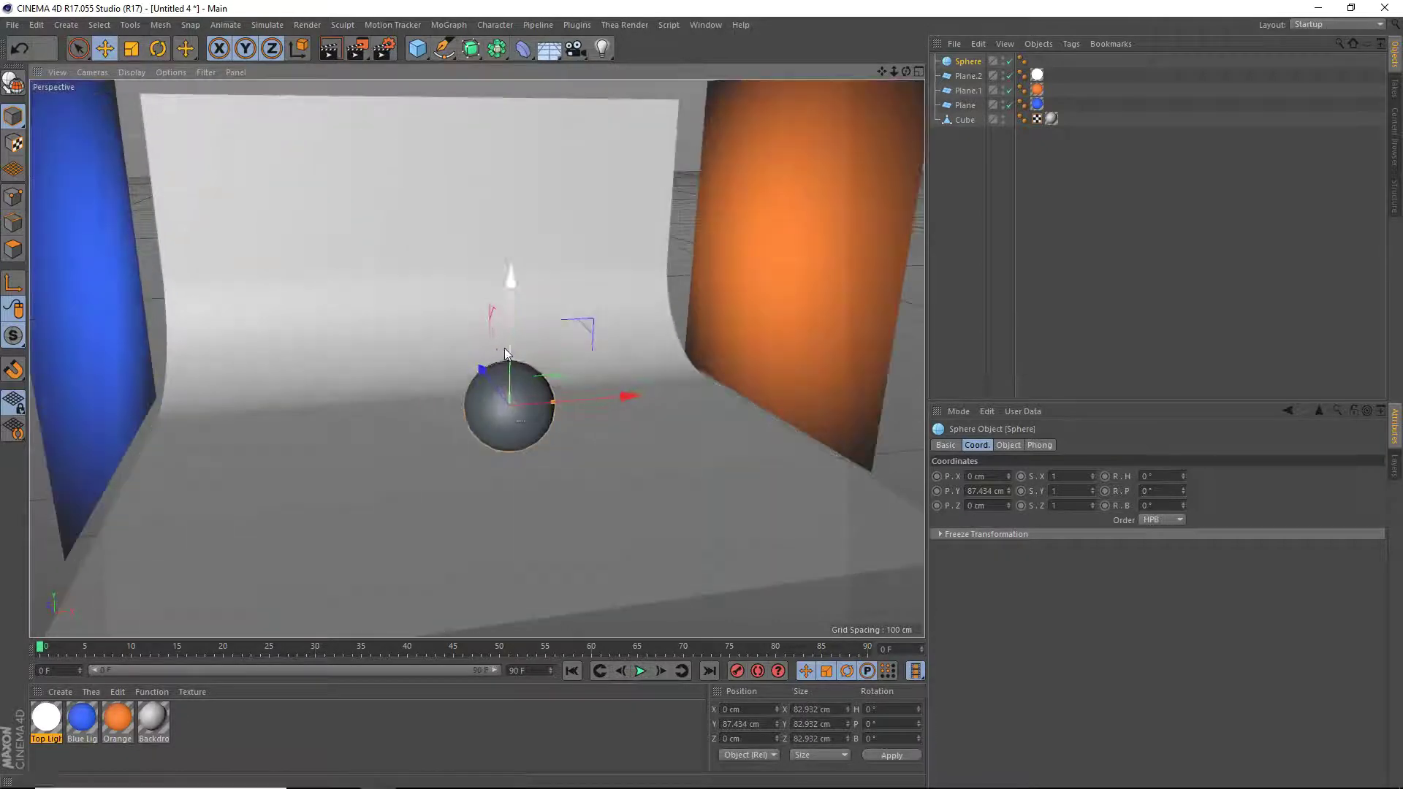
drag(507, 348, 507, 376)
drag(905, 72, 905, 29)
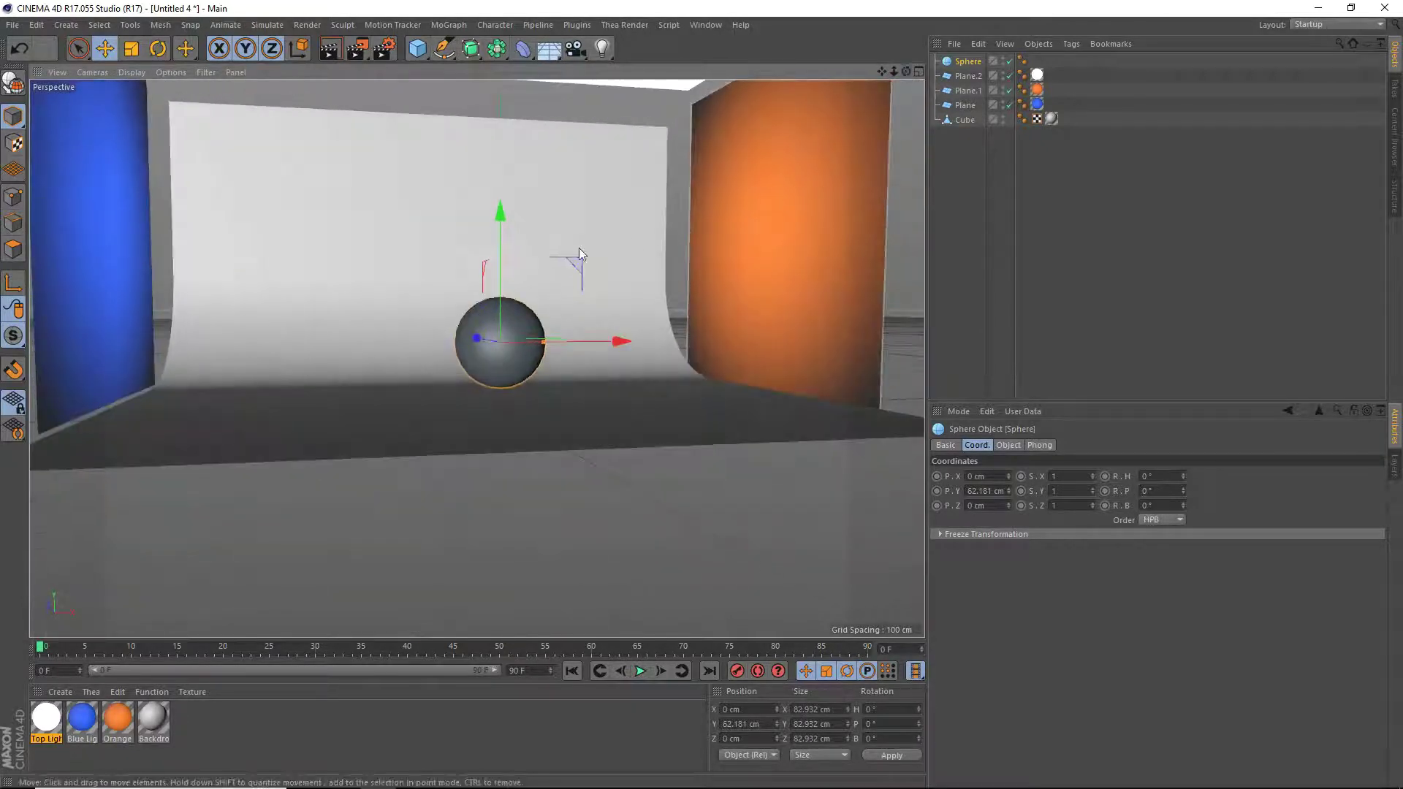
Lower the sphere to about Y 46 cm and push it back towards the backdrop to about Z 141 cm.
drag(500, 269, 499, 289)
drag(475, 357, 458, 342)
drag(906, 71, 757, 231)
drag(577, 332, 591, 333)
key(ctrl+z)
Reduce the sphere to about 62 cm across while viewing it from the front against the backdrop.
drag(906, 73, 1052, 99)
drag(882, 72, 1046, 79)
drag(894, 72, 1008, 60)
scroll(564, 253, up, 3)
scroll(318, 313, up, 2)
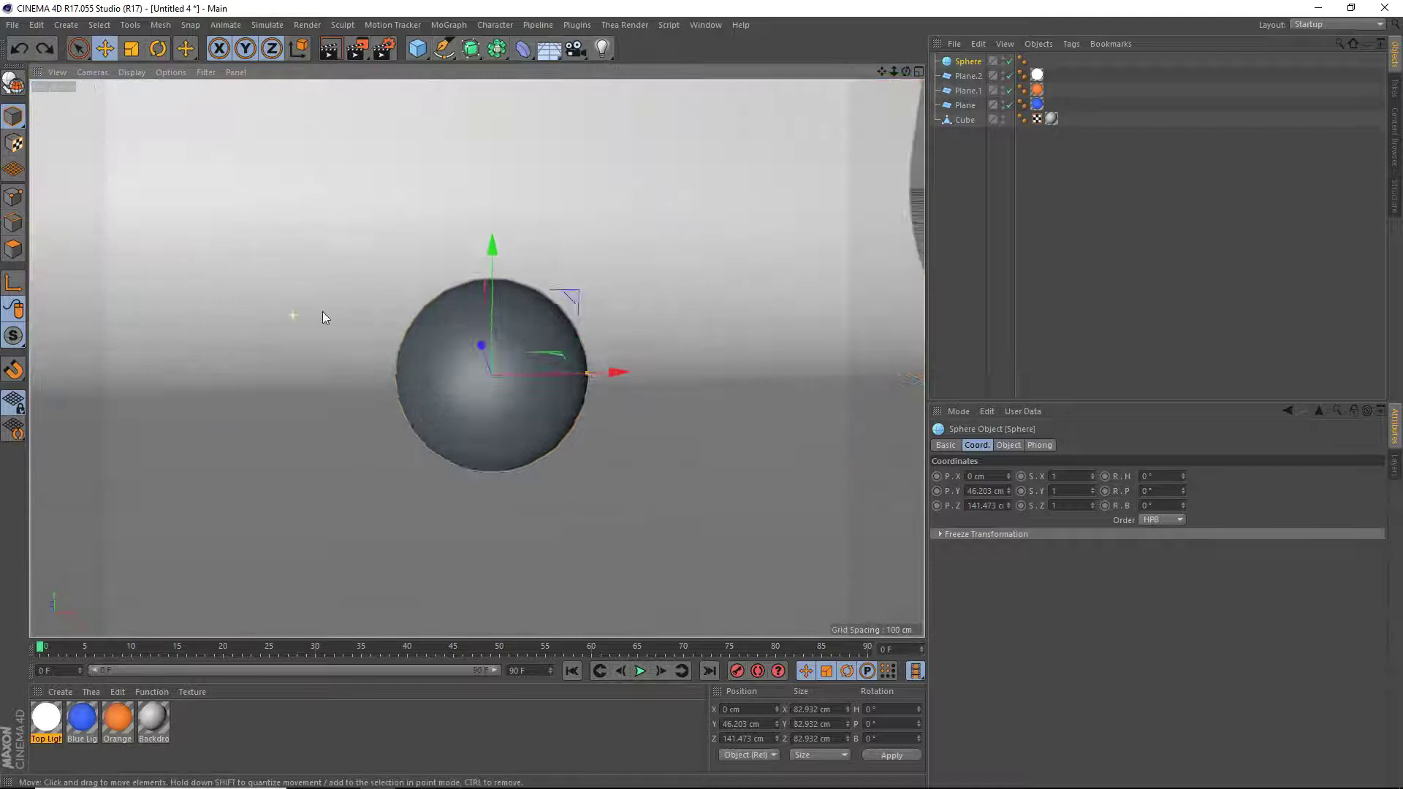
drag(906, 71, 891, 68)
scroll(516, 387, up, 1)
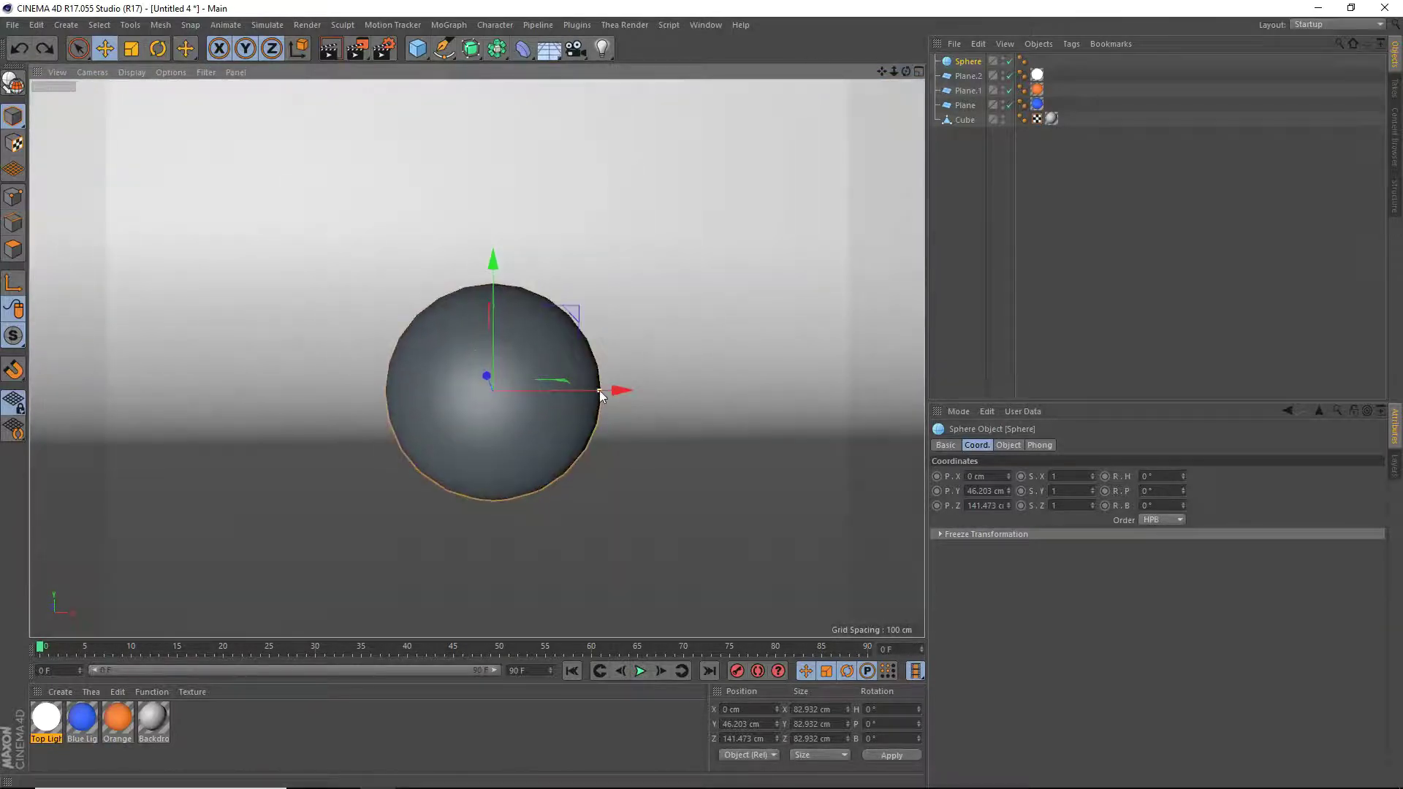
scroll(595, 392, down, 3)
Frame the sphere close-up in the middle of the view and add a camera from that viewpoint.
drag(882, 72, 874, 56)
scroll(485, 336, up, 2)
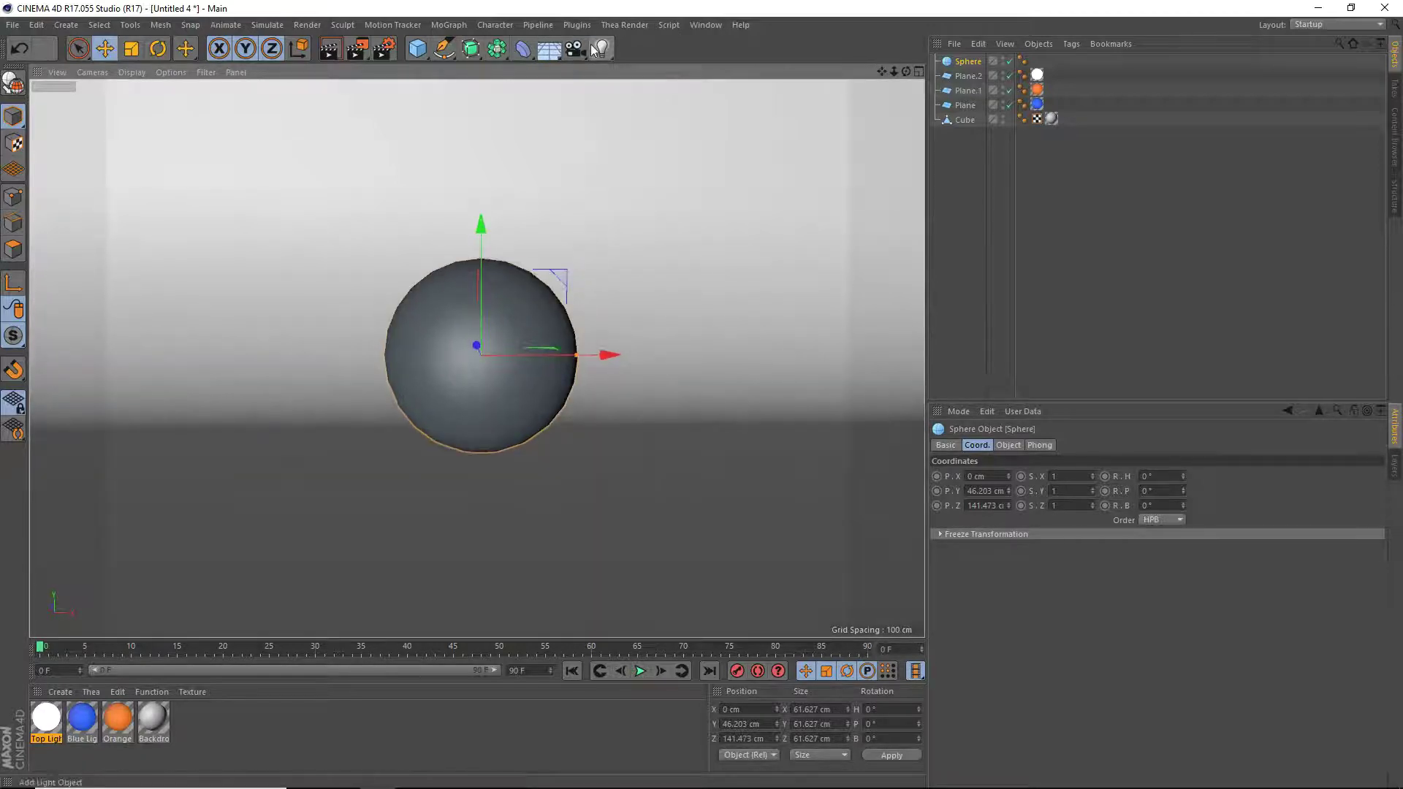
click(566, 53)
Set the sphere's segments to 128.
click(467, 353)
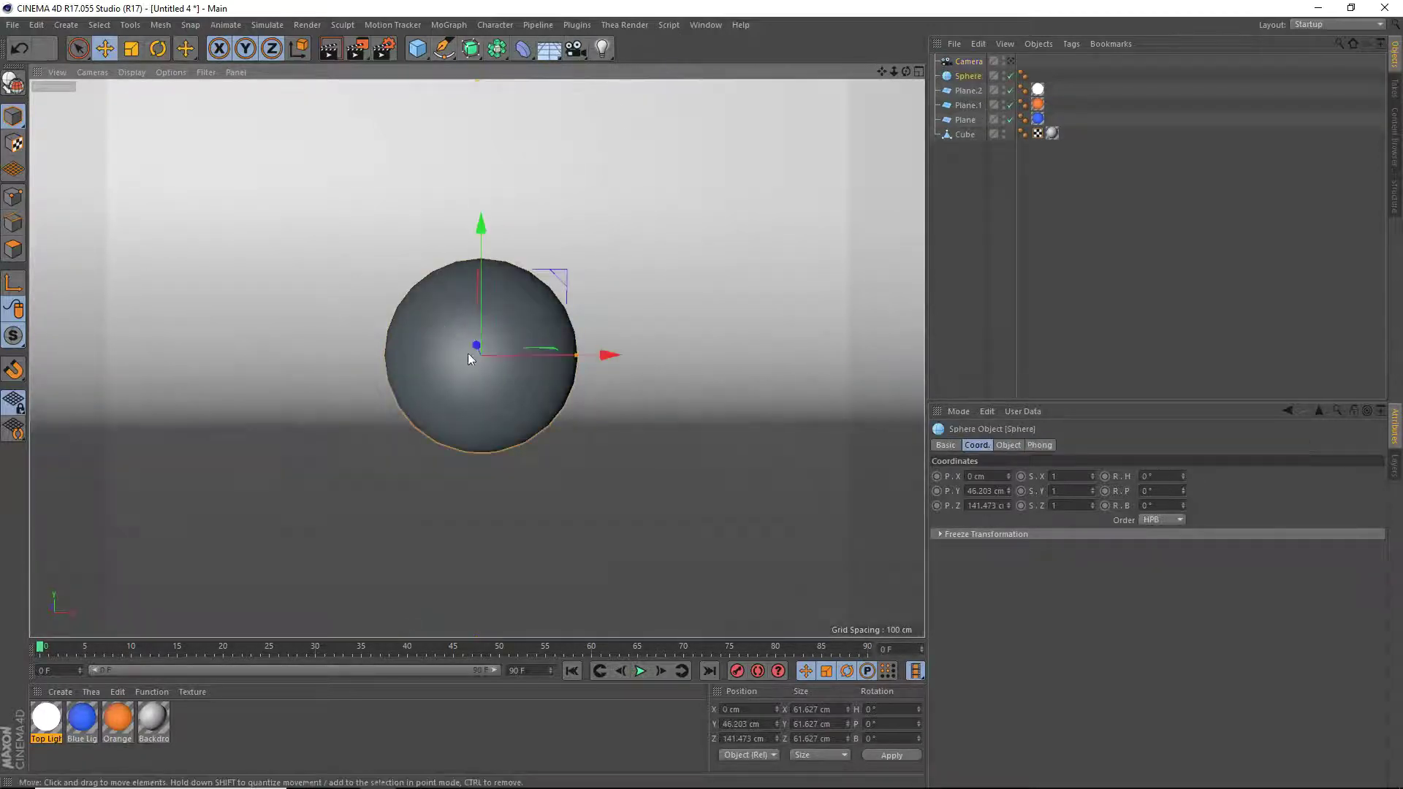
click(1009, 445)
drag(1027, 491, 998, 491)
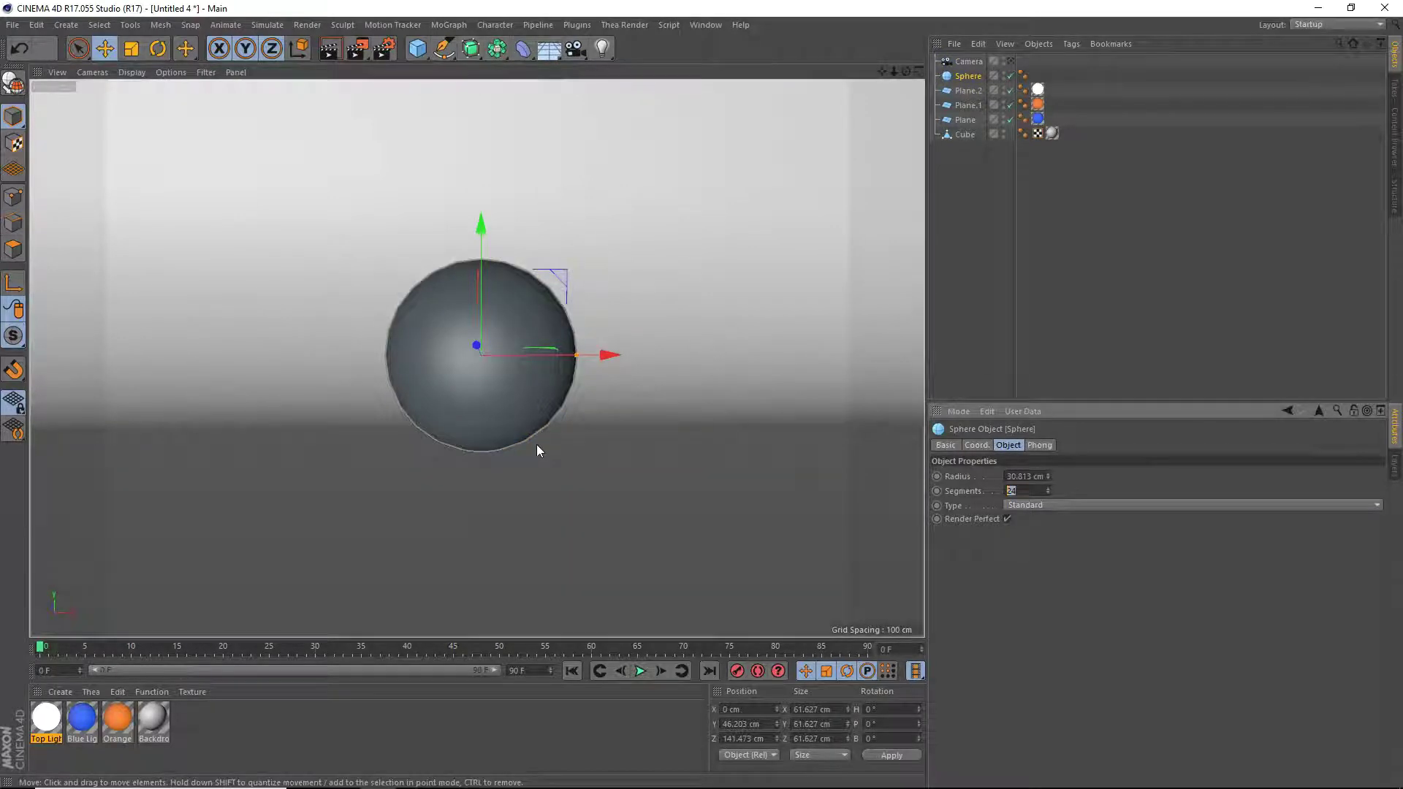
key(Return)
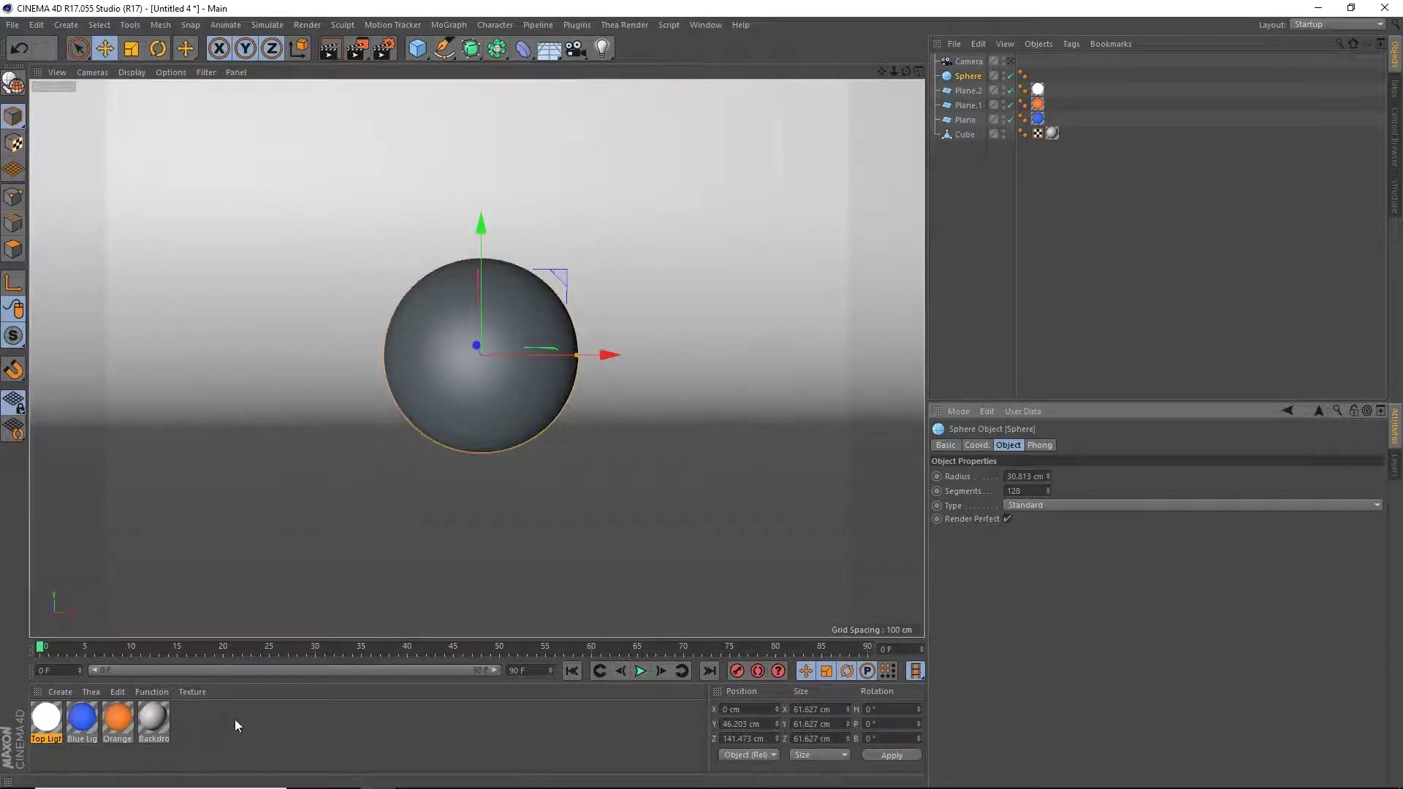
Create a new material and name it Sphere.
double_click(244, 736)
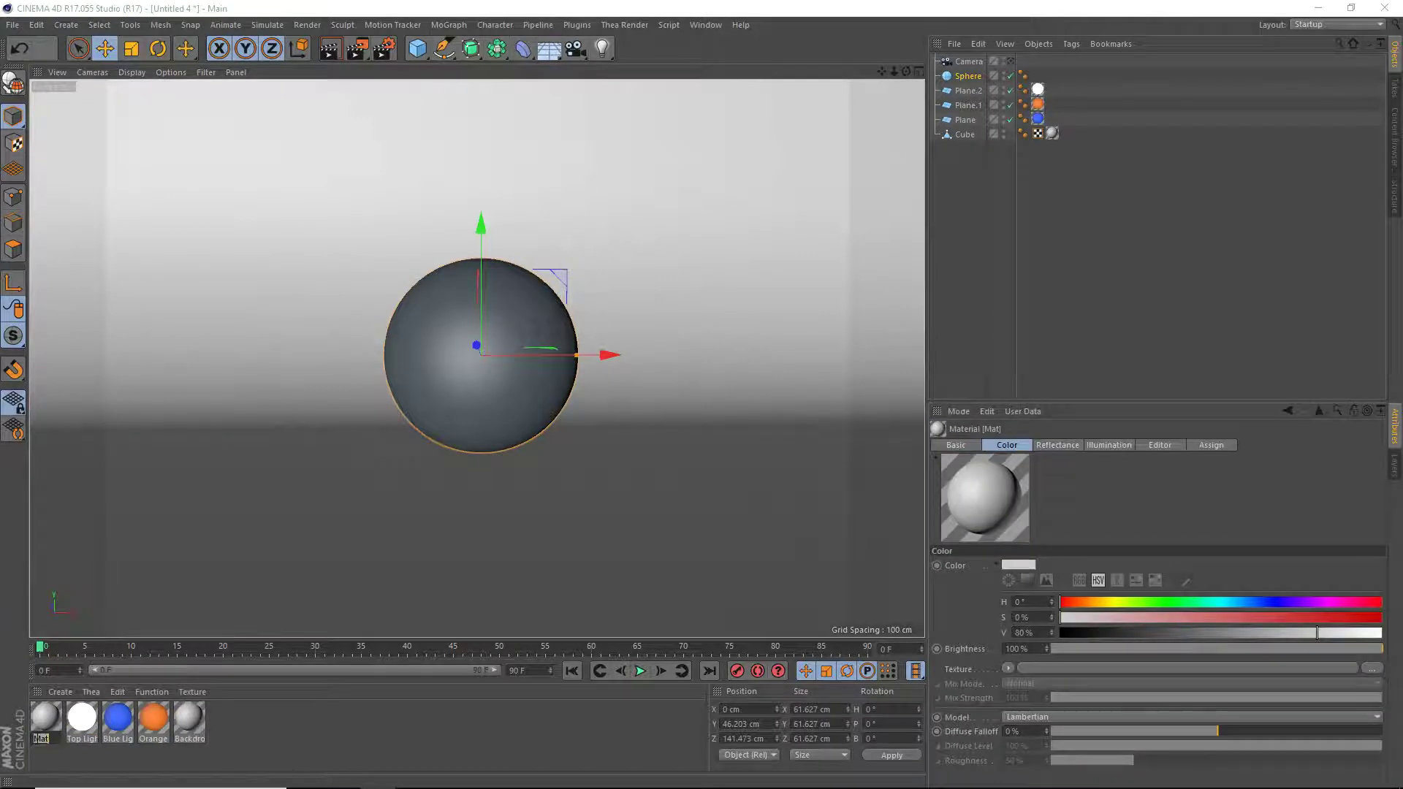
text(Sphere)
key(Return)
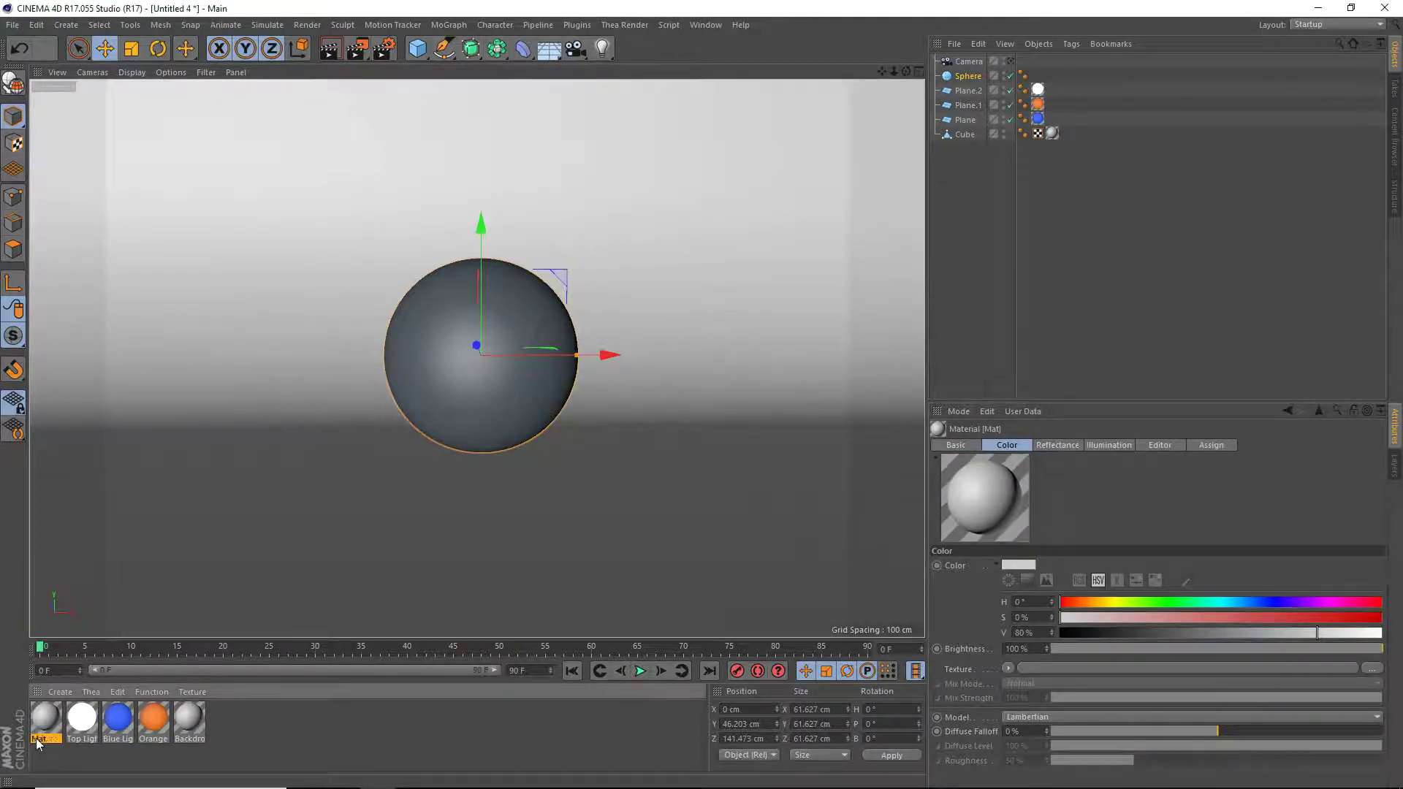
Add a GGX reflectance layer to the Sphere material.
double_click(46, 719)
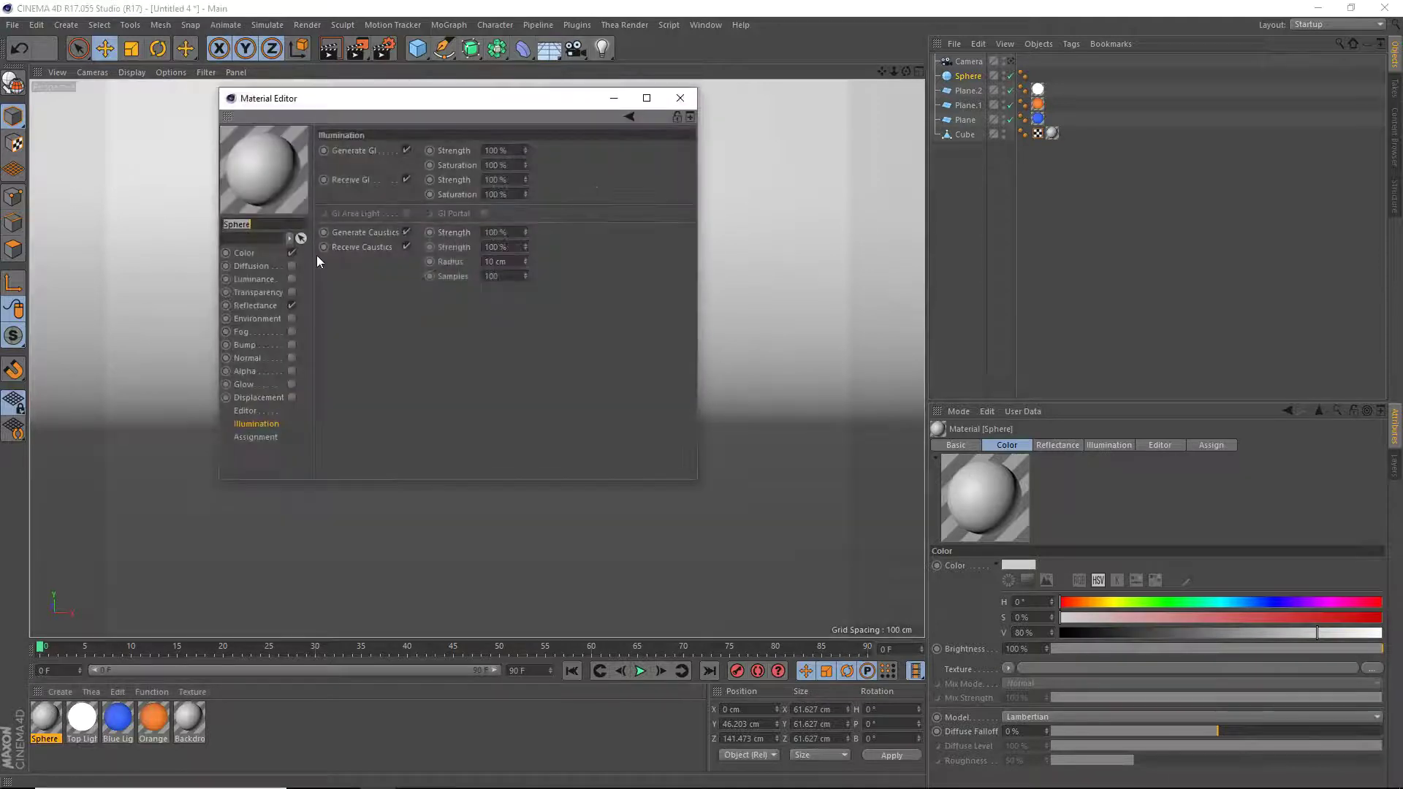
click(269, 306)
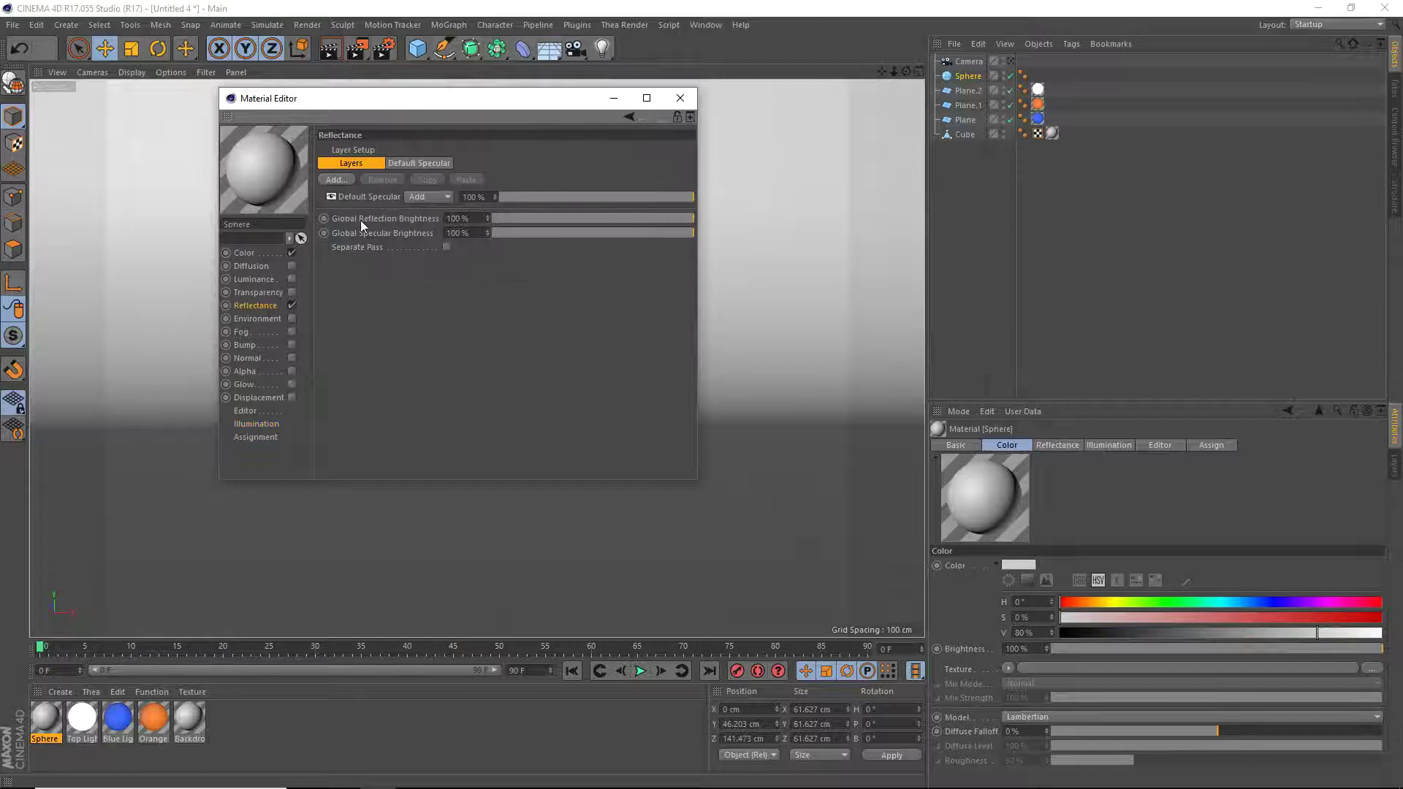
click(336, 179)
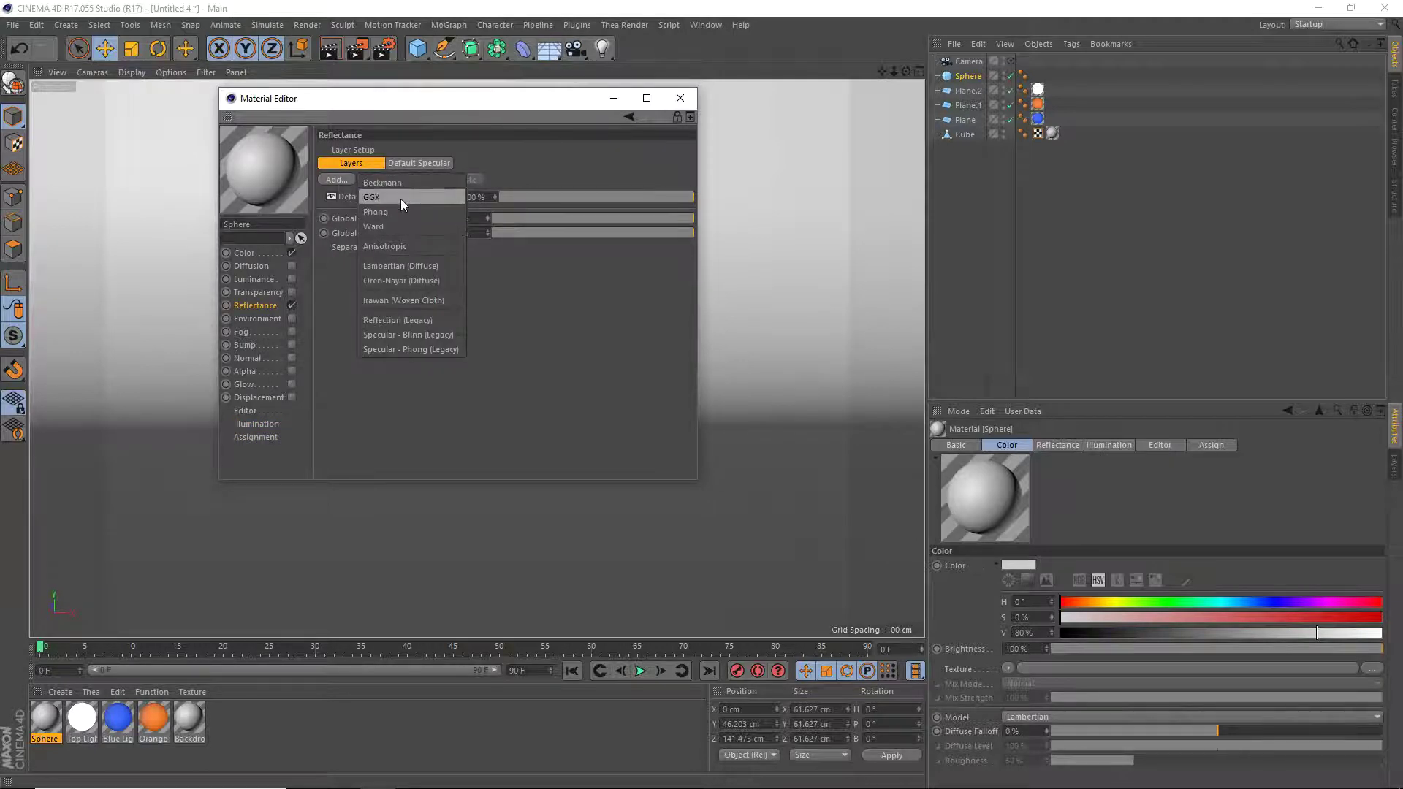
click(400, 199)
scroll(580, 336, down, 3)
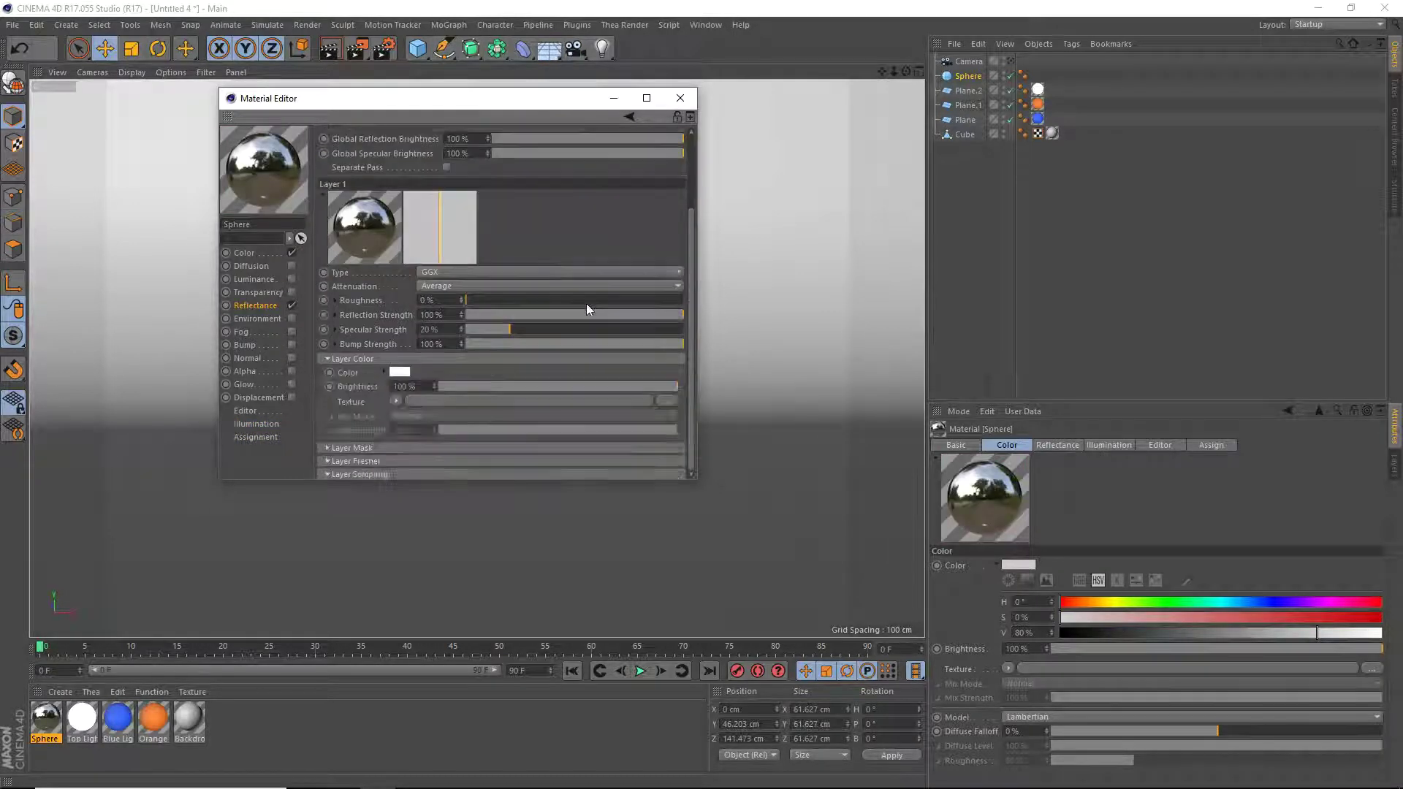
Set the GGX layer's Fresnel to Dielectric.
click(323, 463)
scroll(340, 463, down, 3)
click(416, 388)
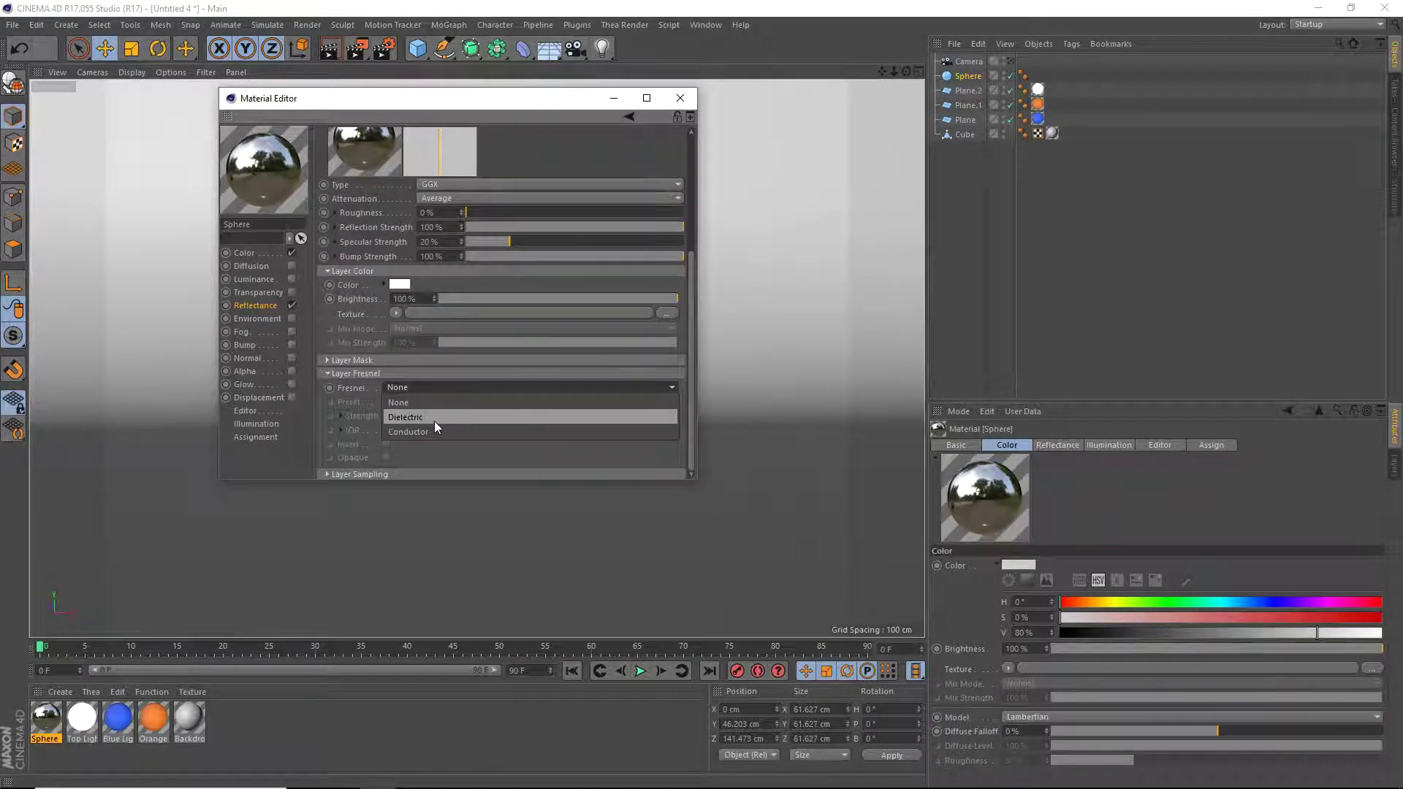
click(434, 421)
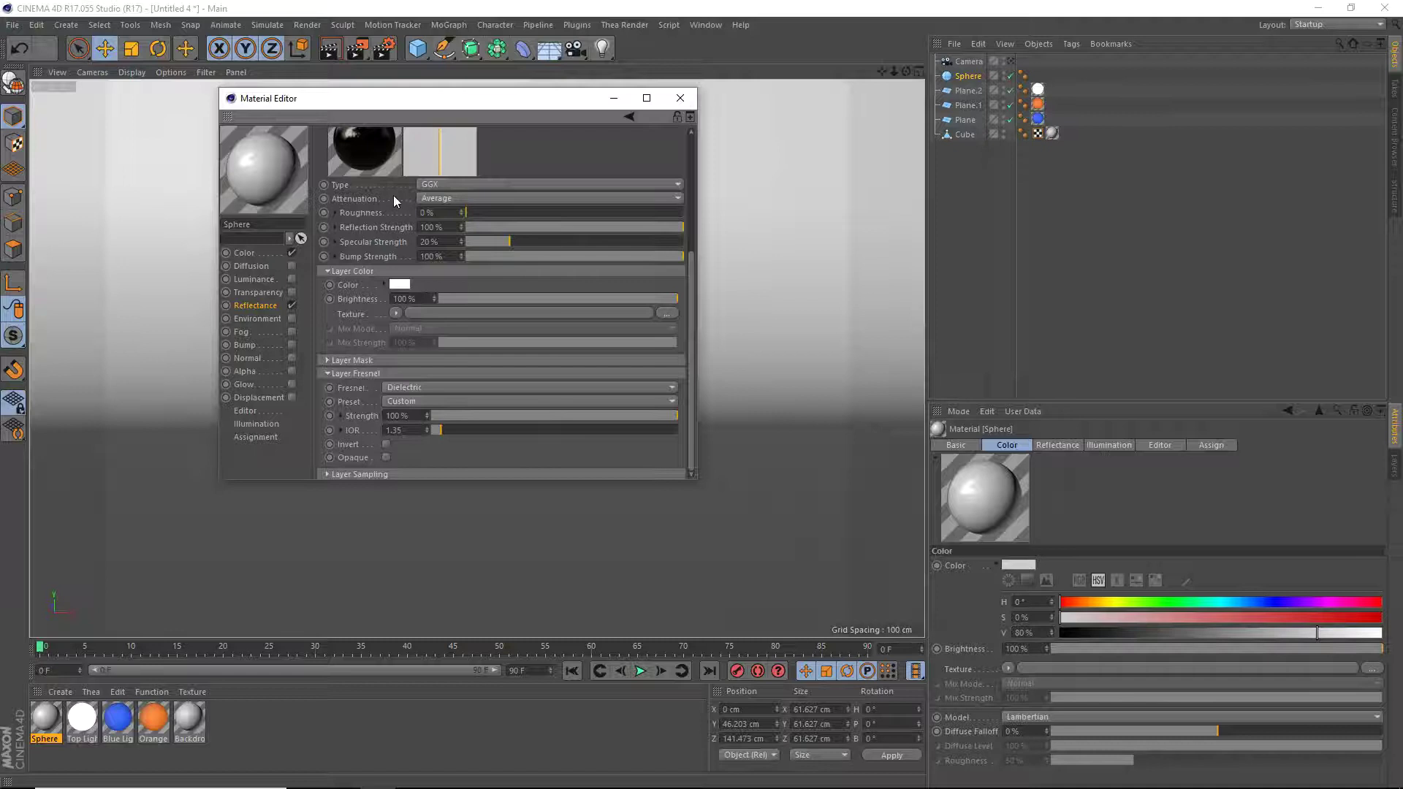
Compare Average and Additive attenuation for the GGX layer and set it to Additive.
click(436, 198)
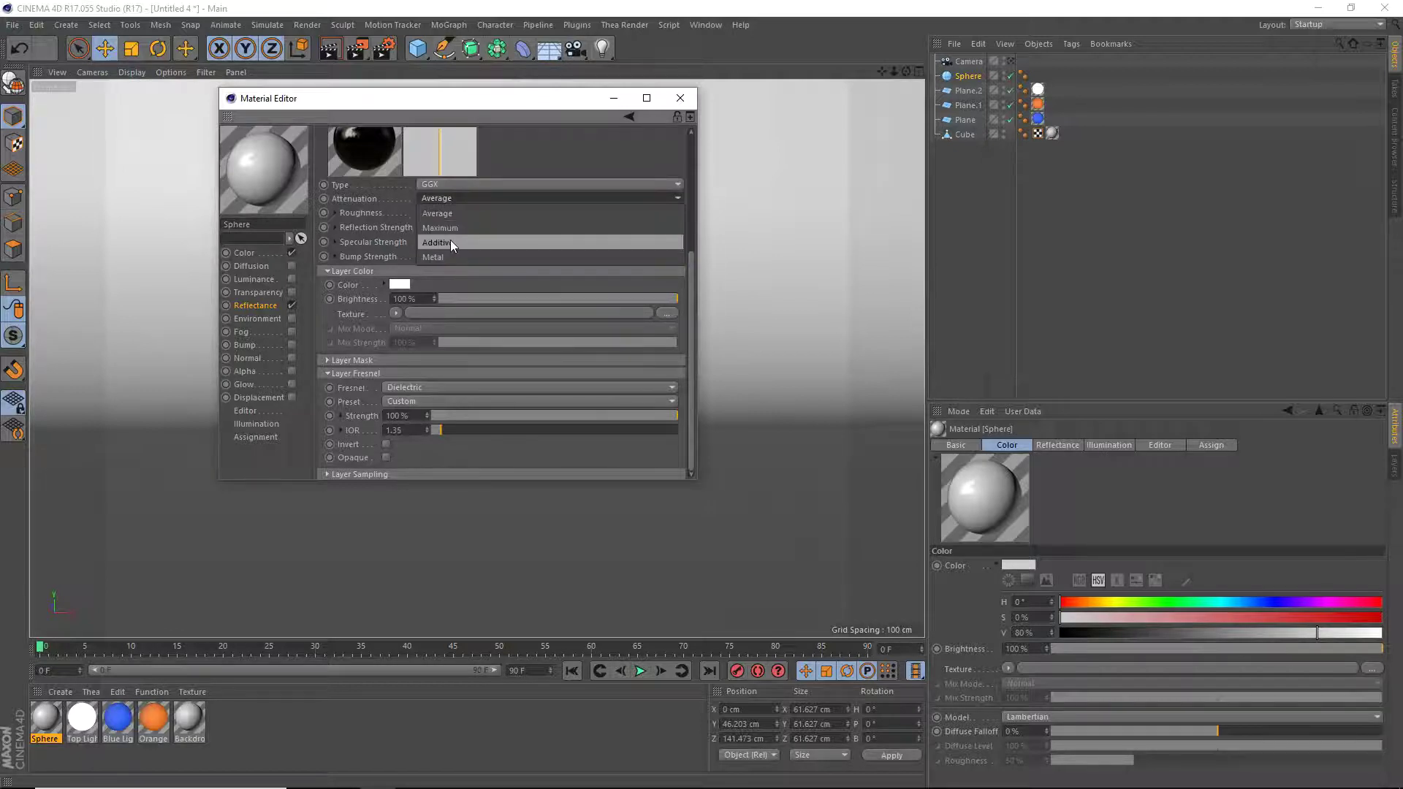
click(450, 241)
click(466, 198)
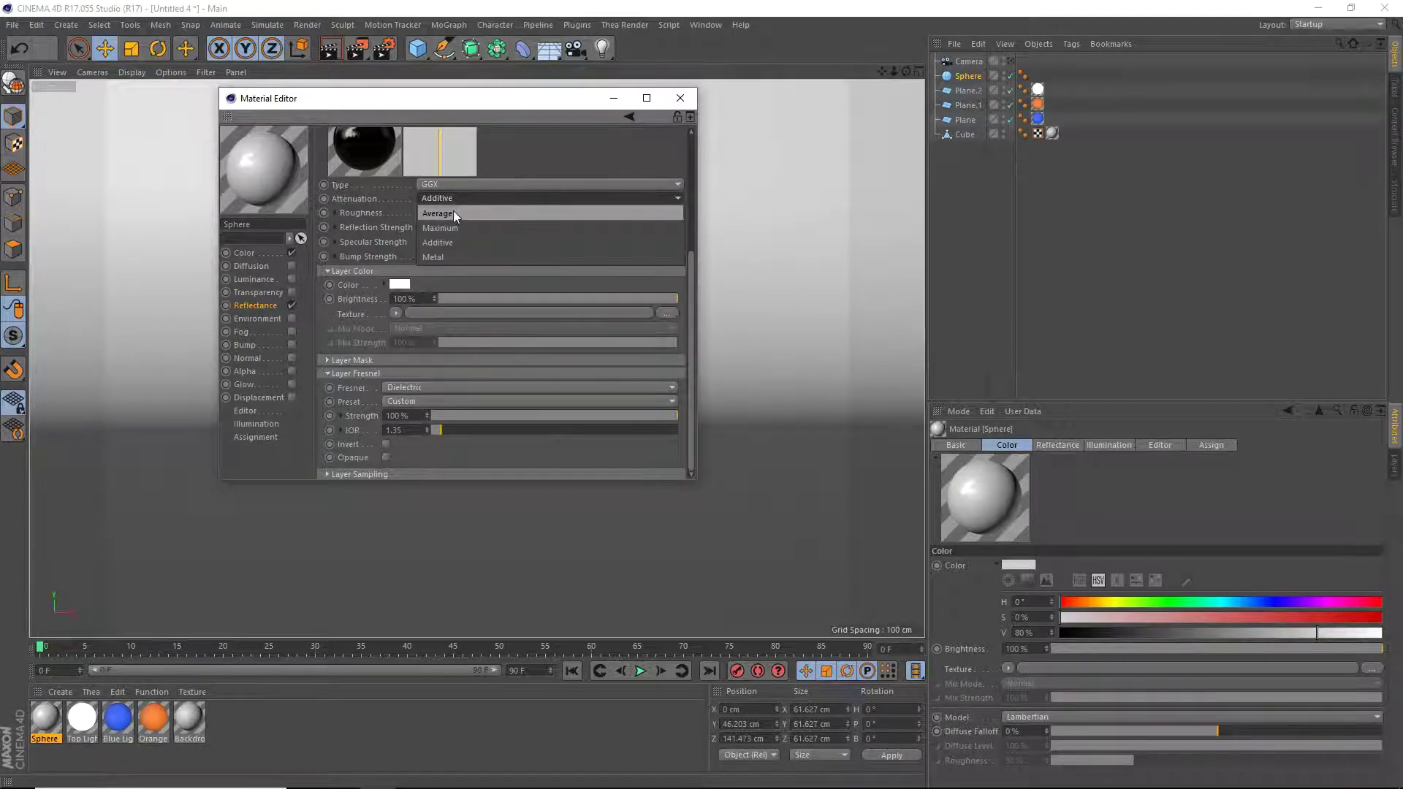
click(448, 213)
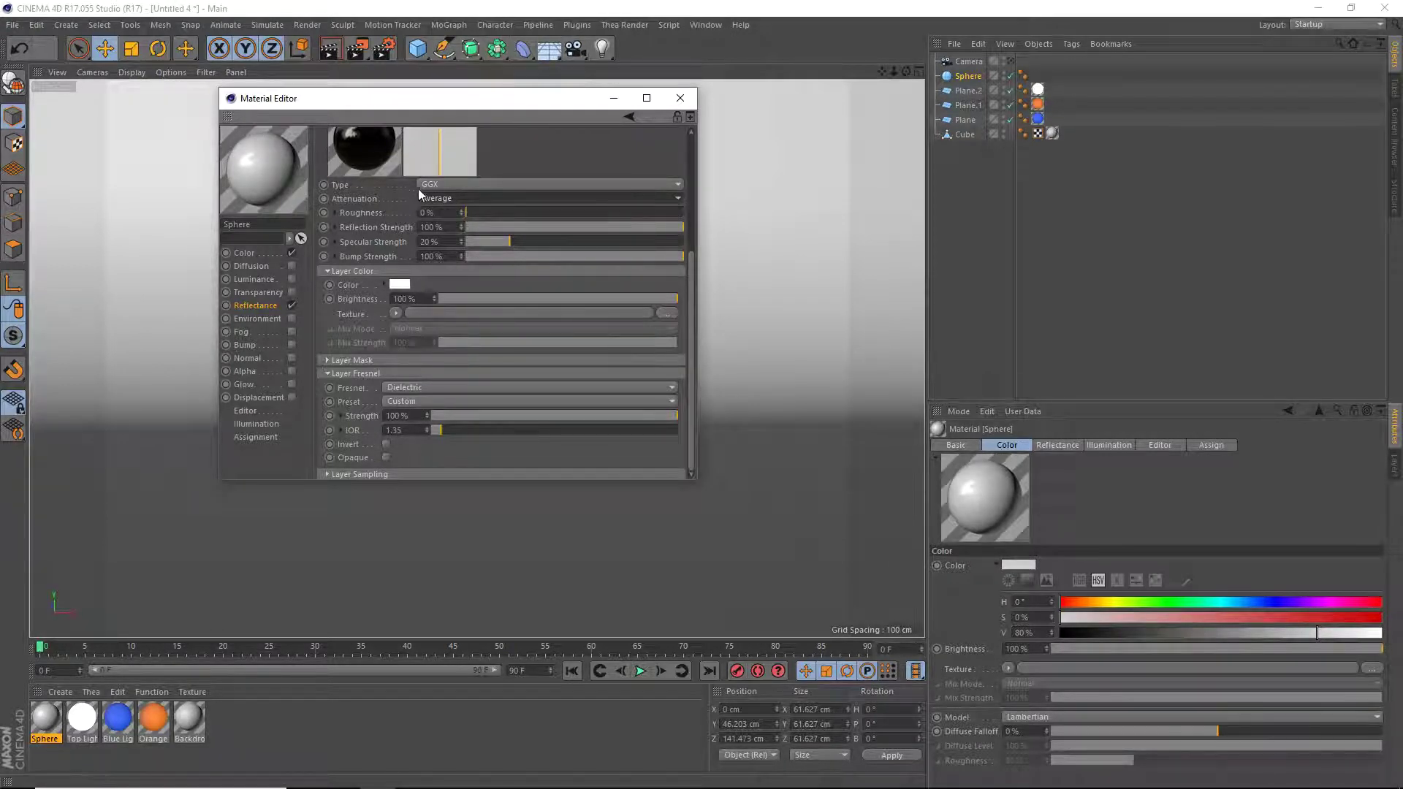
click(434, 198)
click(455, 242)
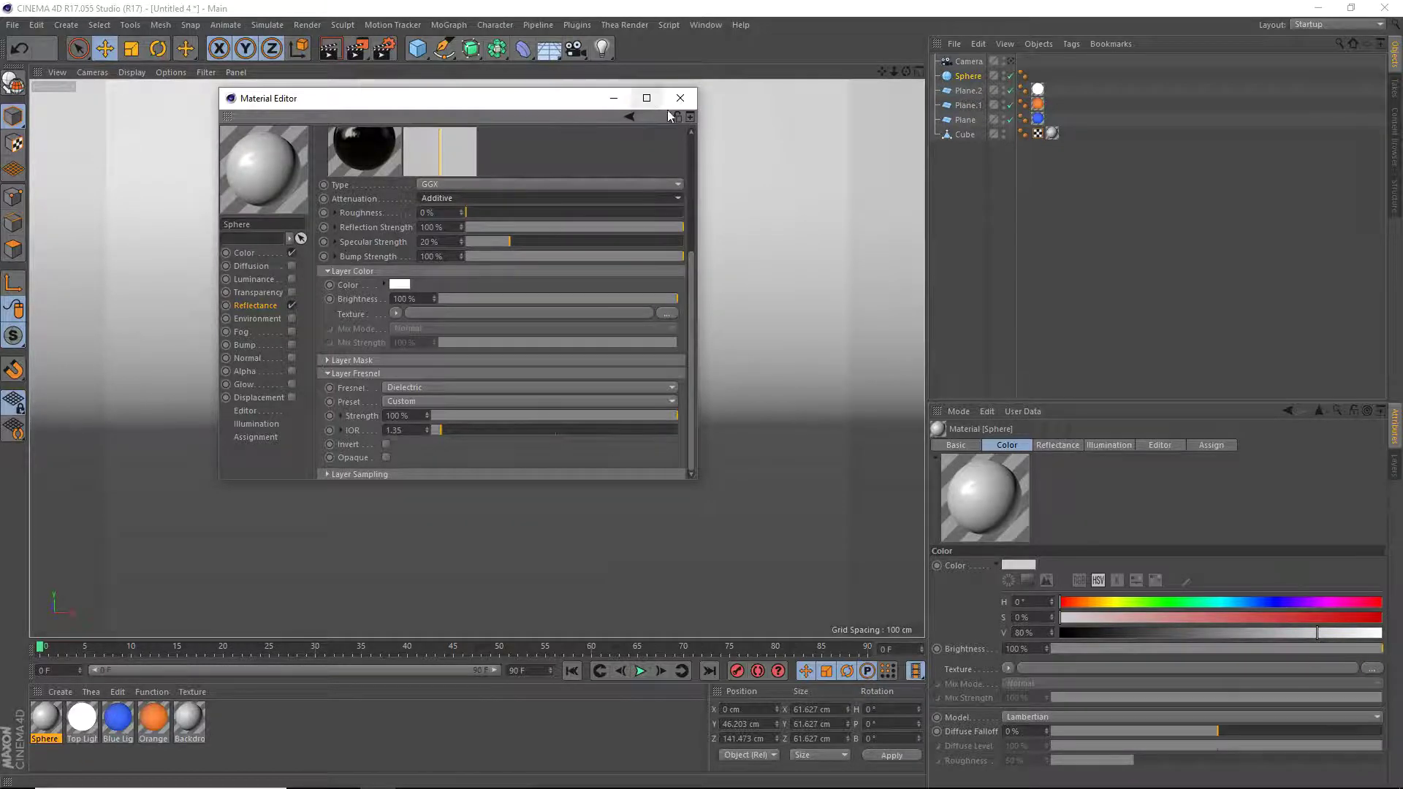
Review the Sphere material's color settings and close the material editor.
click(249, 254)
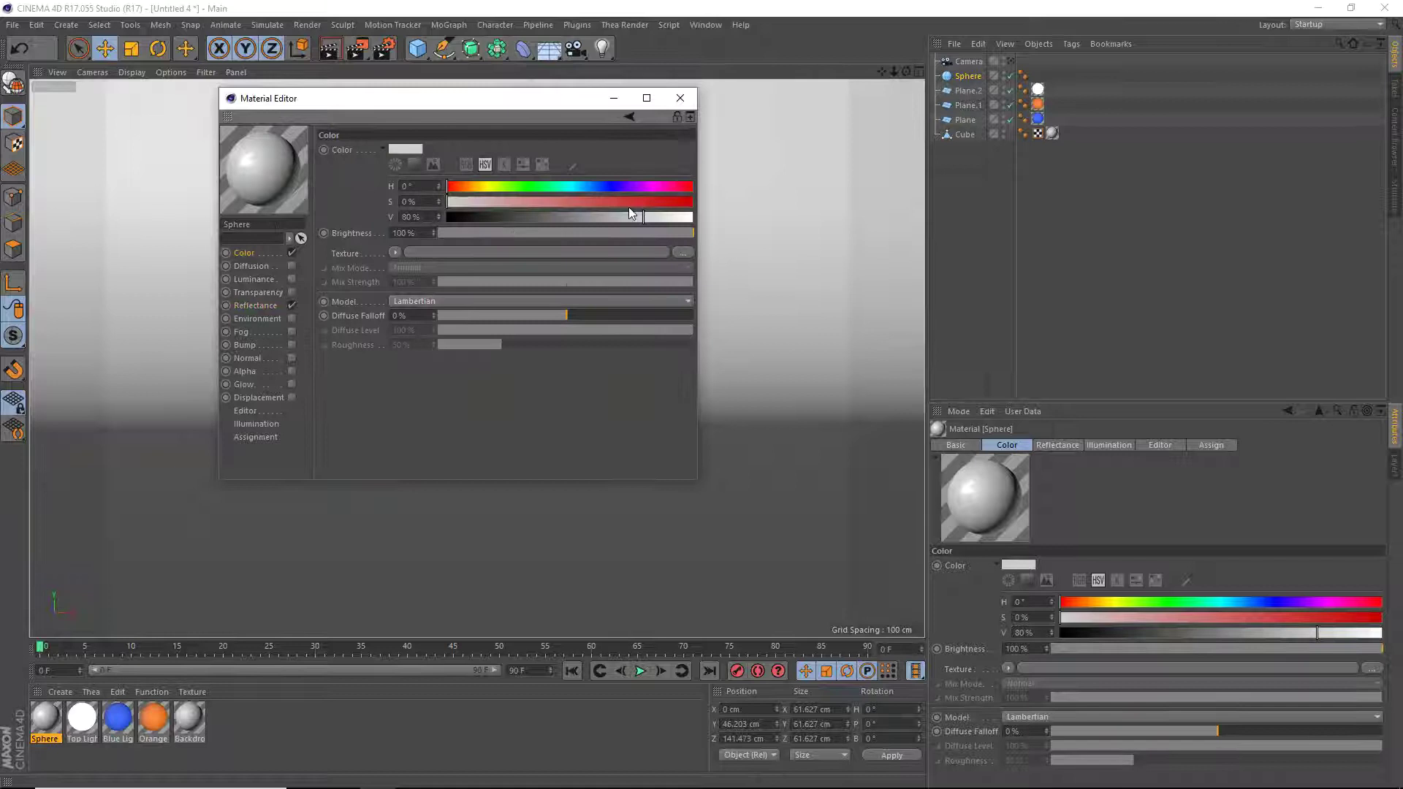
drag(630, 205, 447, 206)
click(679, 99)
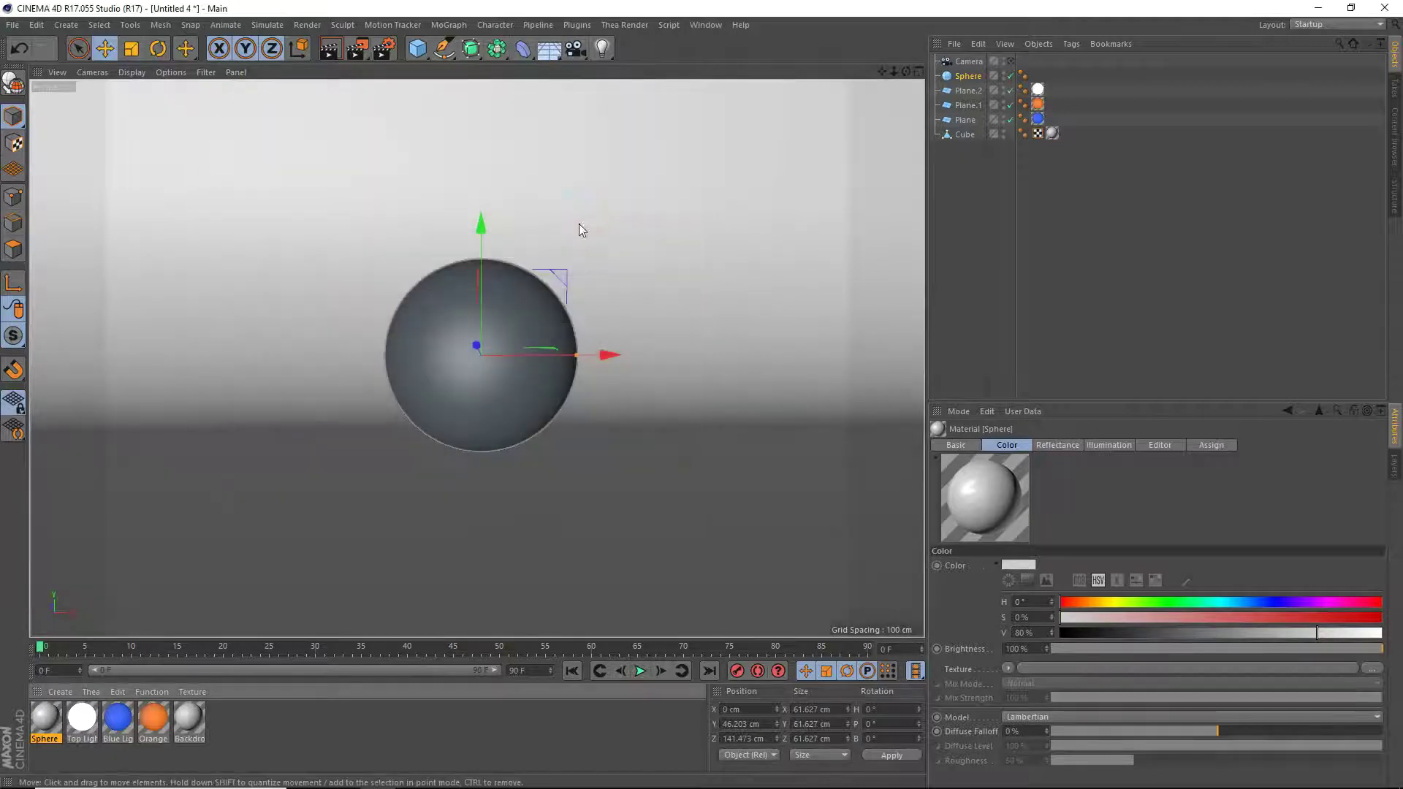
Apply the Sphere material to the sphere and switch the viewport to the new camera.
drag(46, 718, 441, 376)
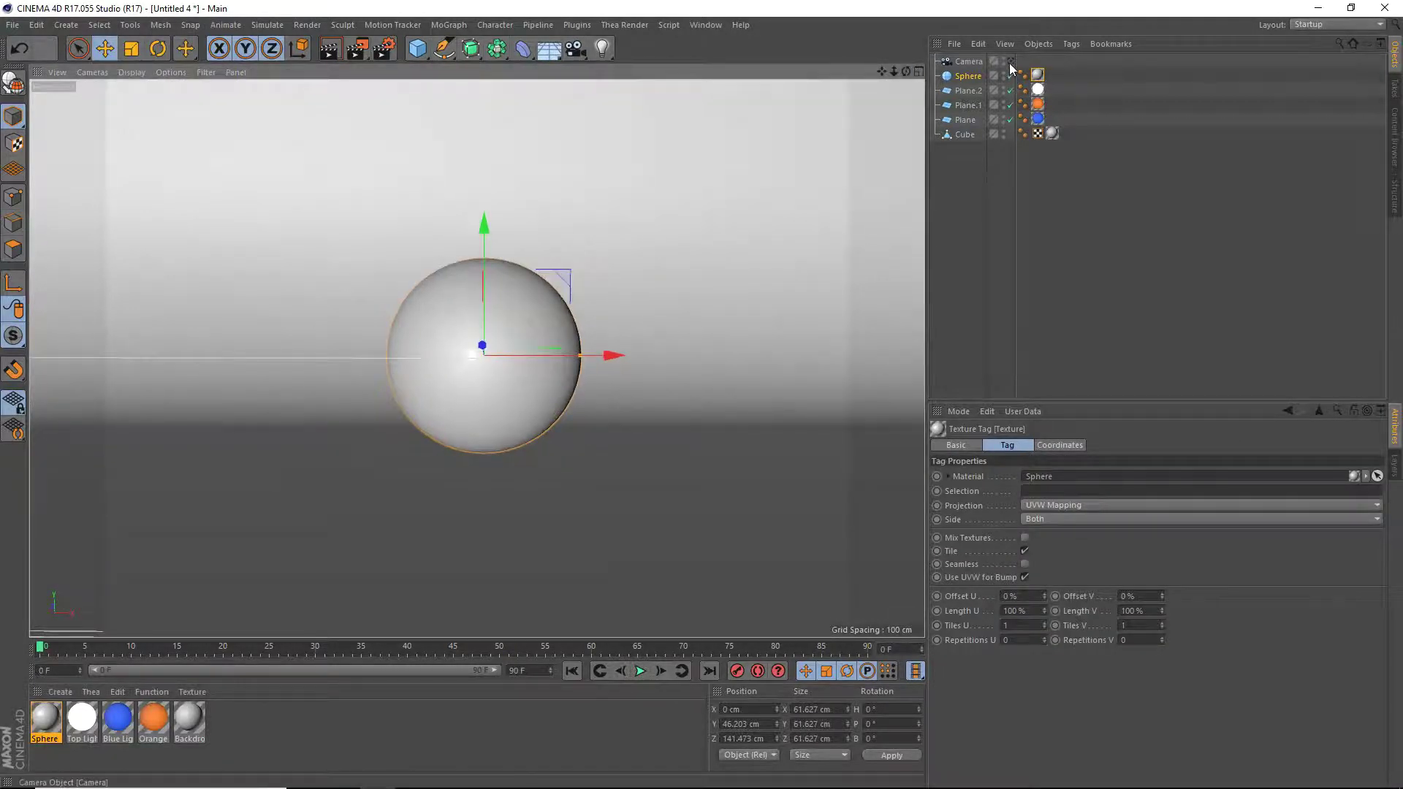
drag(906, 71, 708, 51)
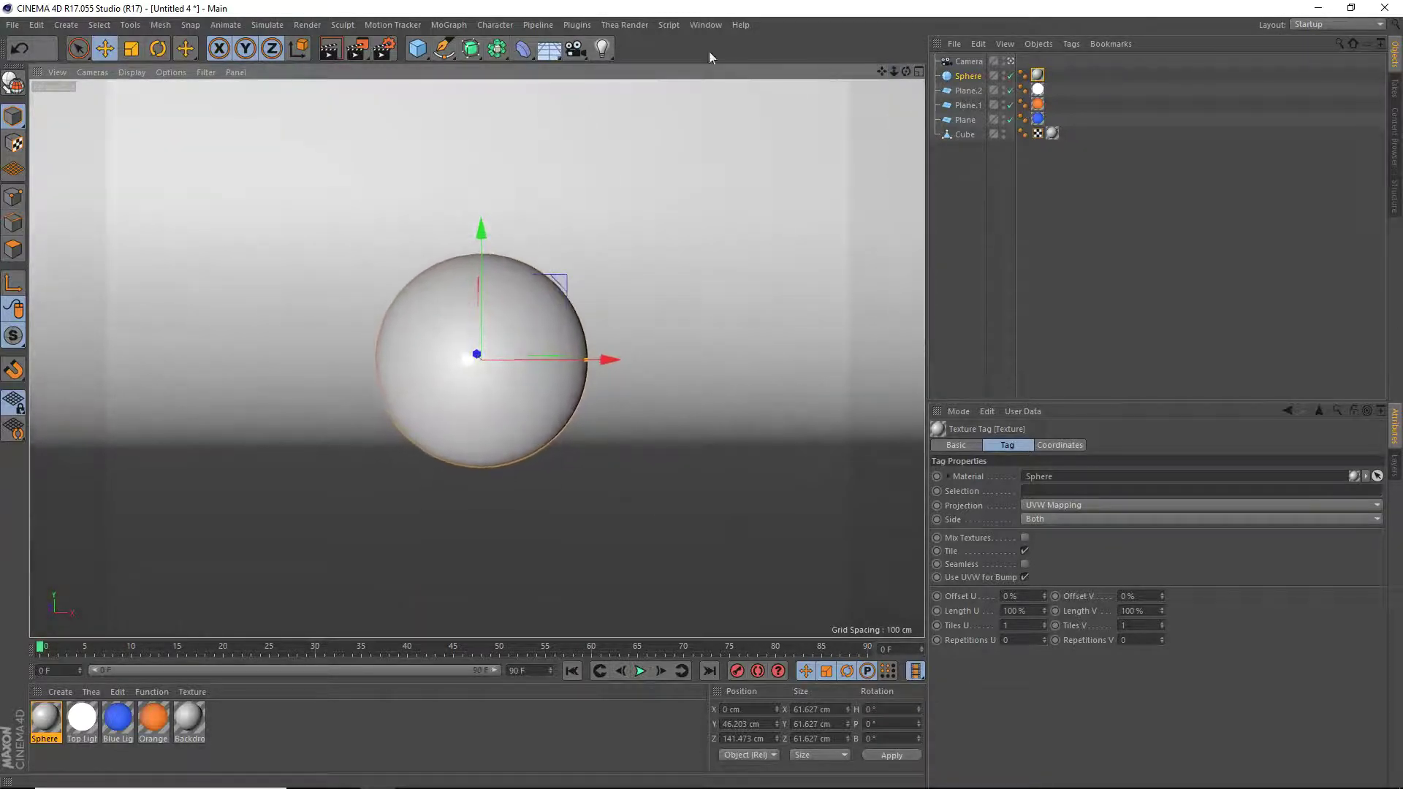
Set the render output resolution to 1920 x 1080 pixels.
click(386, 49)
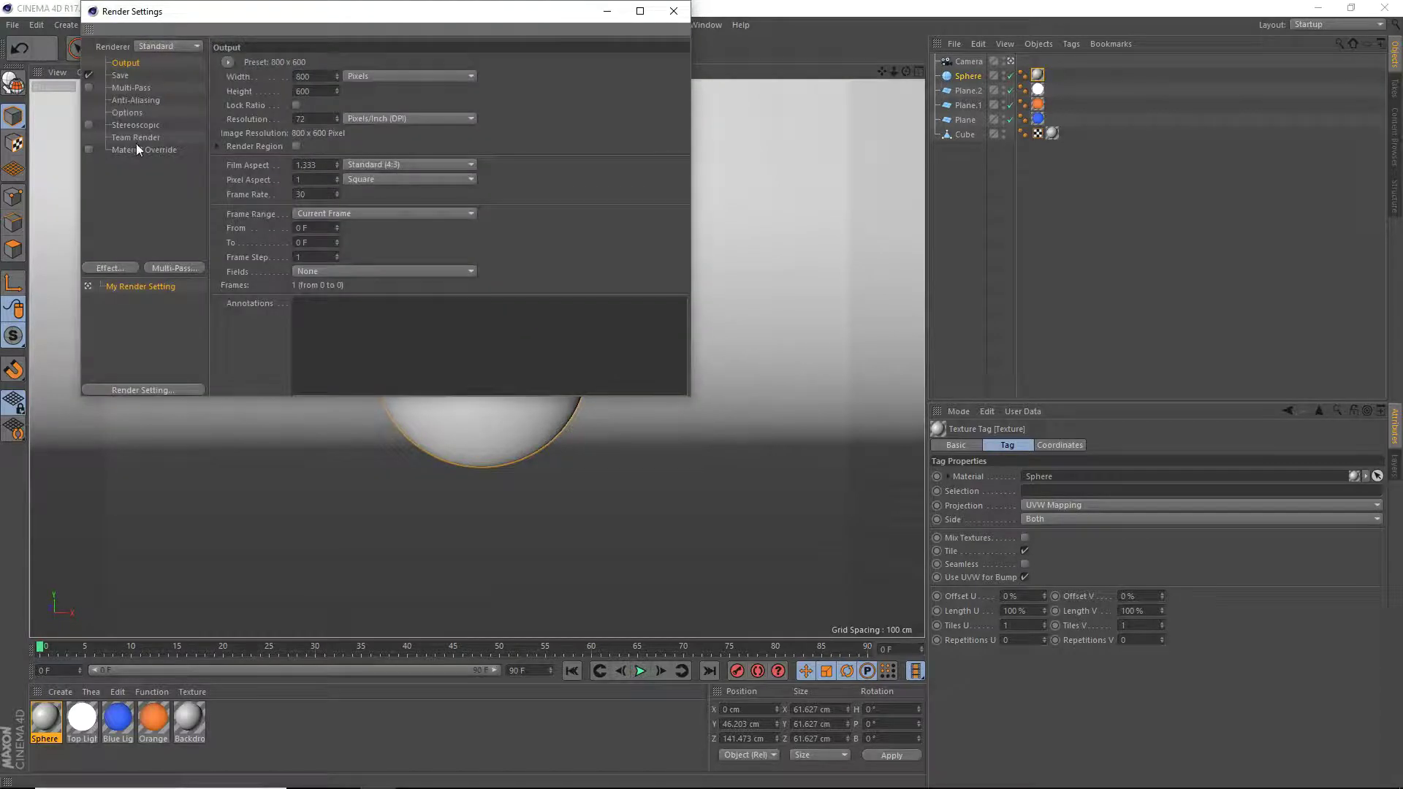
click(319, 76)
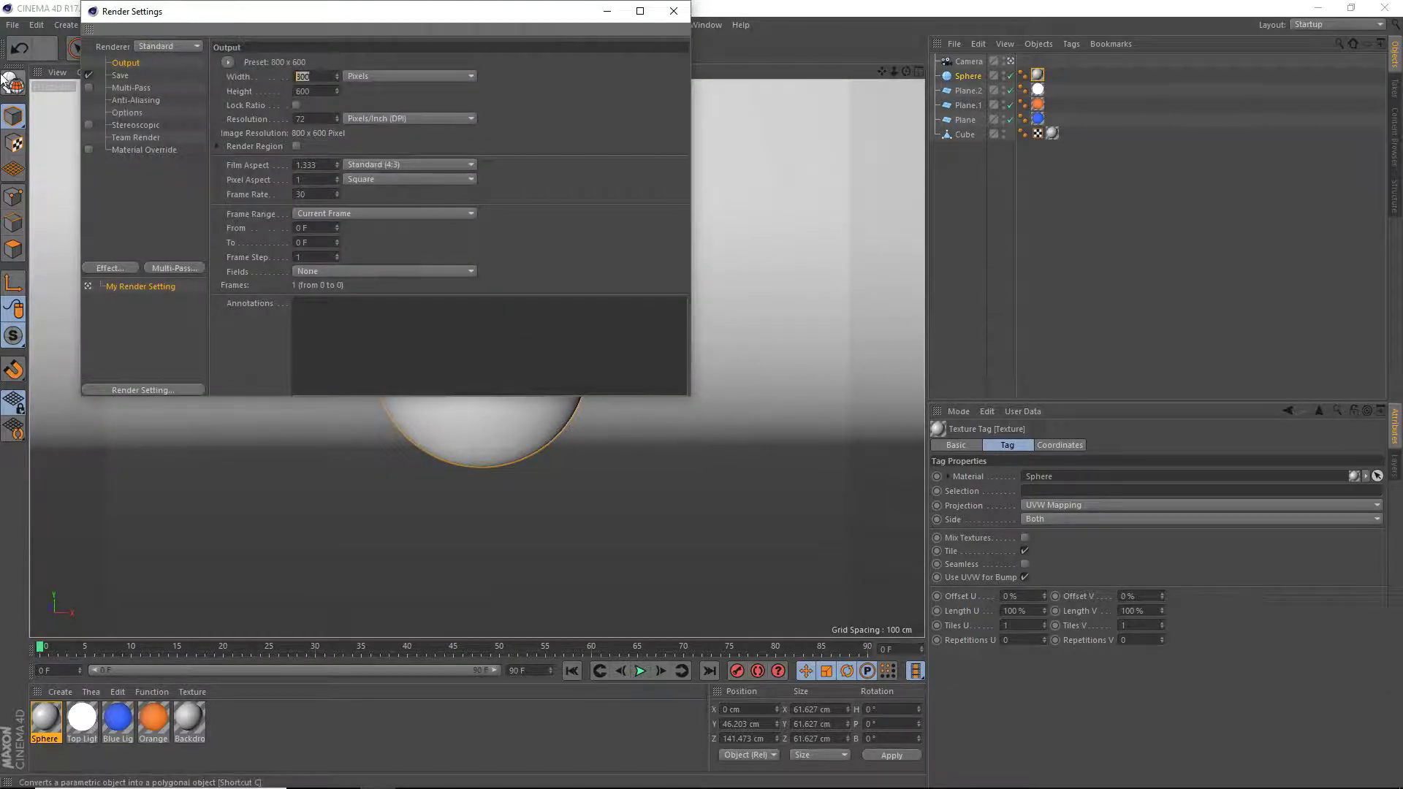
text(1920)
key(Tab)
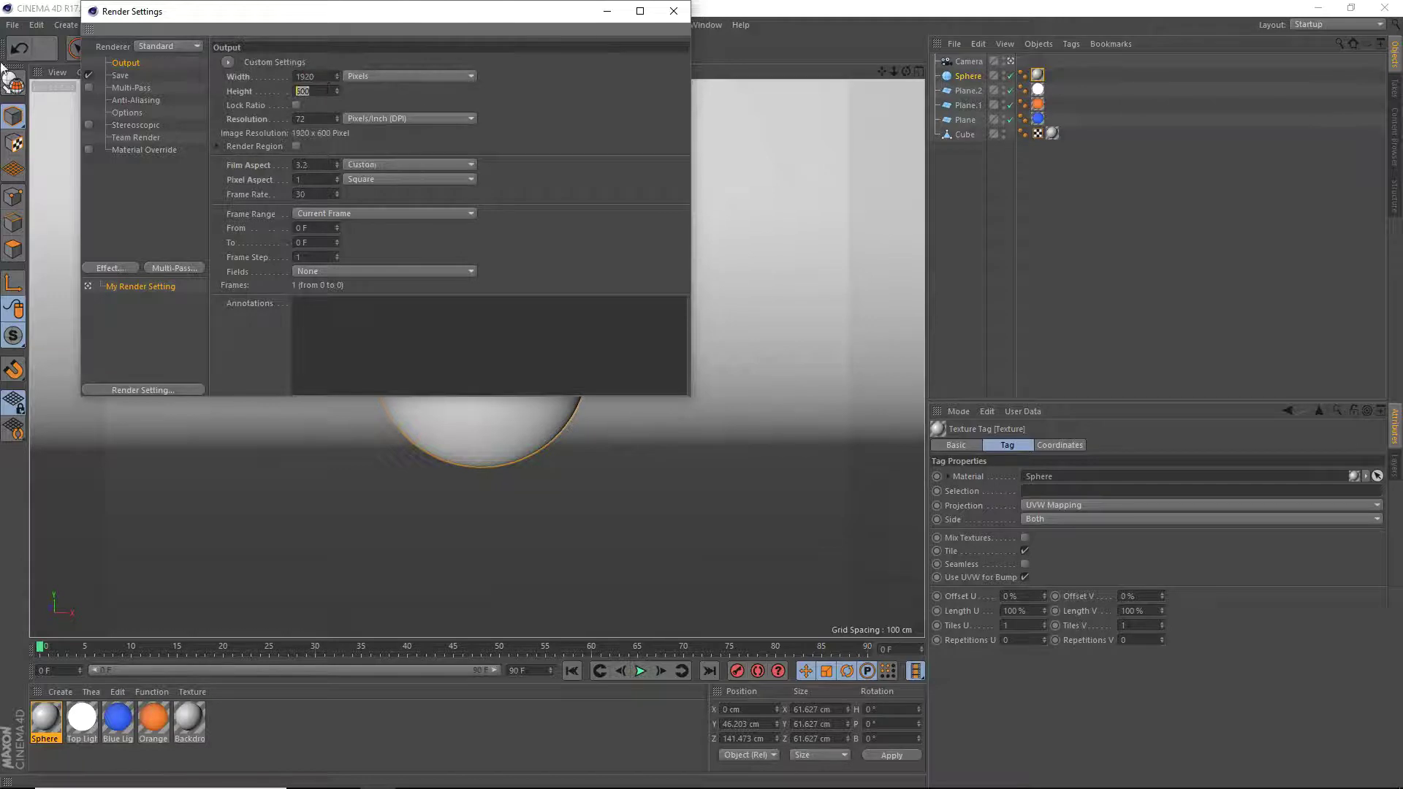
text(1080)
key(Return)
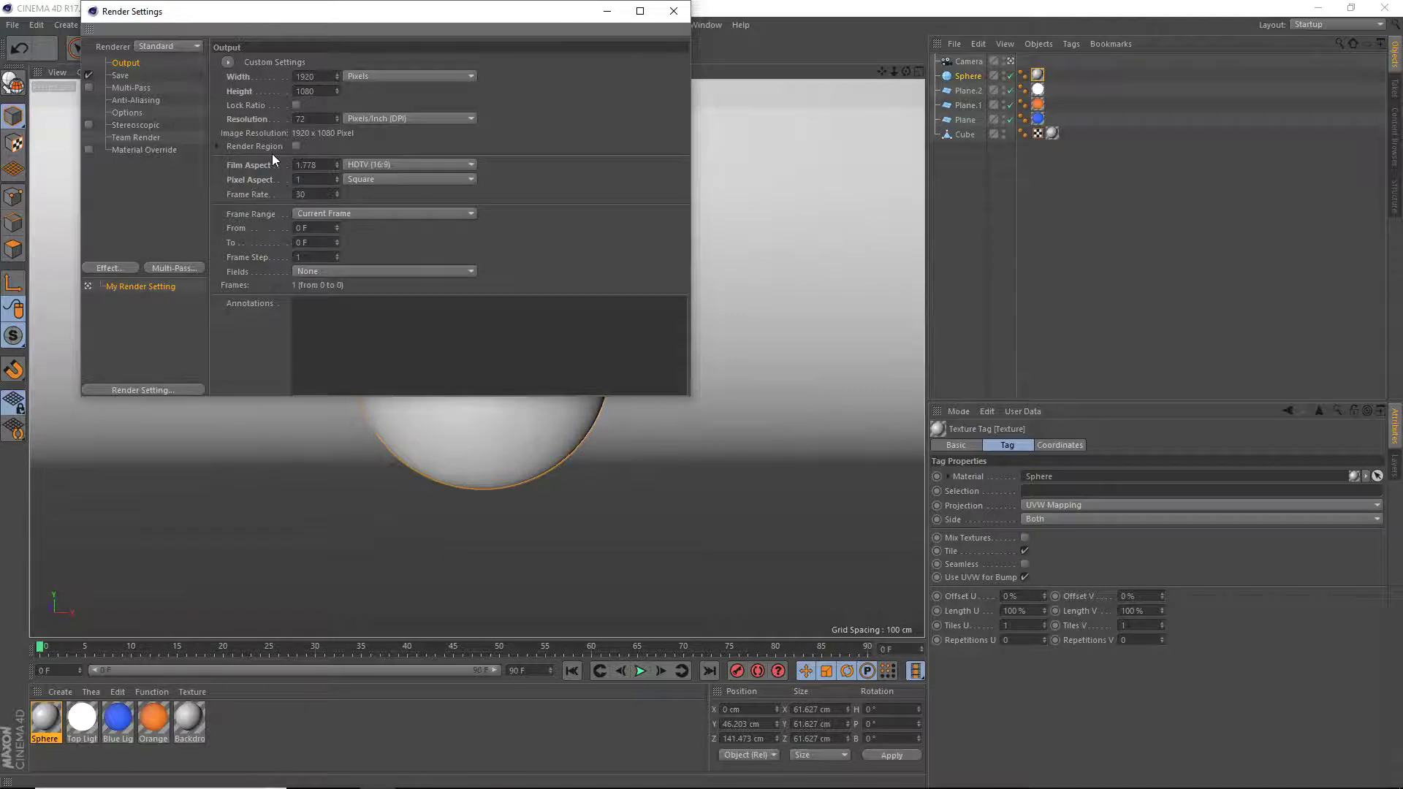
Add the Ambient Occlusion and Global Illumination effects to the render settings.
click(114, 269)
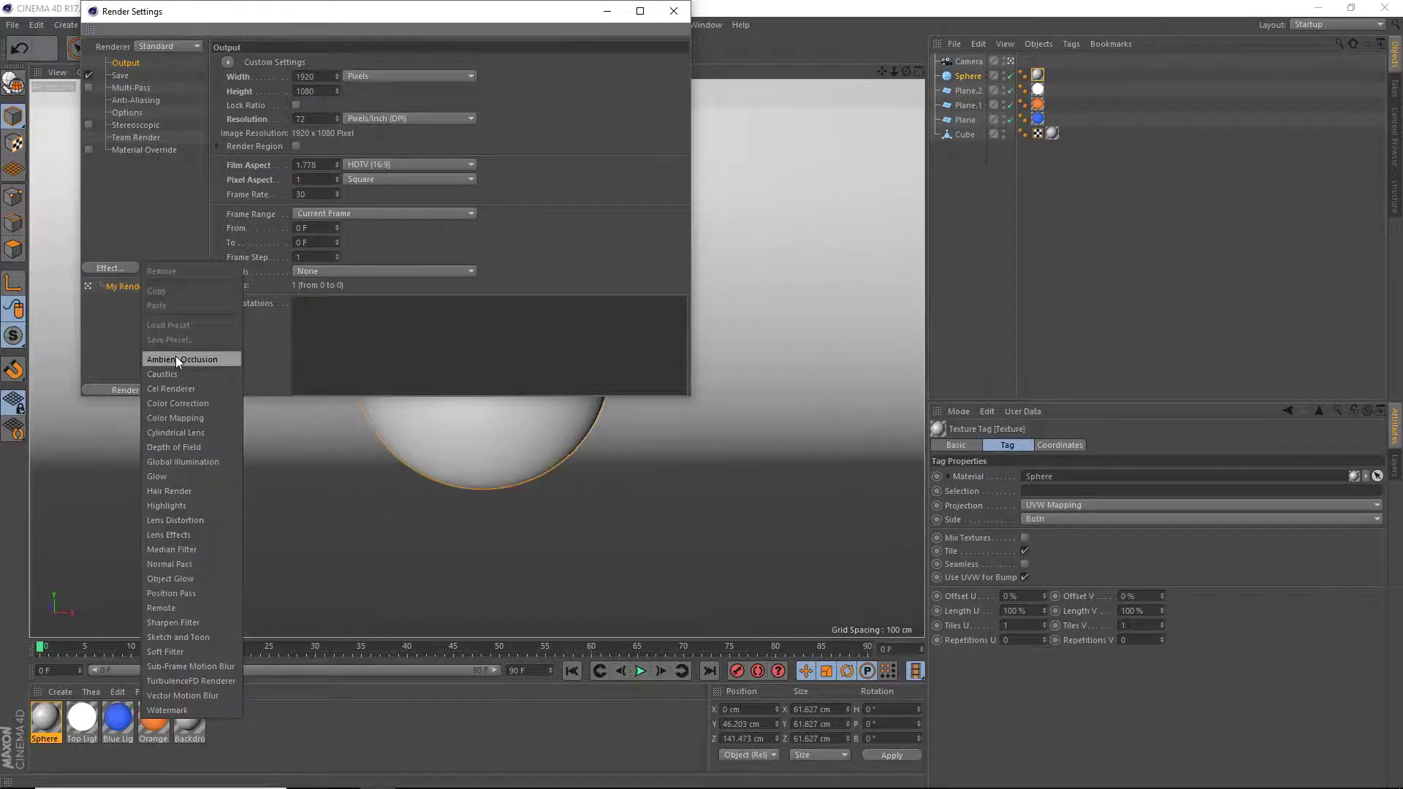
click(175, 356)
click(112, 266)
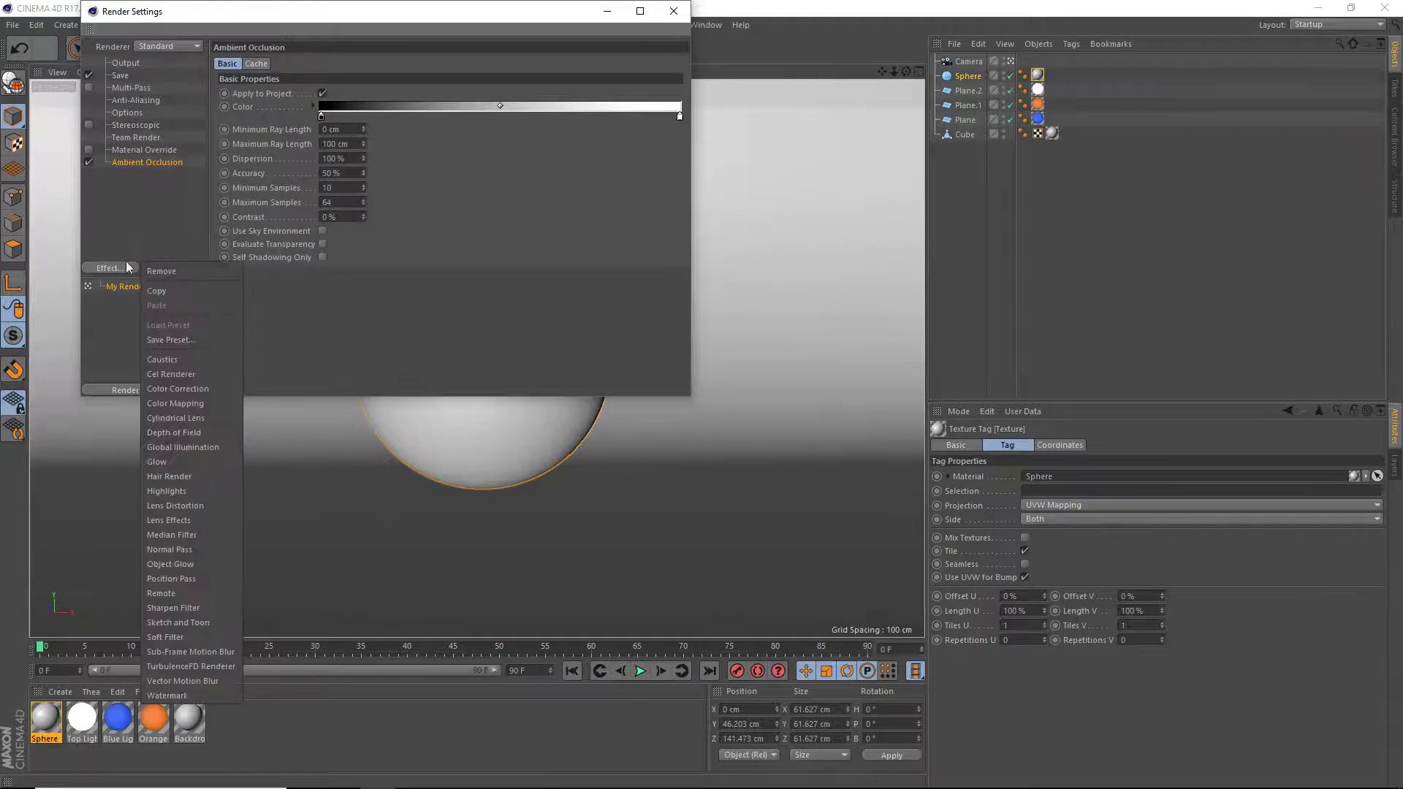
click(182, 446)
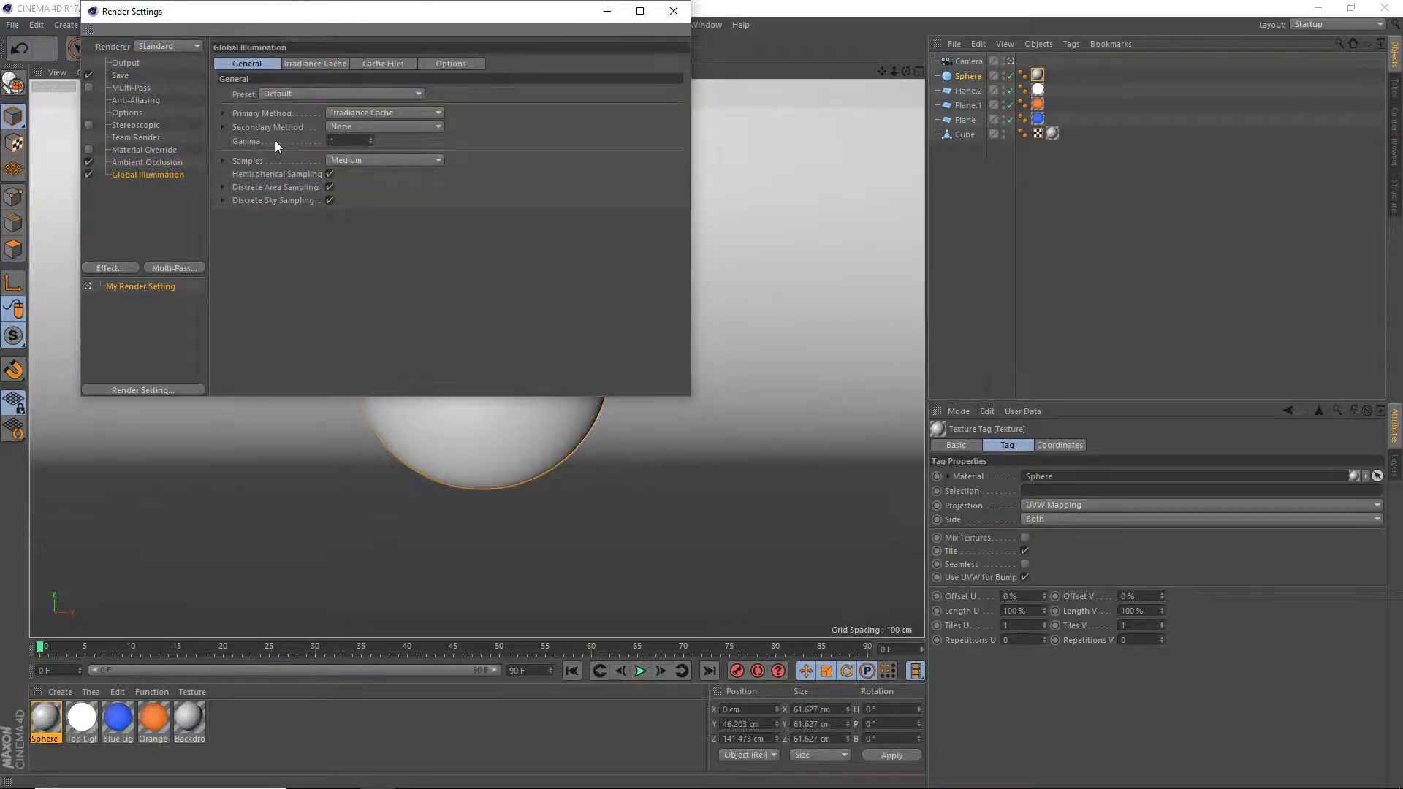
Set the Global Illumination preset to Object Visualization - High with a custom sample count of 512.
click(282, 92)
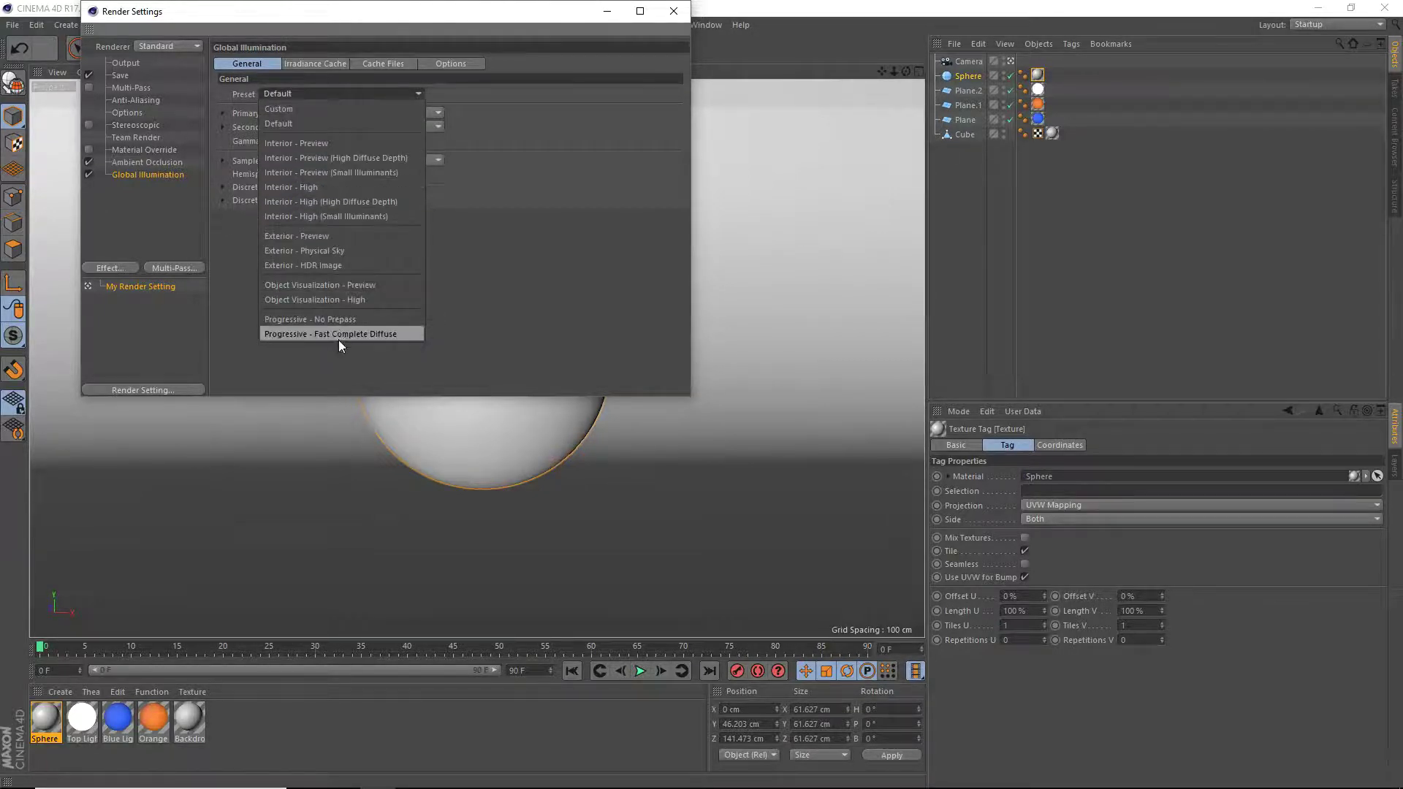
click(353, 301)
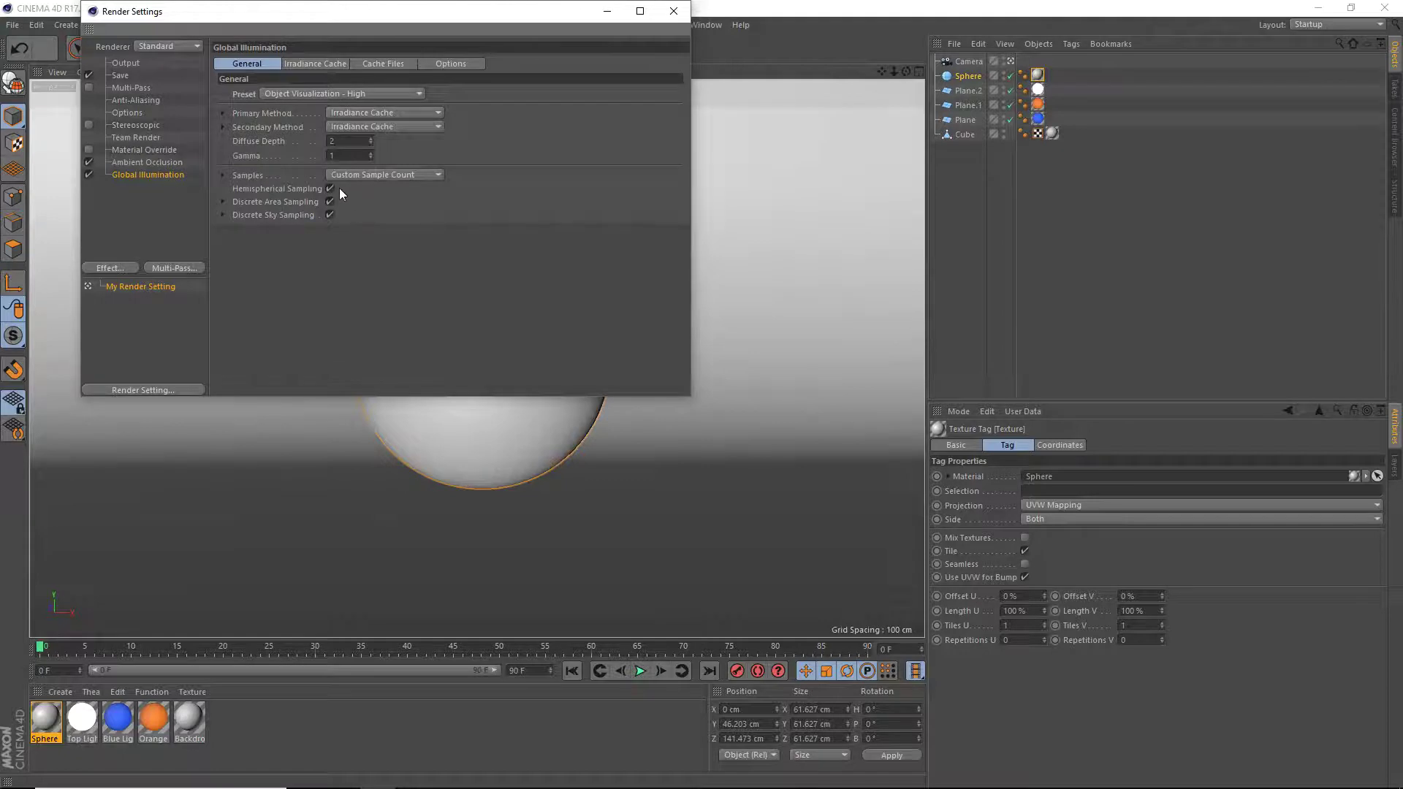
click(228, 179)
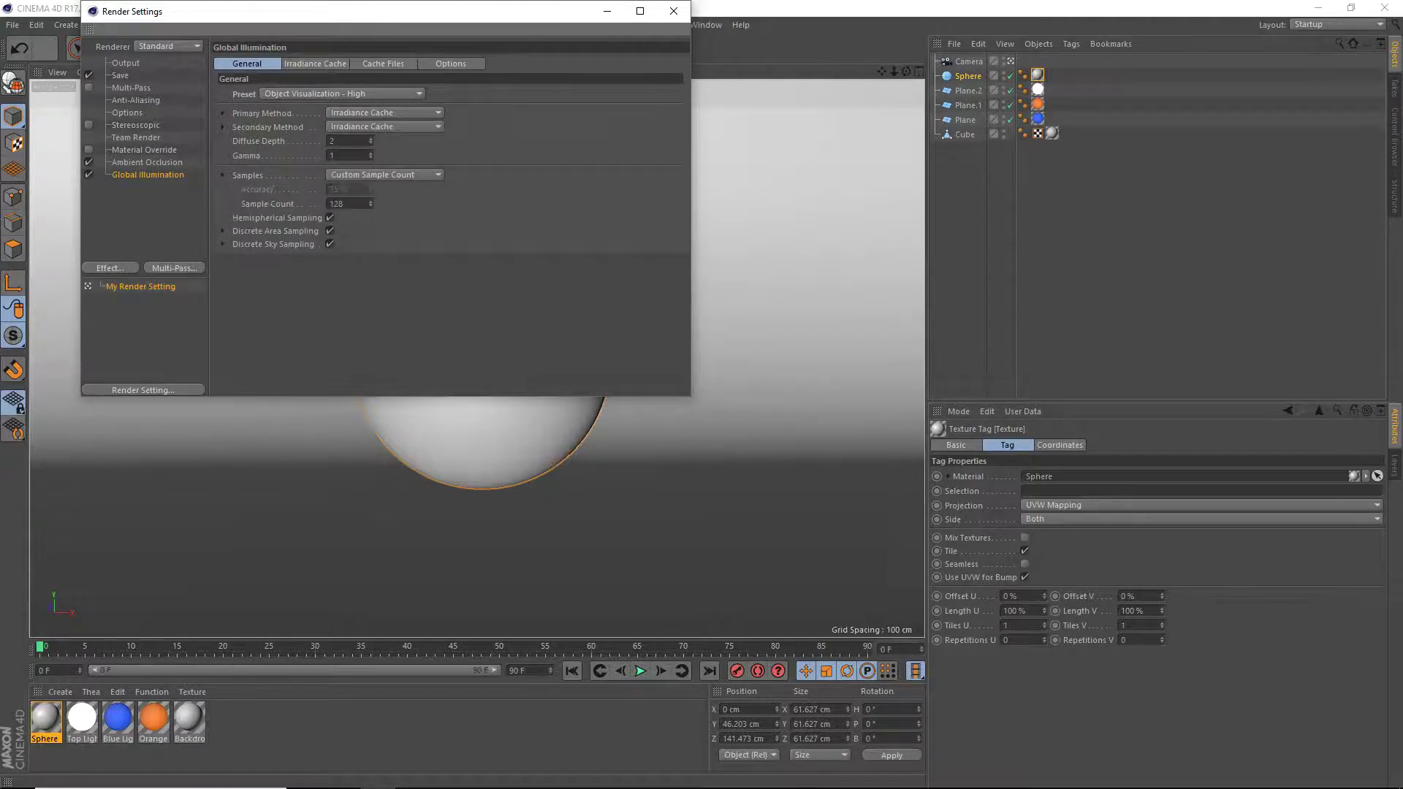
double_click(337, 204)
text(512)
key(Return)
Review the Global Illumination settings for irradiance cache, cache files and options.
click(323, 63)
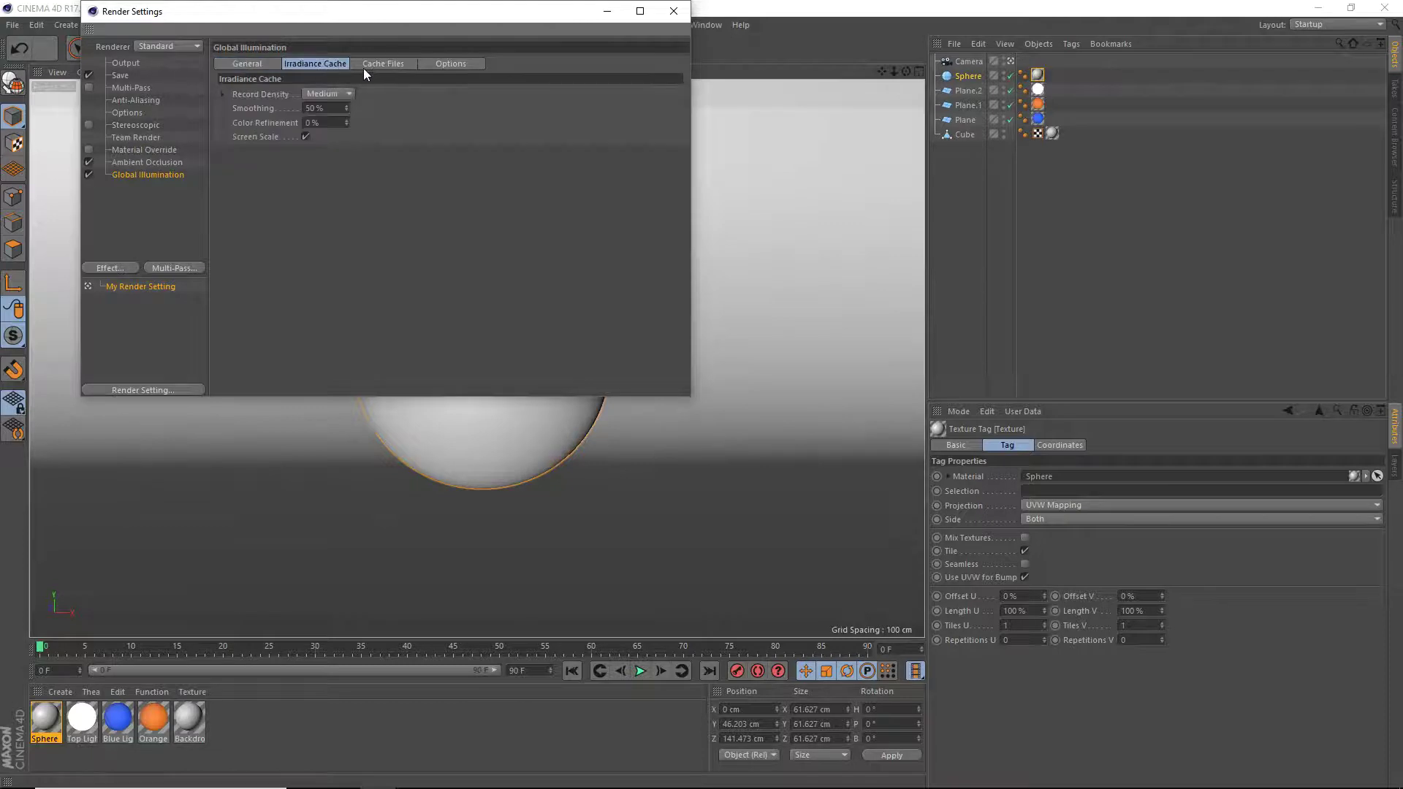
click(361, 67)
click(339, 65)
click(385, 64)
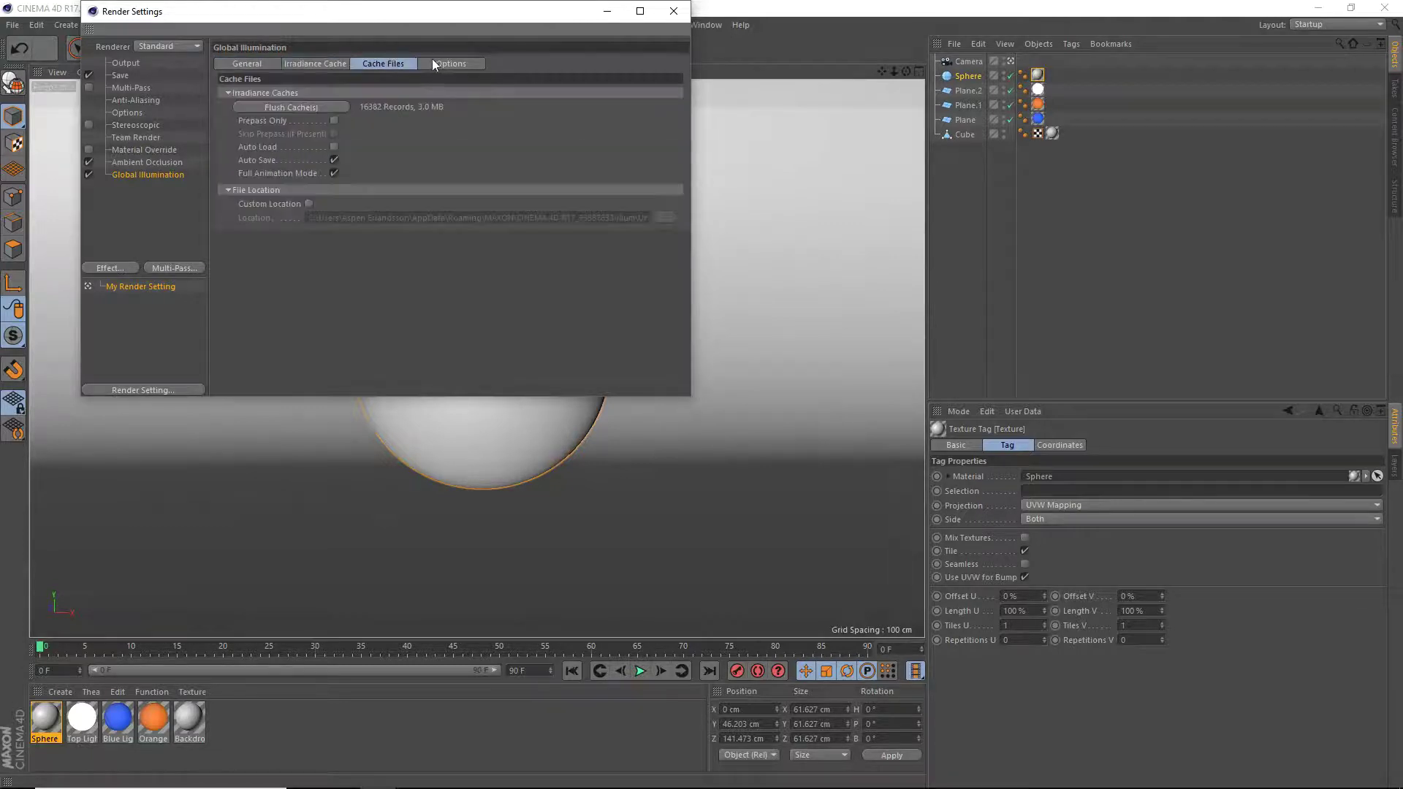
click(434, 61)
click(264, 64)
click(316, 63)
click(380, 62)
click(306, 64)
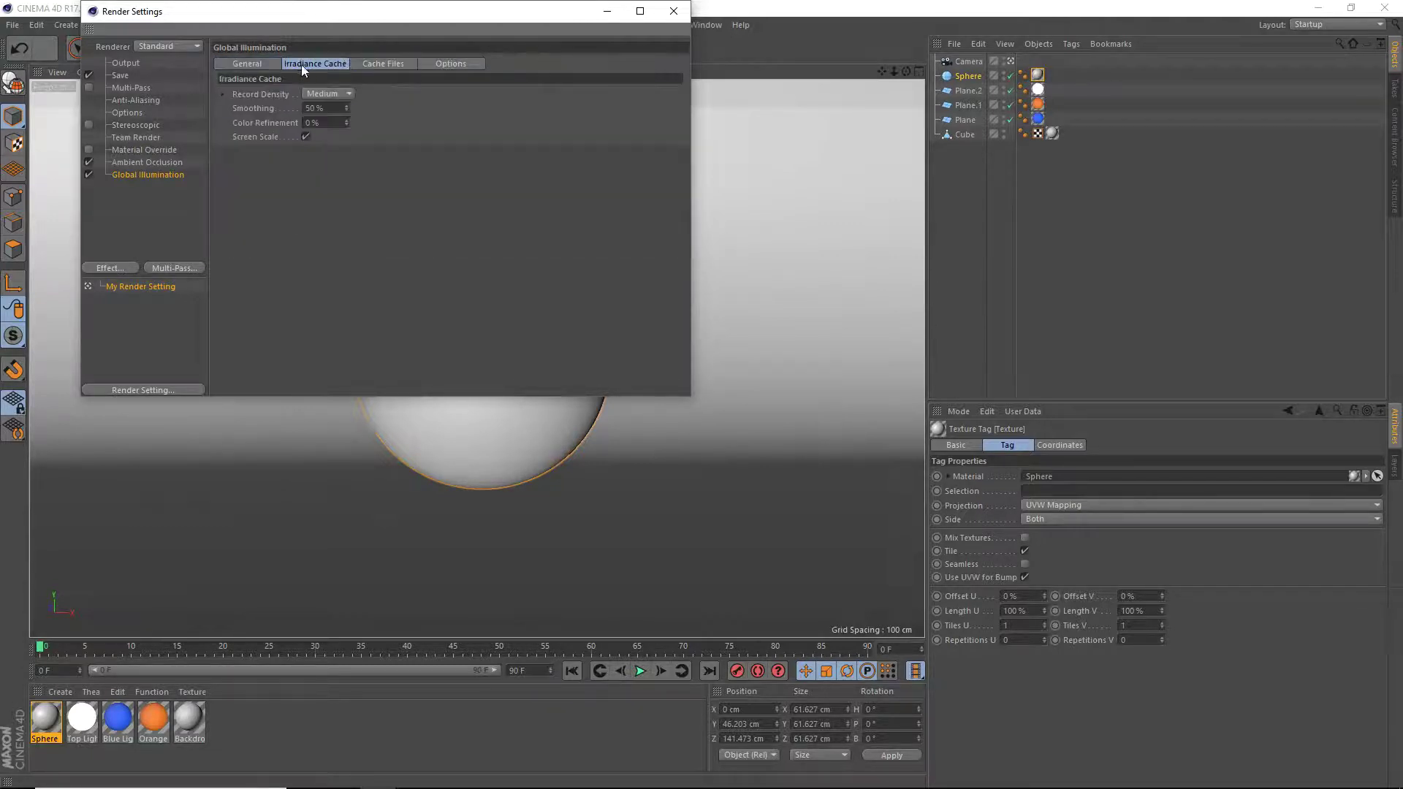
click(251, 66)
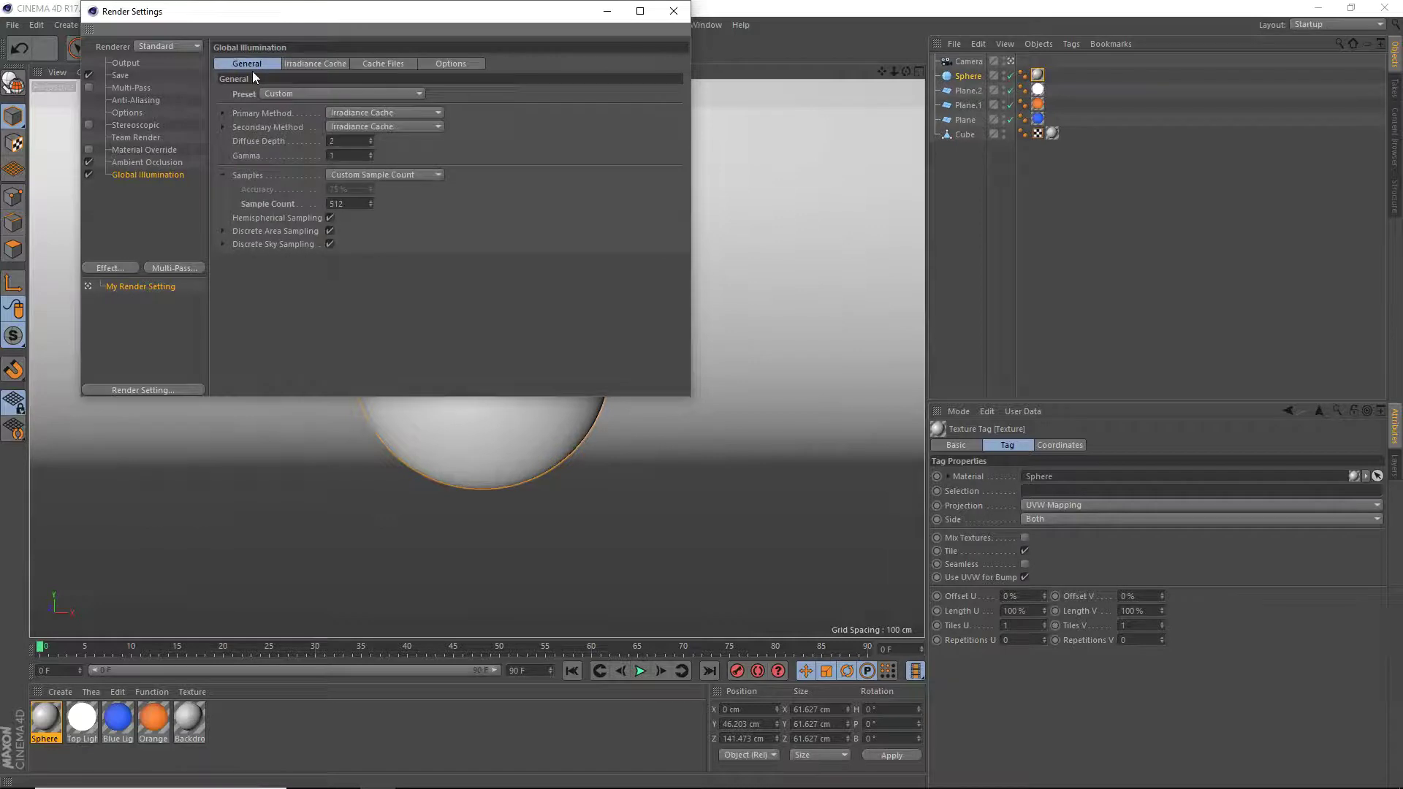
Try the Physical renderer and switch the renderer back to Standard.
click(161, 47)
click(174, 63)
click(167, 46)
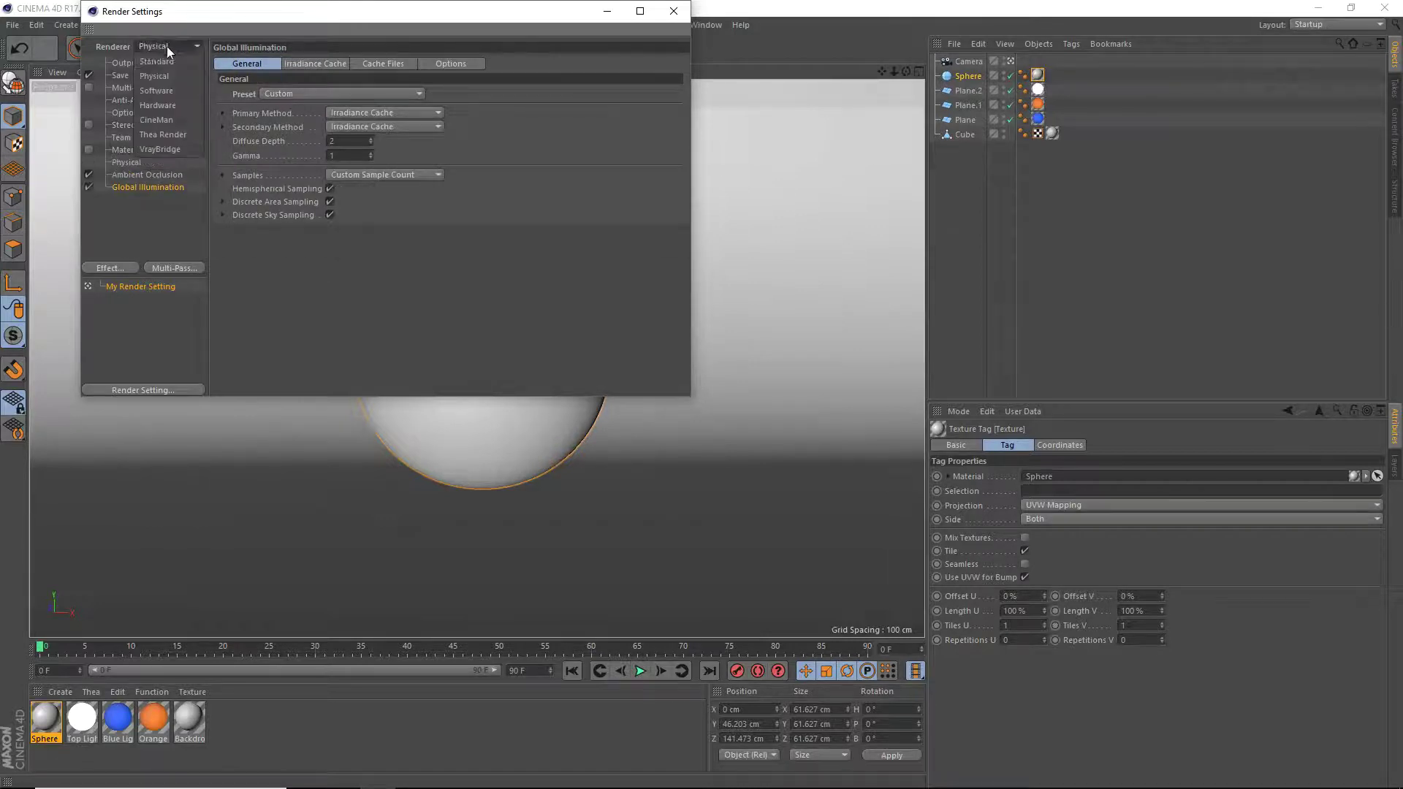
click(161, 58)
Close the render settings, reframe the sphere slightly smaller through the camera and render the active view.
click(666, 11)
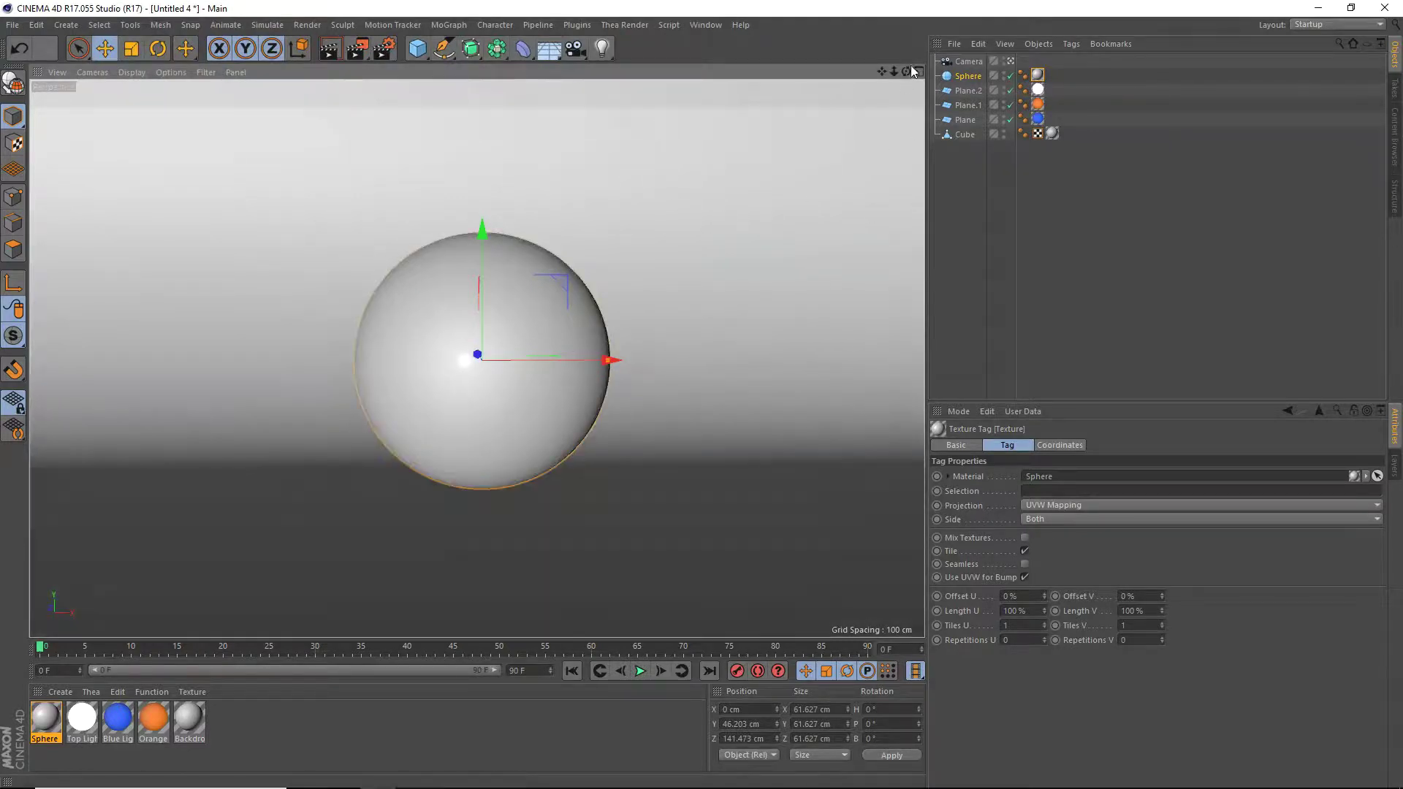
mouse_move(893, 71)
mouse_down()
mouse_move(862, 70)
mouse_move(886, 73)
mouse_up()
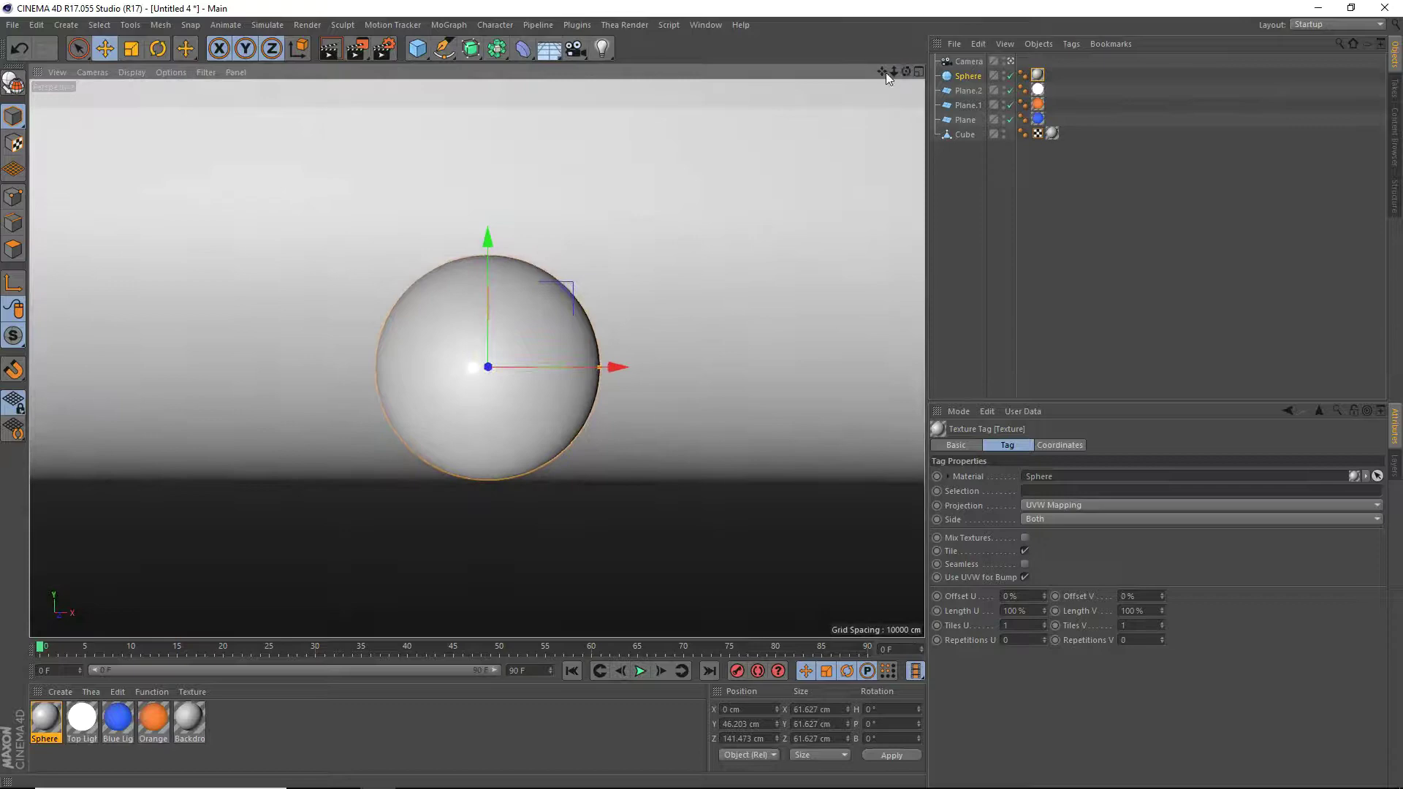
click(330, 48)
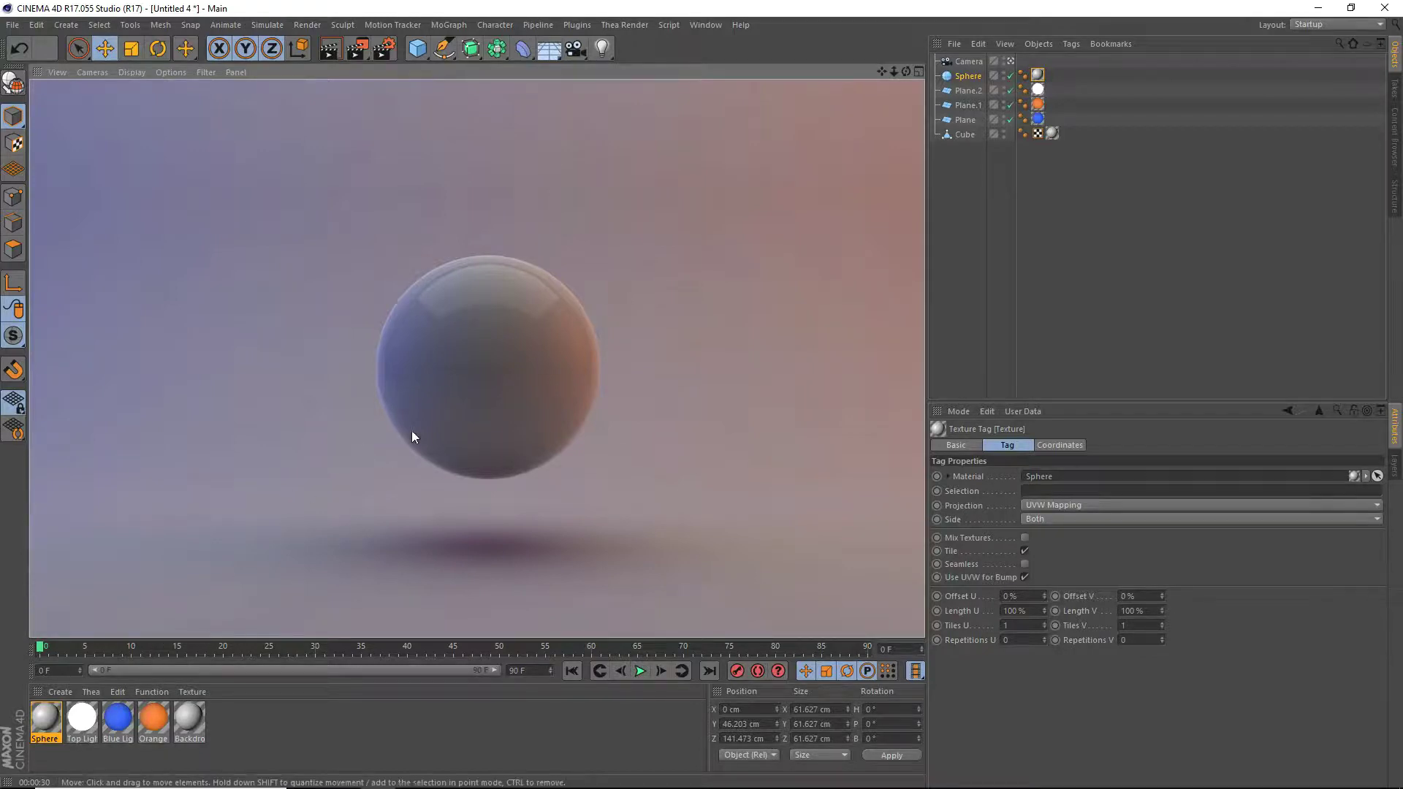
Lower the sphere toward the floor to a Y position of about 28 cm.
click(501, 351)
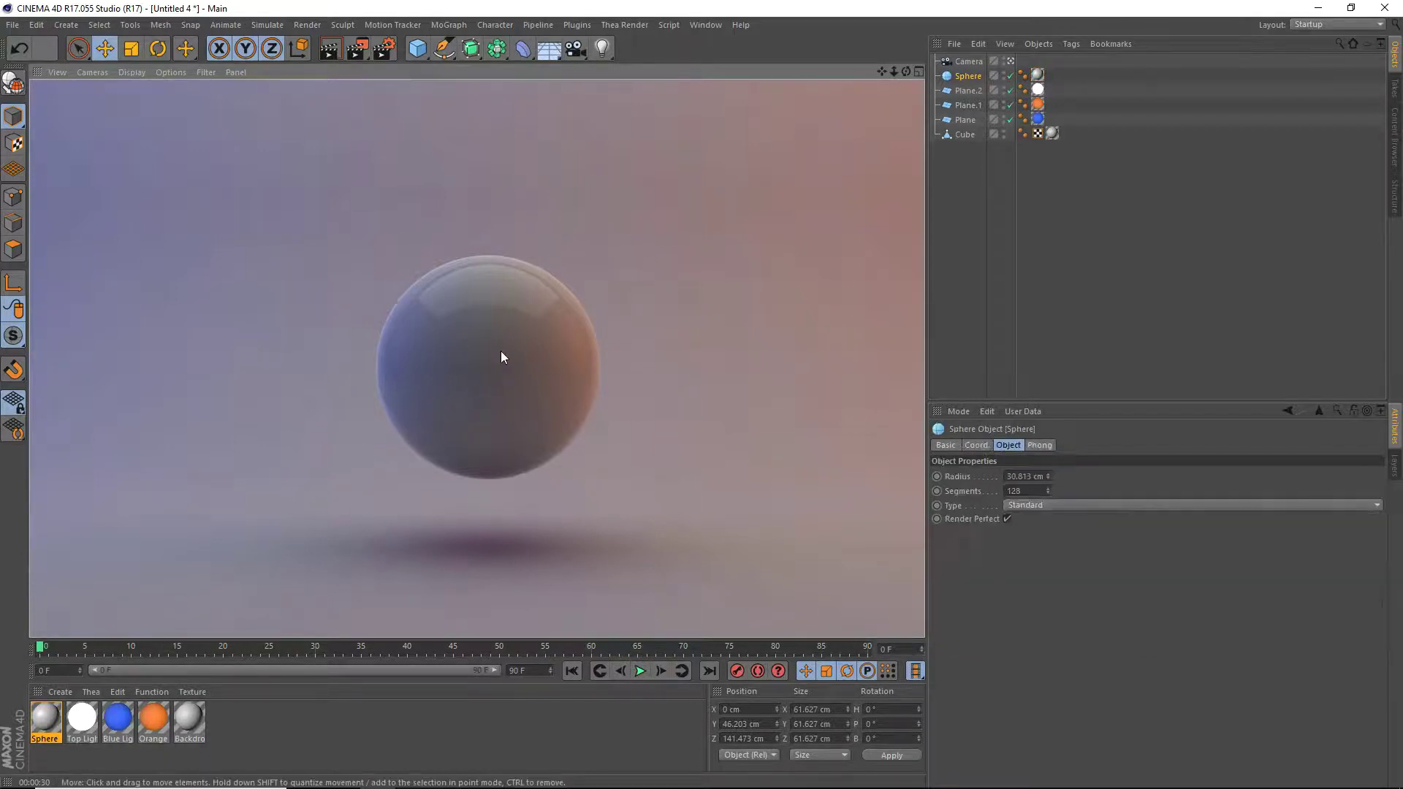
drag(485, 271, 494, 336)
Reframe the lowered sphere from a slightly higher camera angle and render the active view.
drag(880, 71, 883, 0)
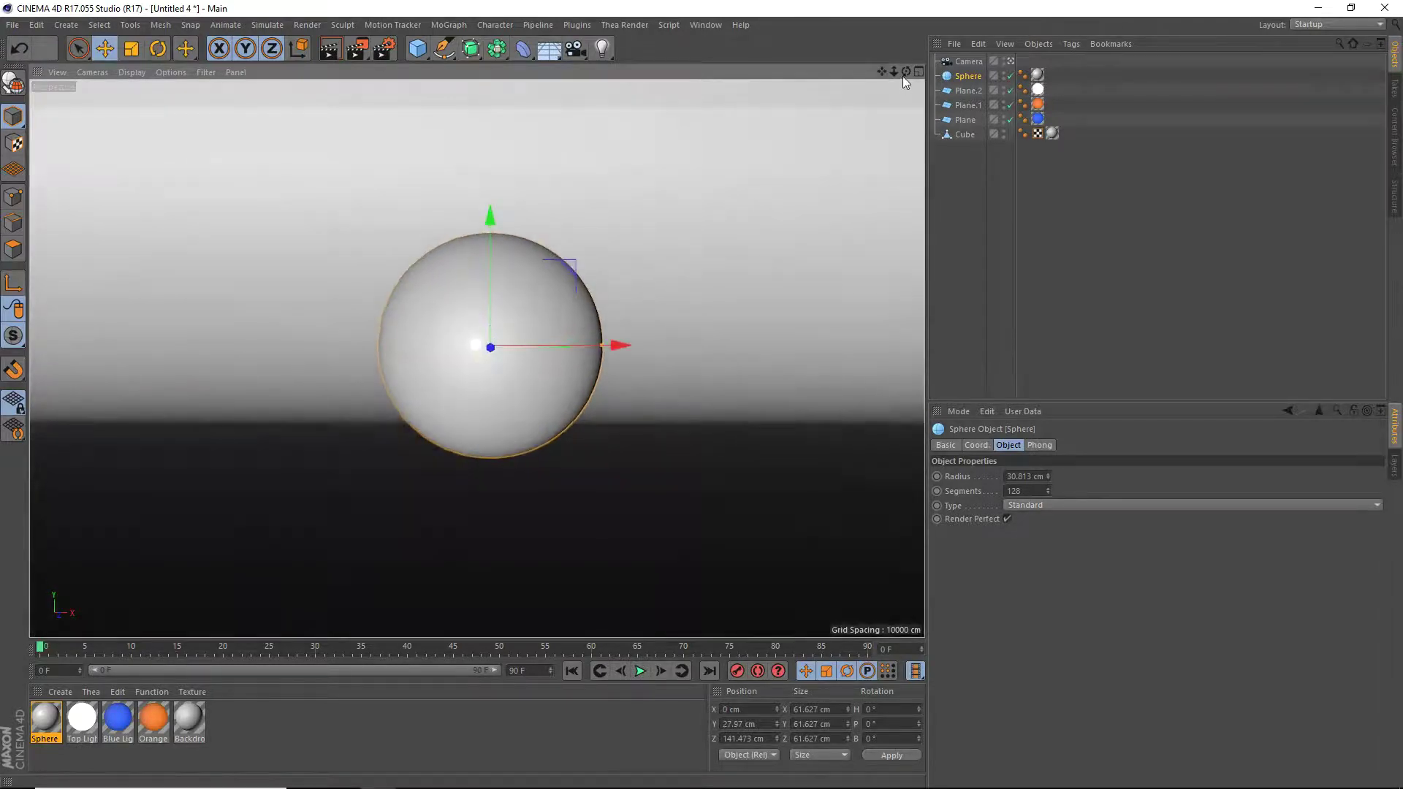
mouse_move(903, 73)
mouse_down()
mouse_move(903, 95)
mouse_move(881, 68)
mouse_up()
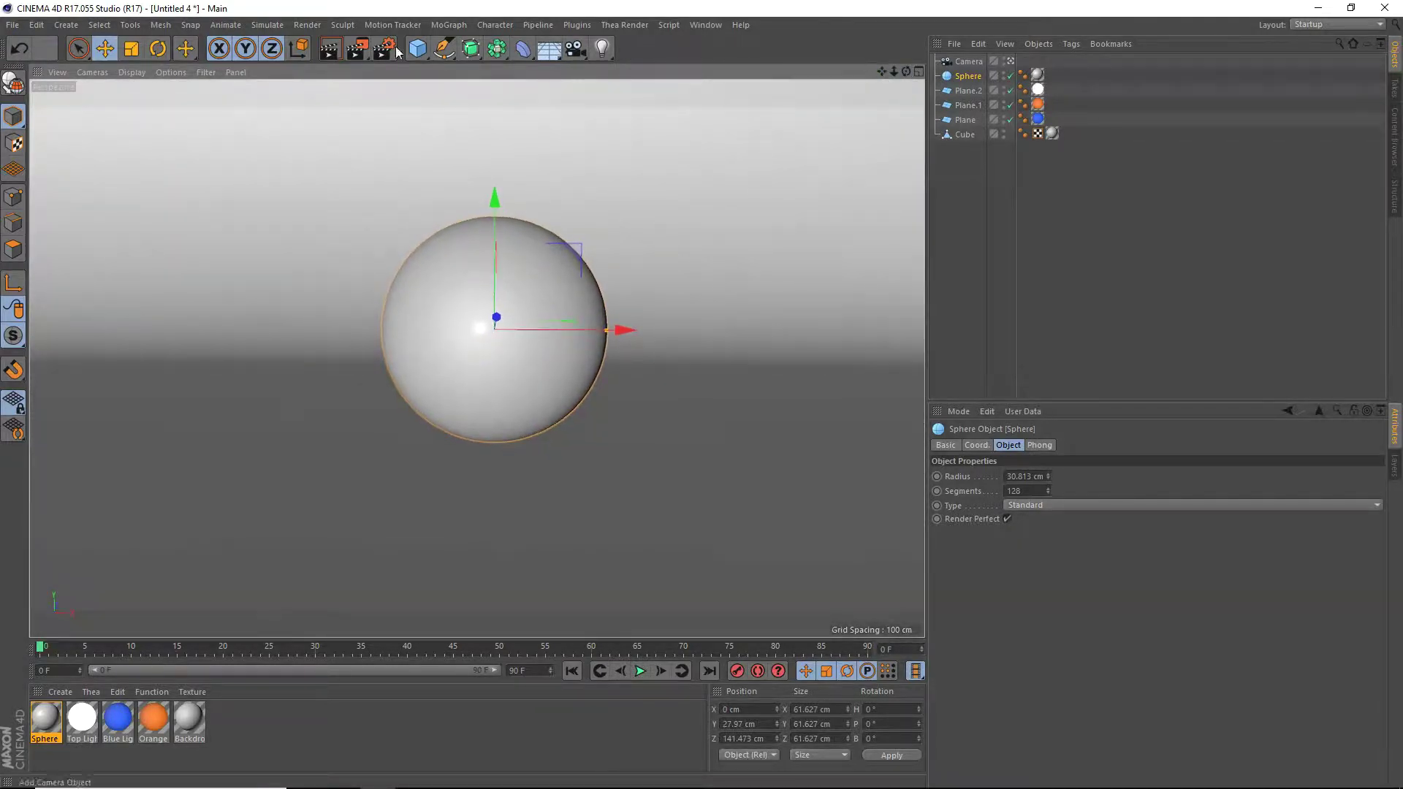
click(333, 50)
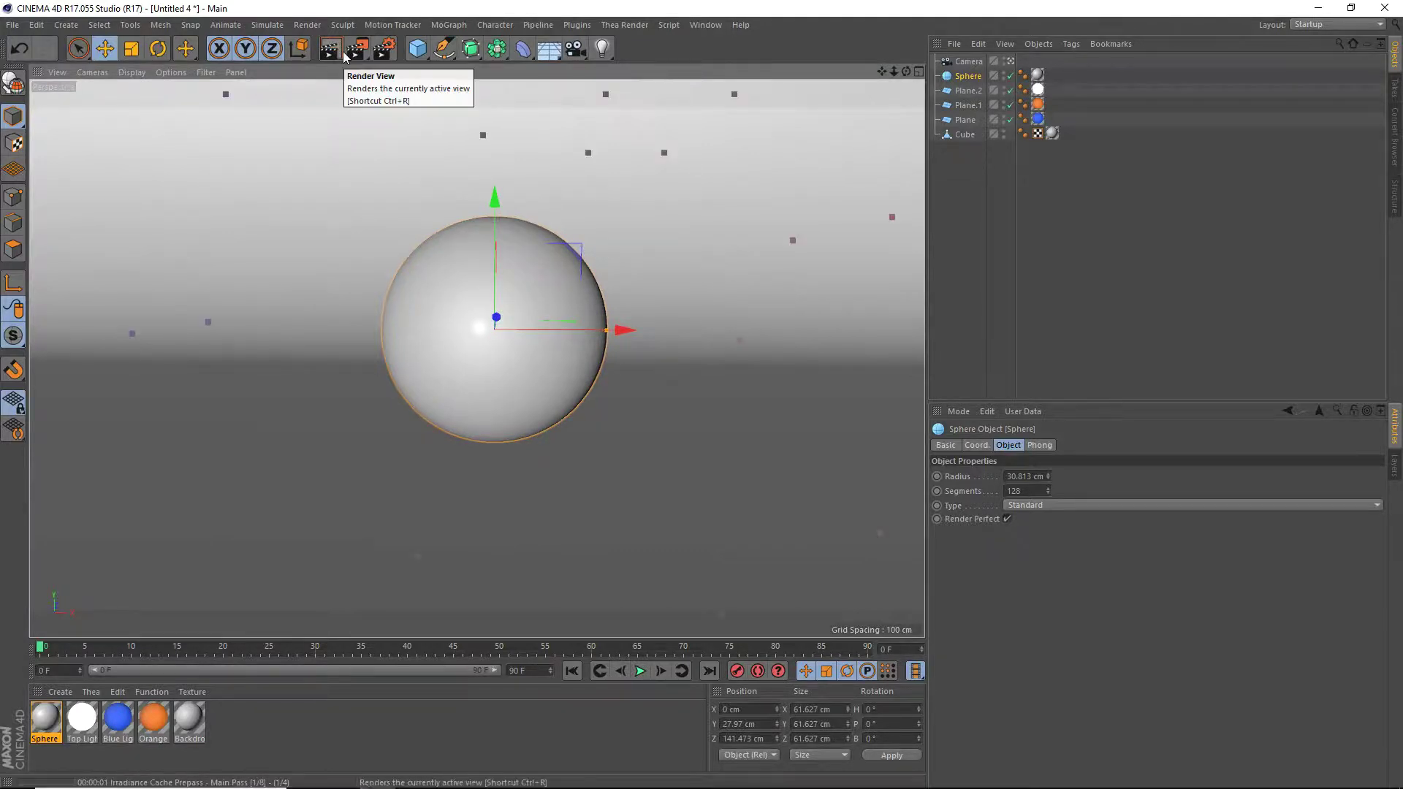